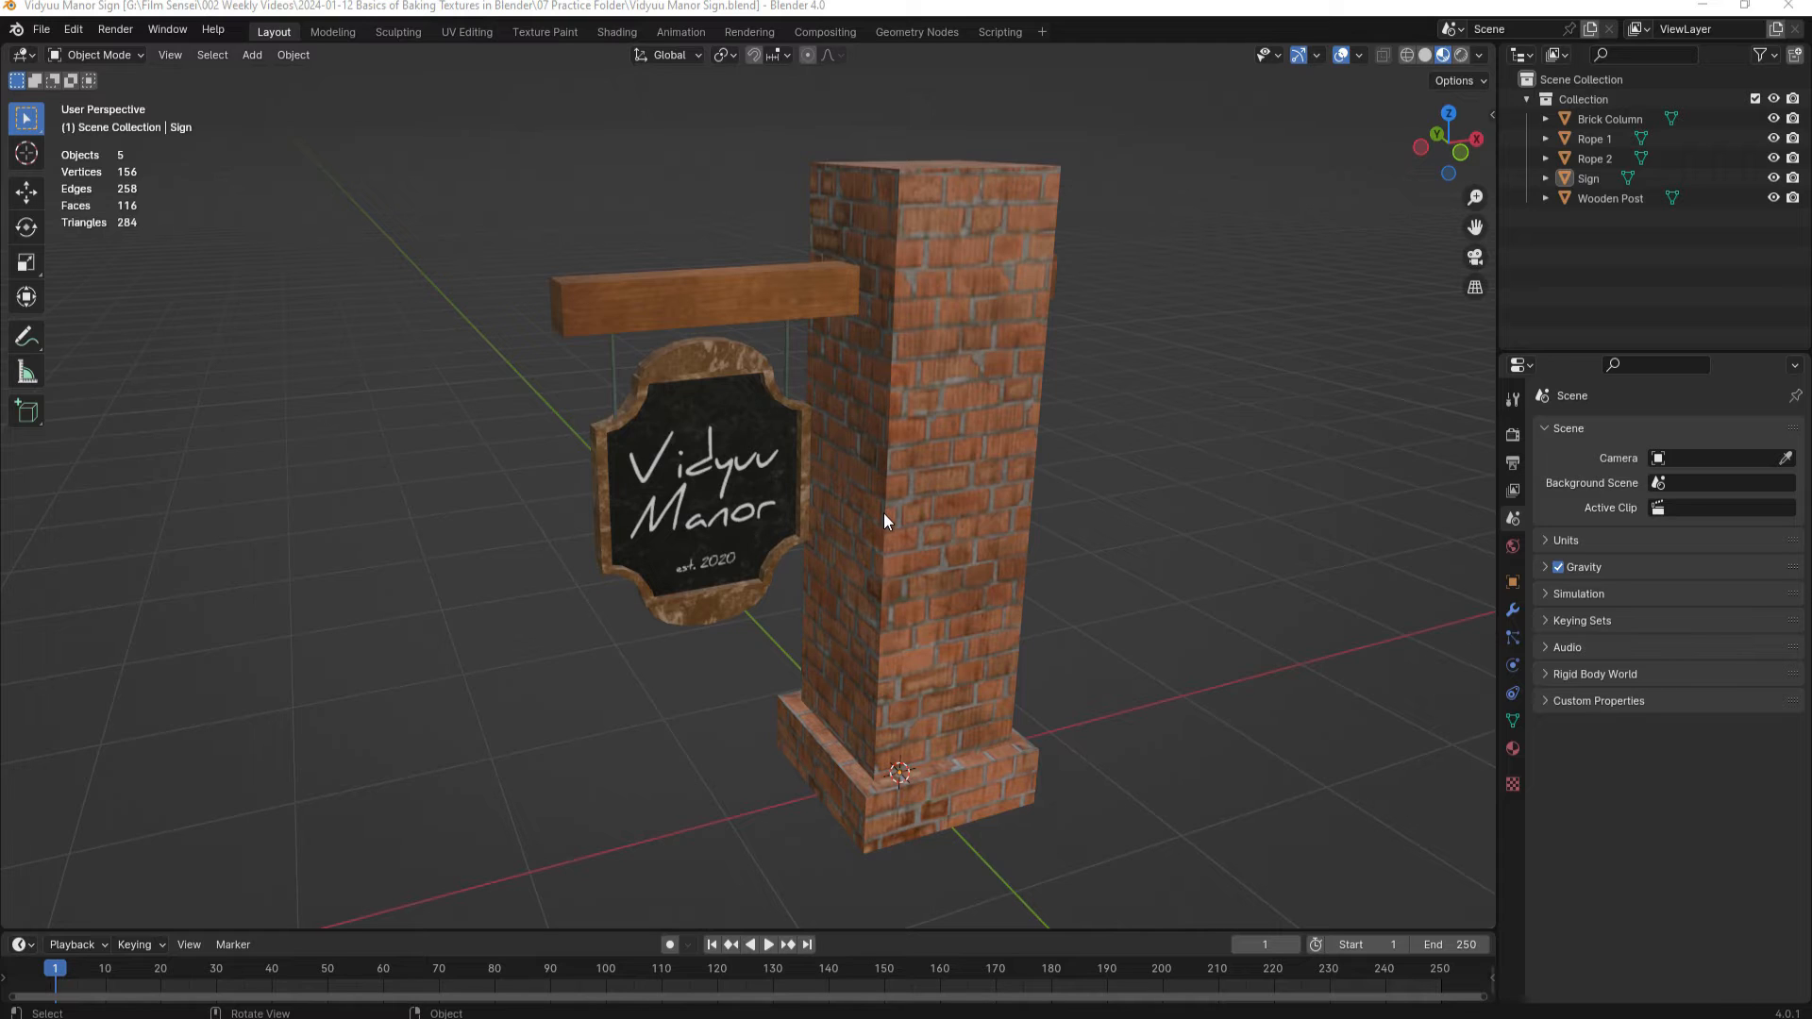
- Select the brick column, post, both ropes and sign and join them into one object
click(904, 598)
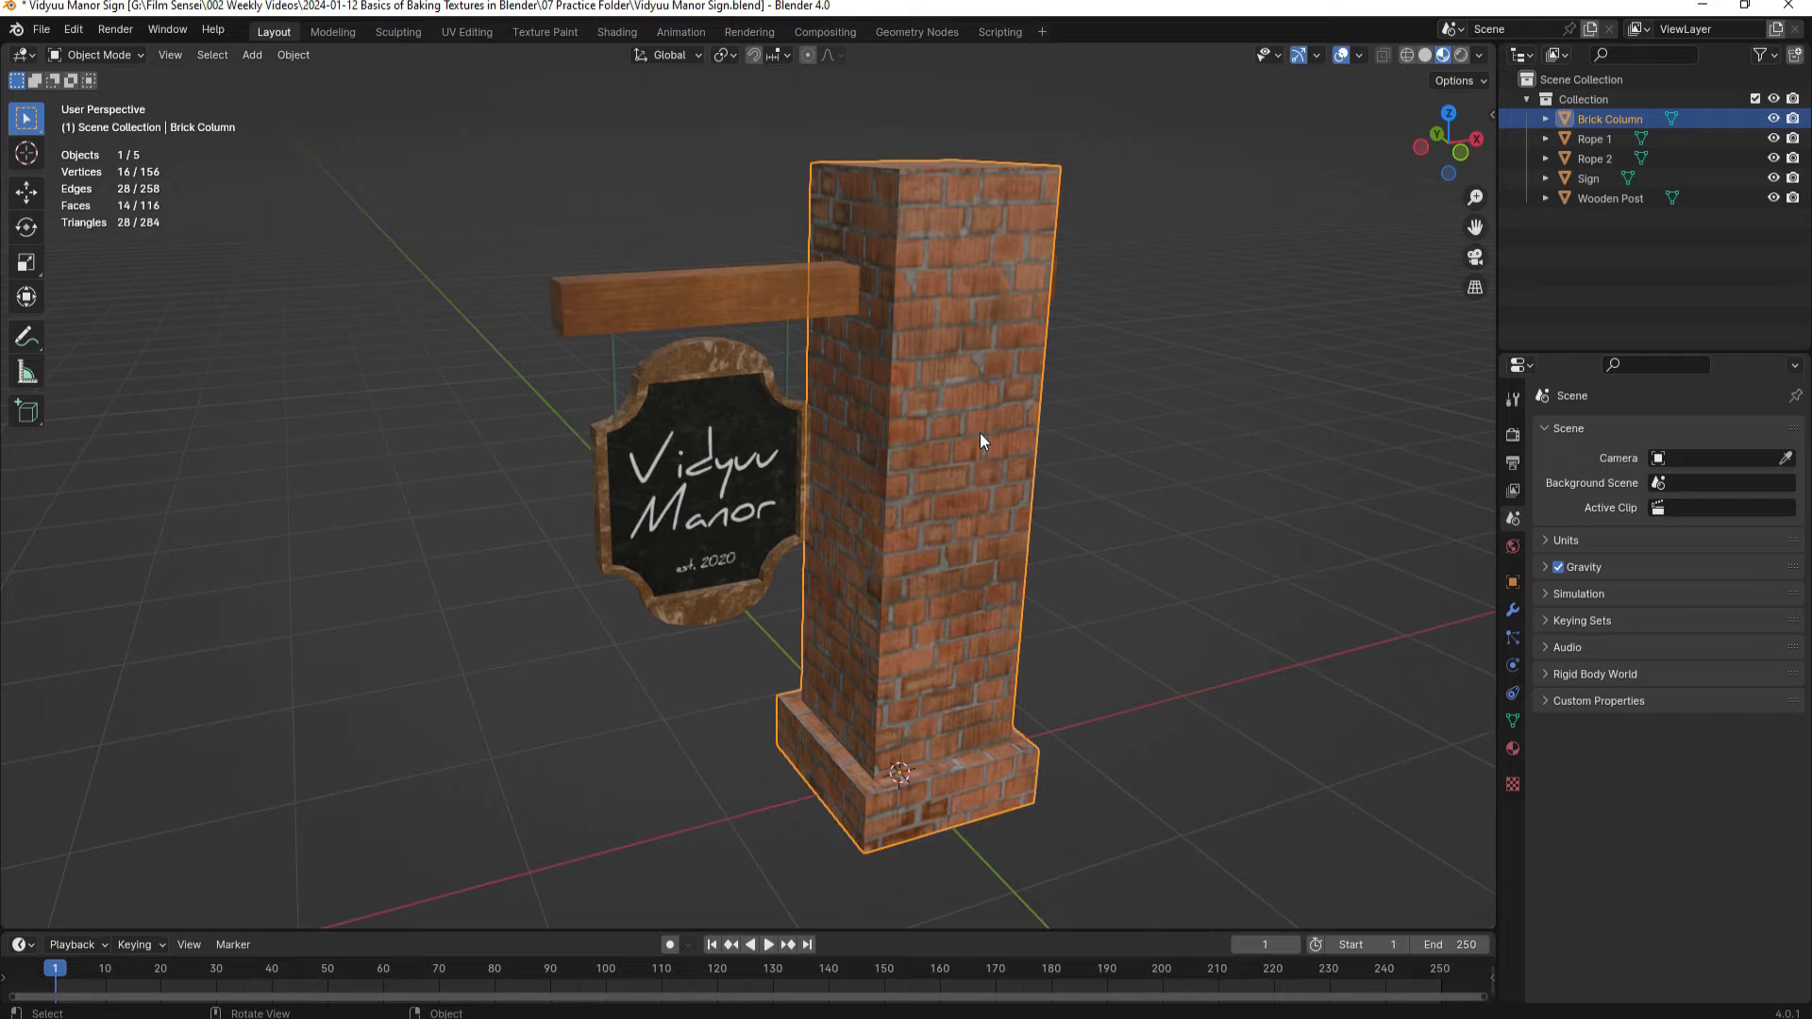
click(693, 303)
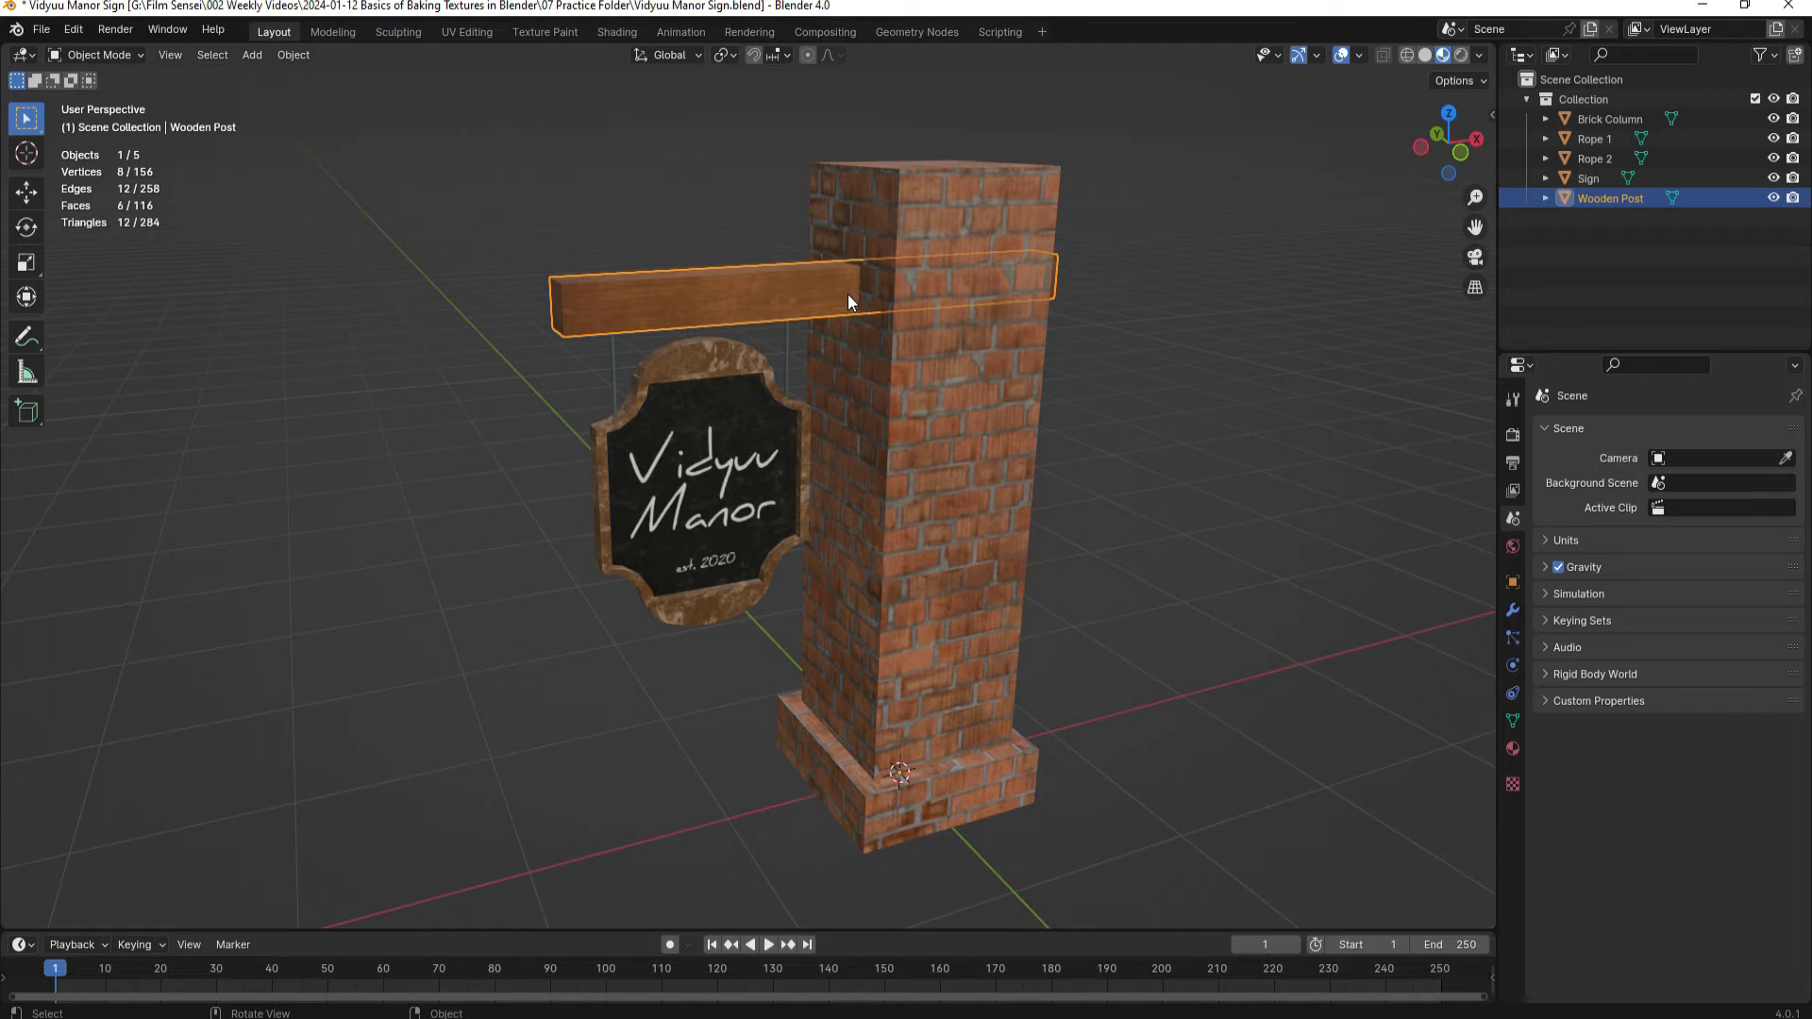
click(615, 373)
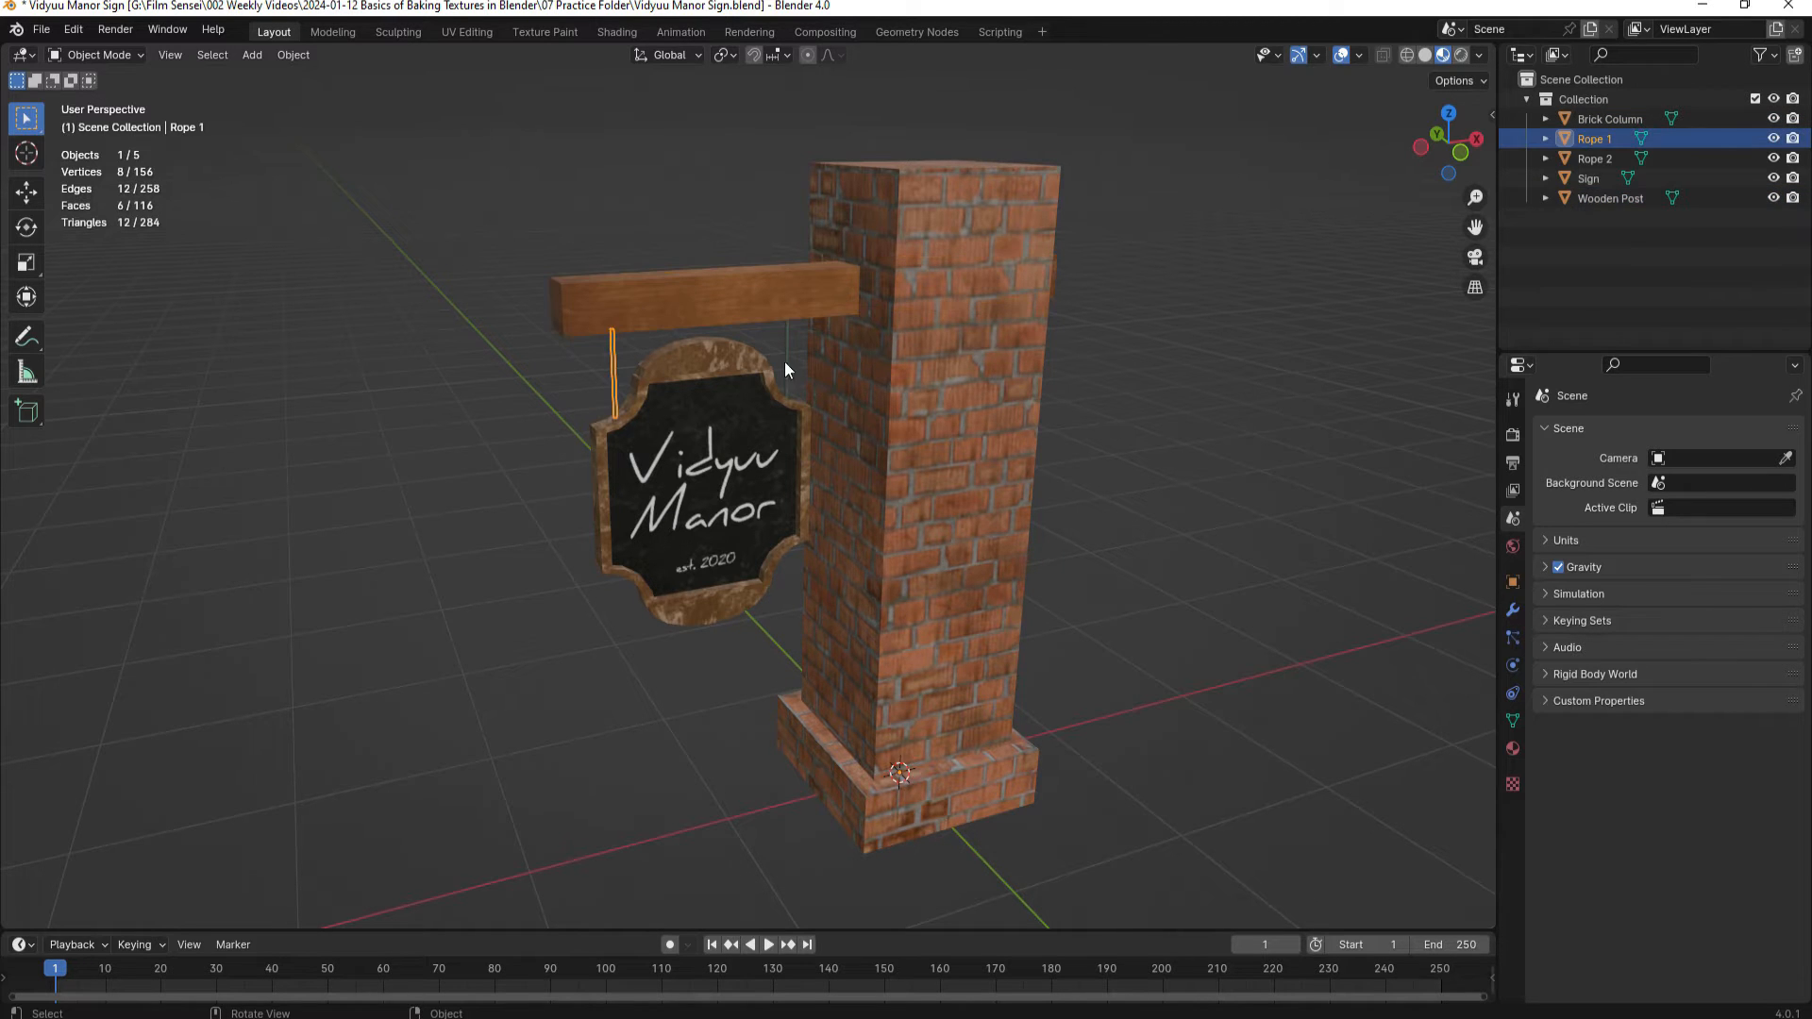
click(785, 370)
click(702, 401)
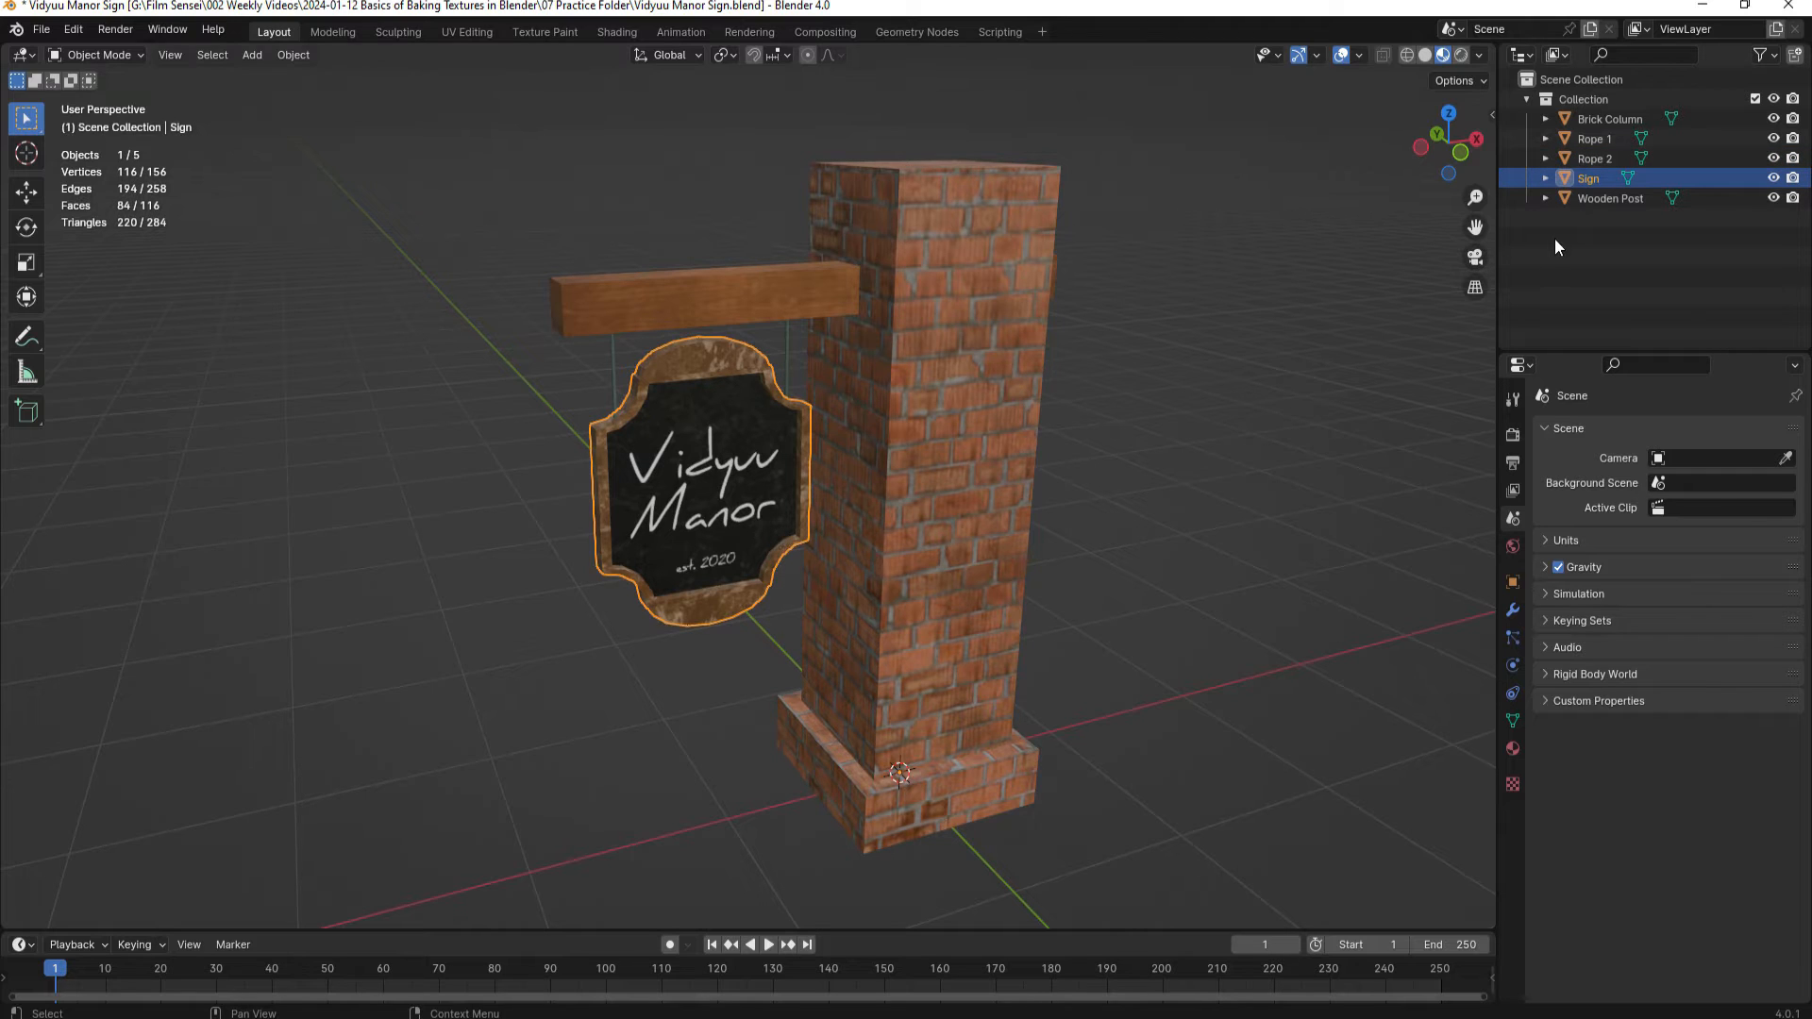
mouse_move(1579, 227)
mouse_down()
mouse_move(1566, 218)
mouse_move(1610, 118)
mouse_up()
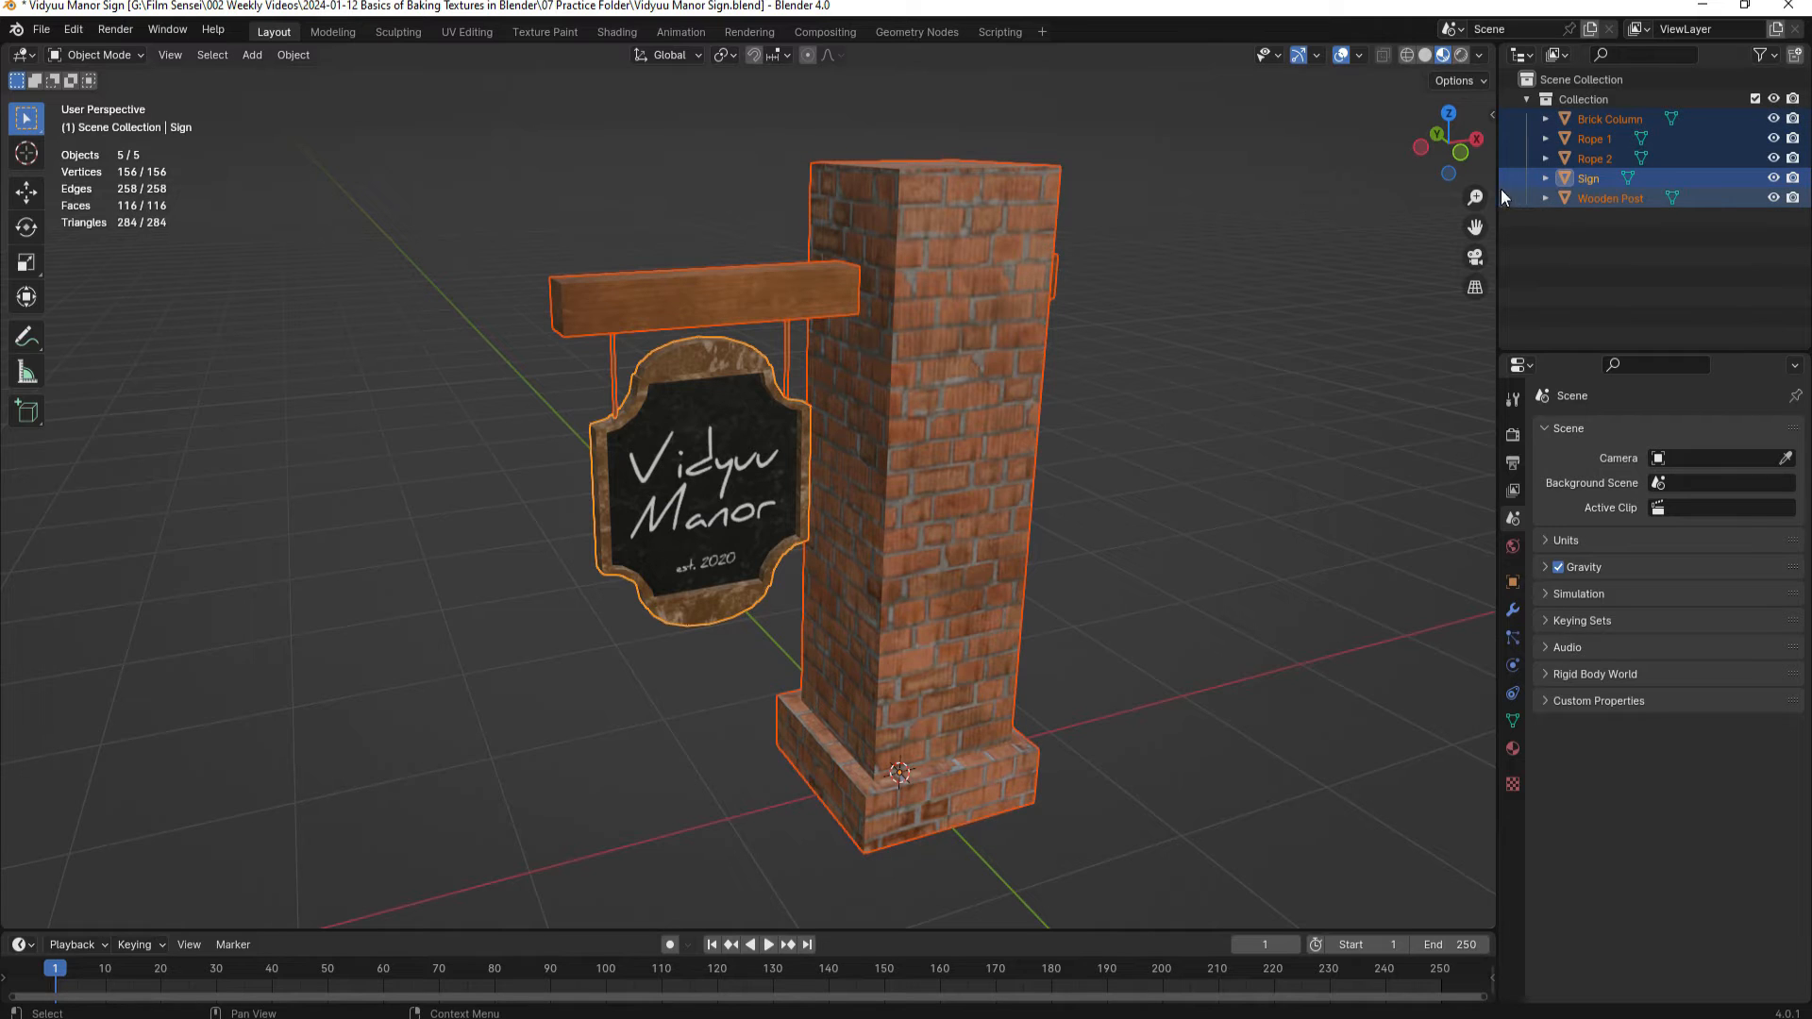
click(291, 55)
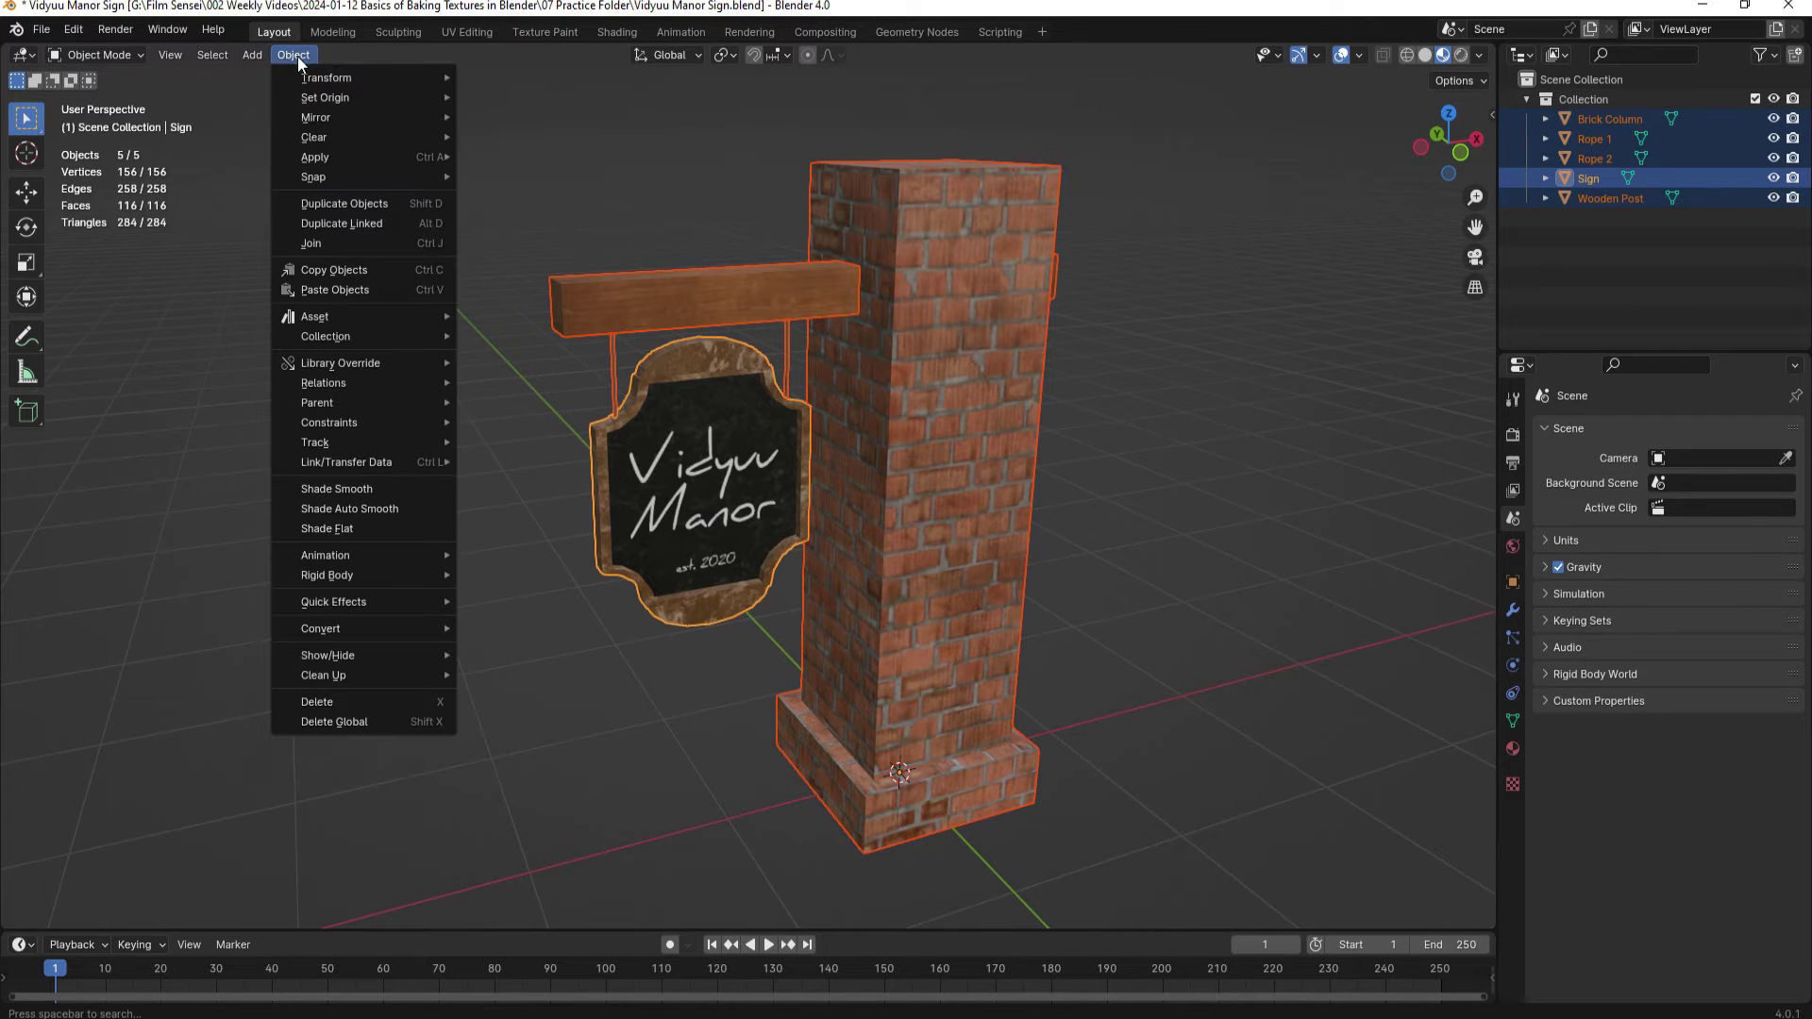
click(315, 245)
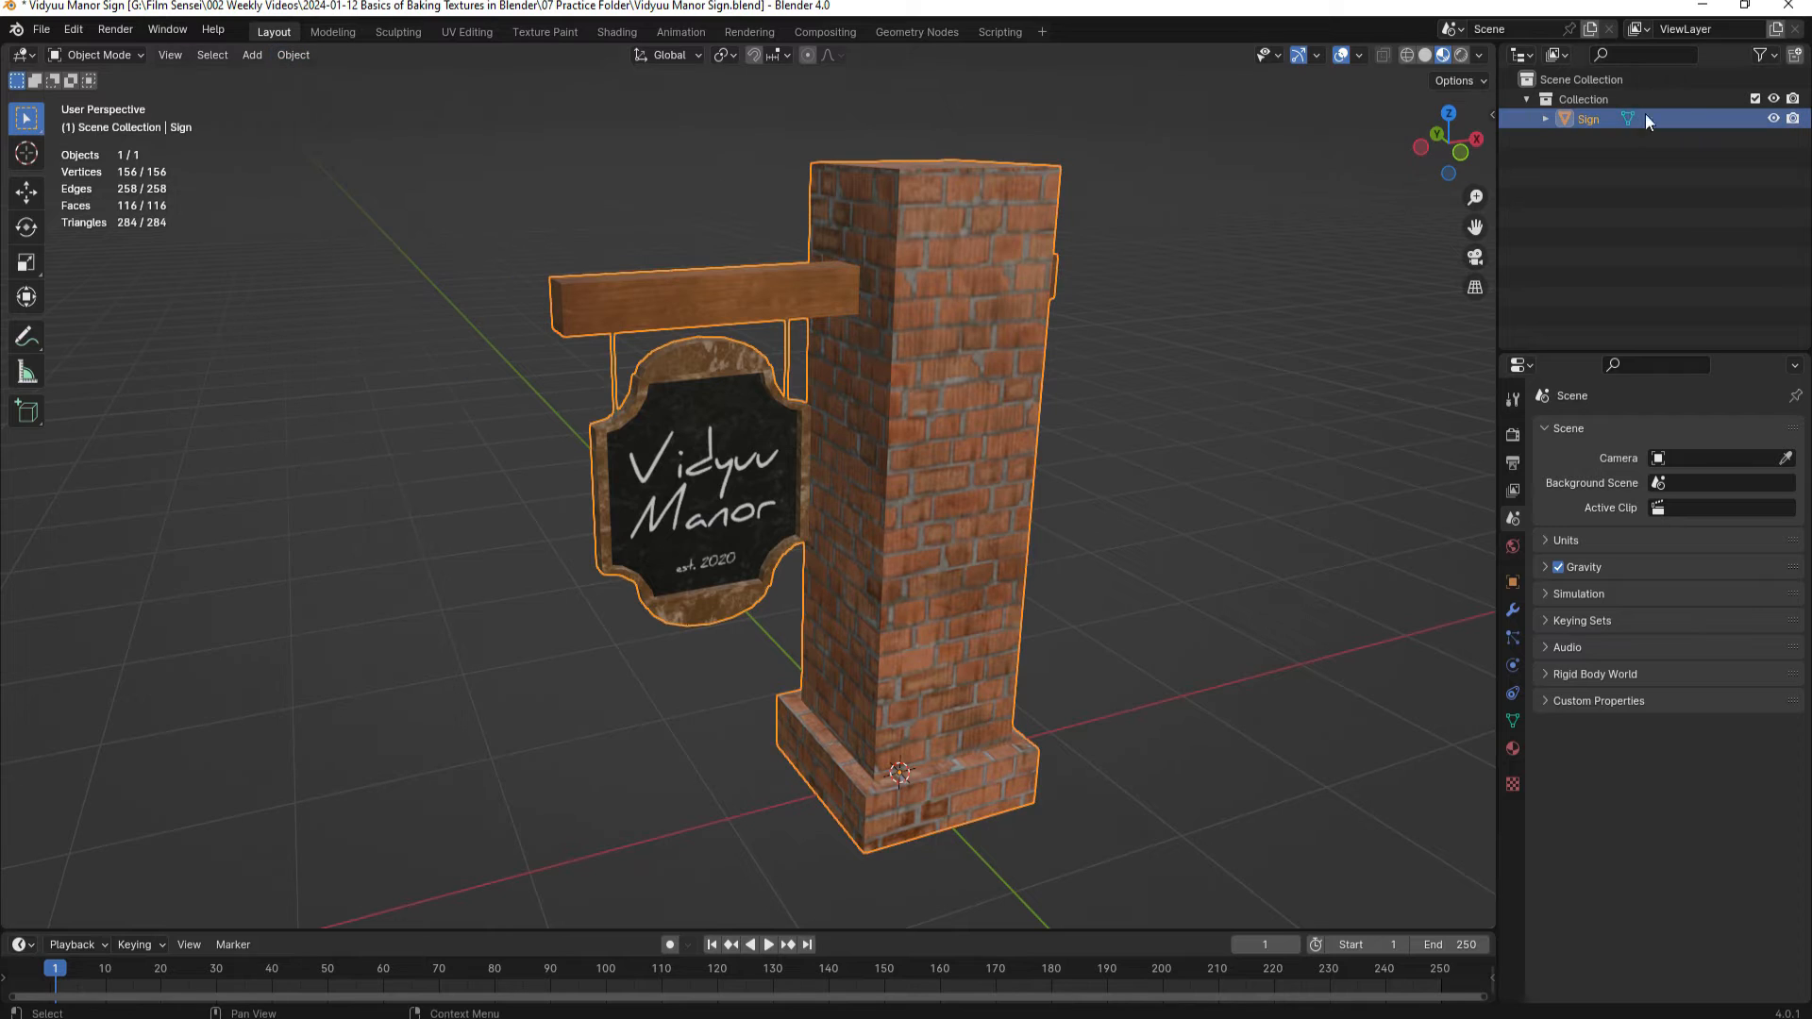
- Rename the joined object Original and reveal its mesh and materials
double_click(1592, 120)
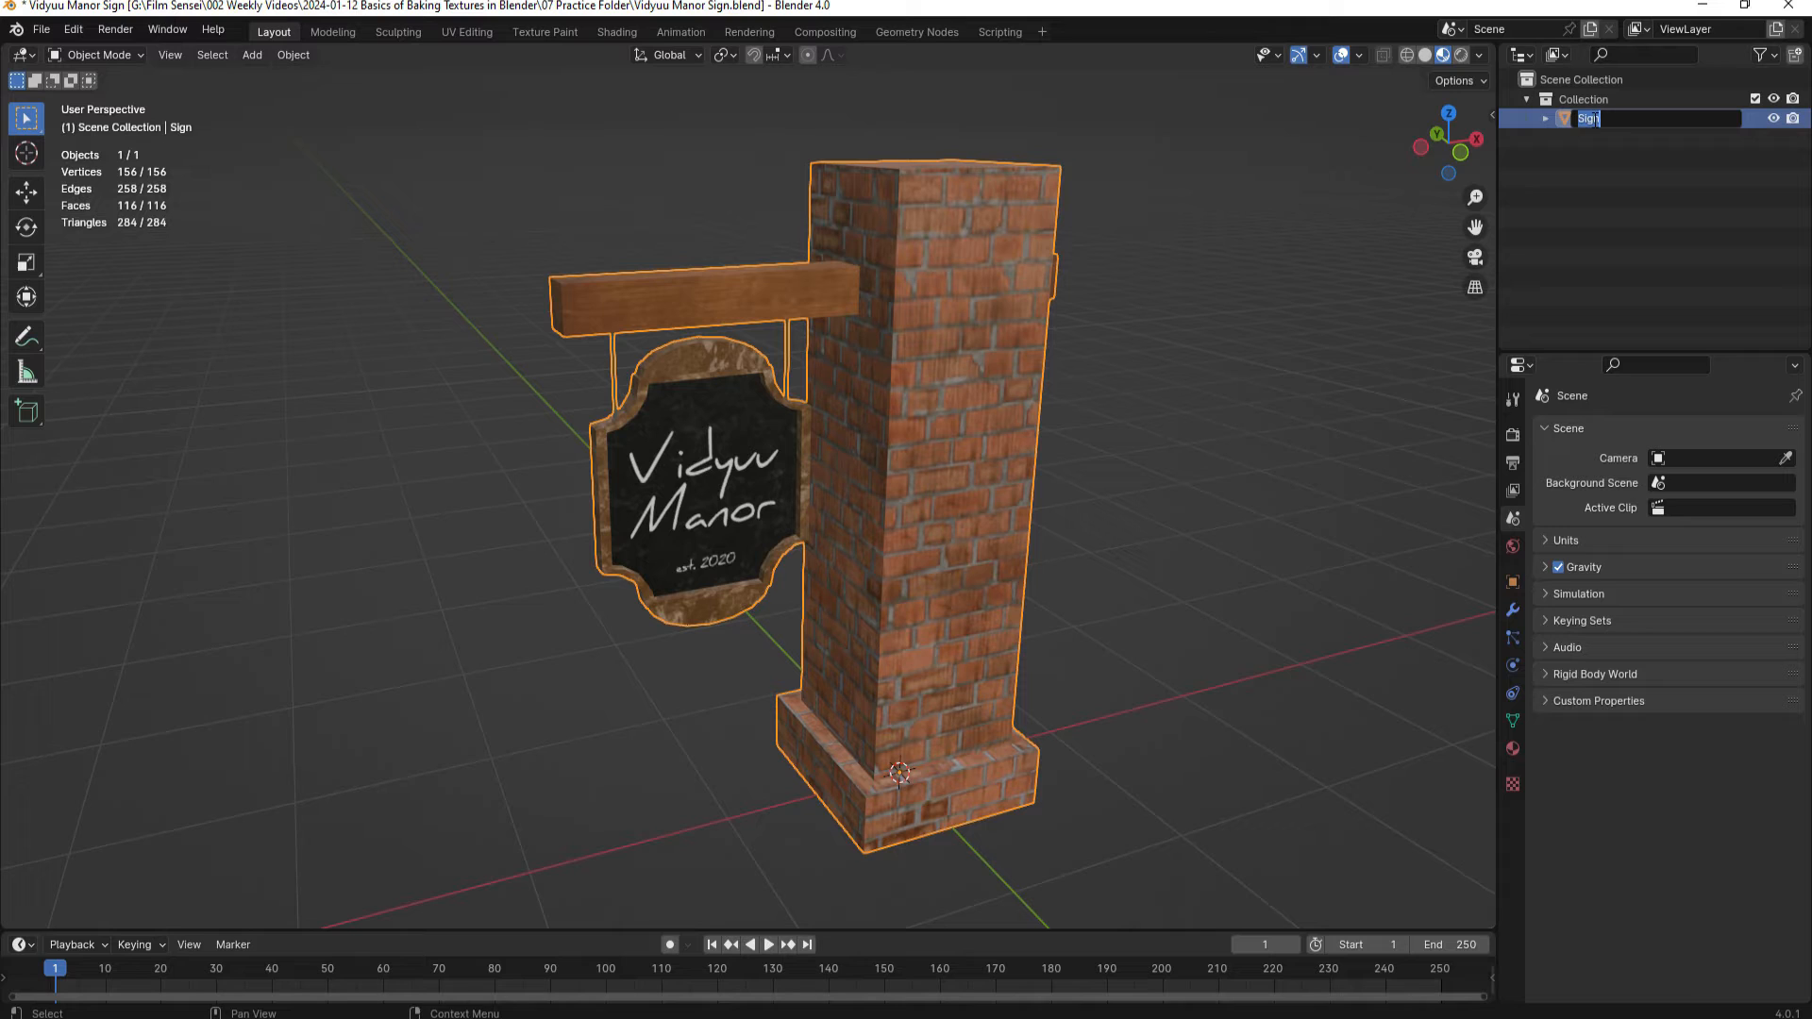
text(Original)
key(Return)
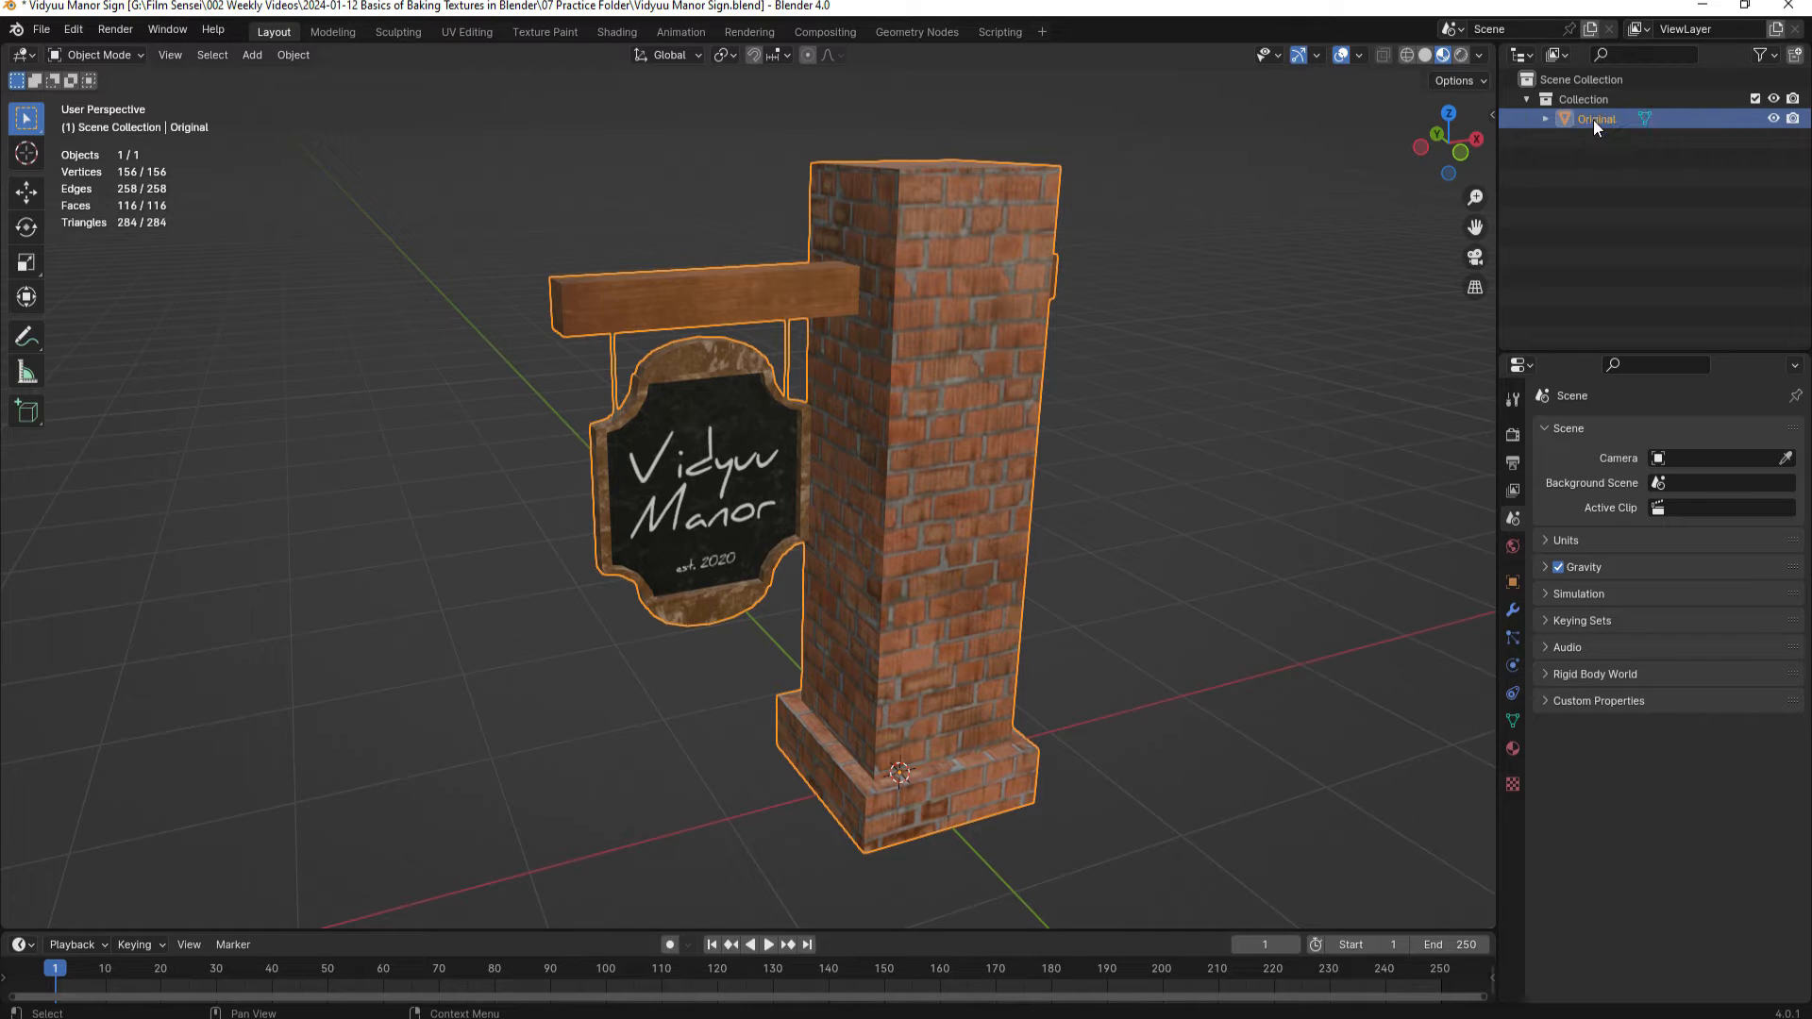
click(1543, 119)
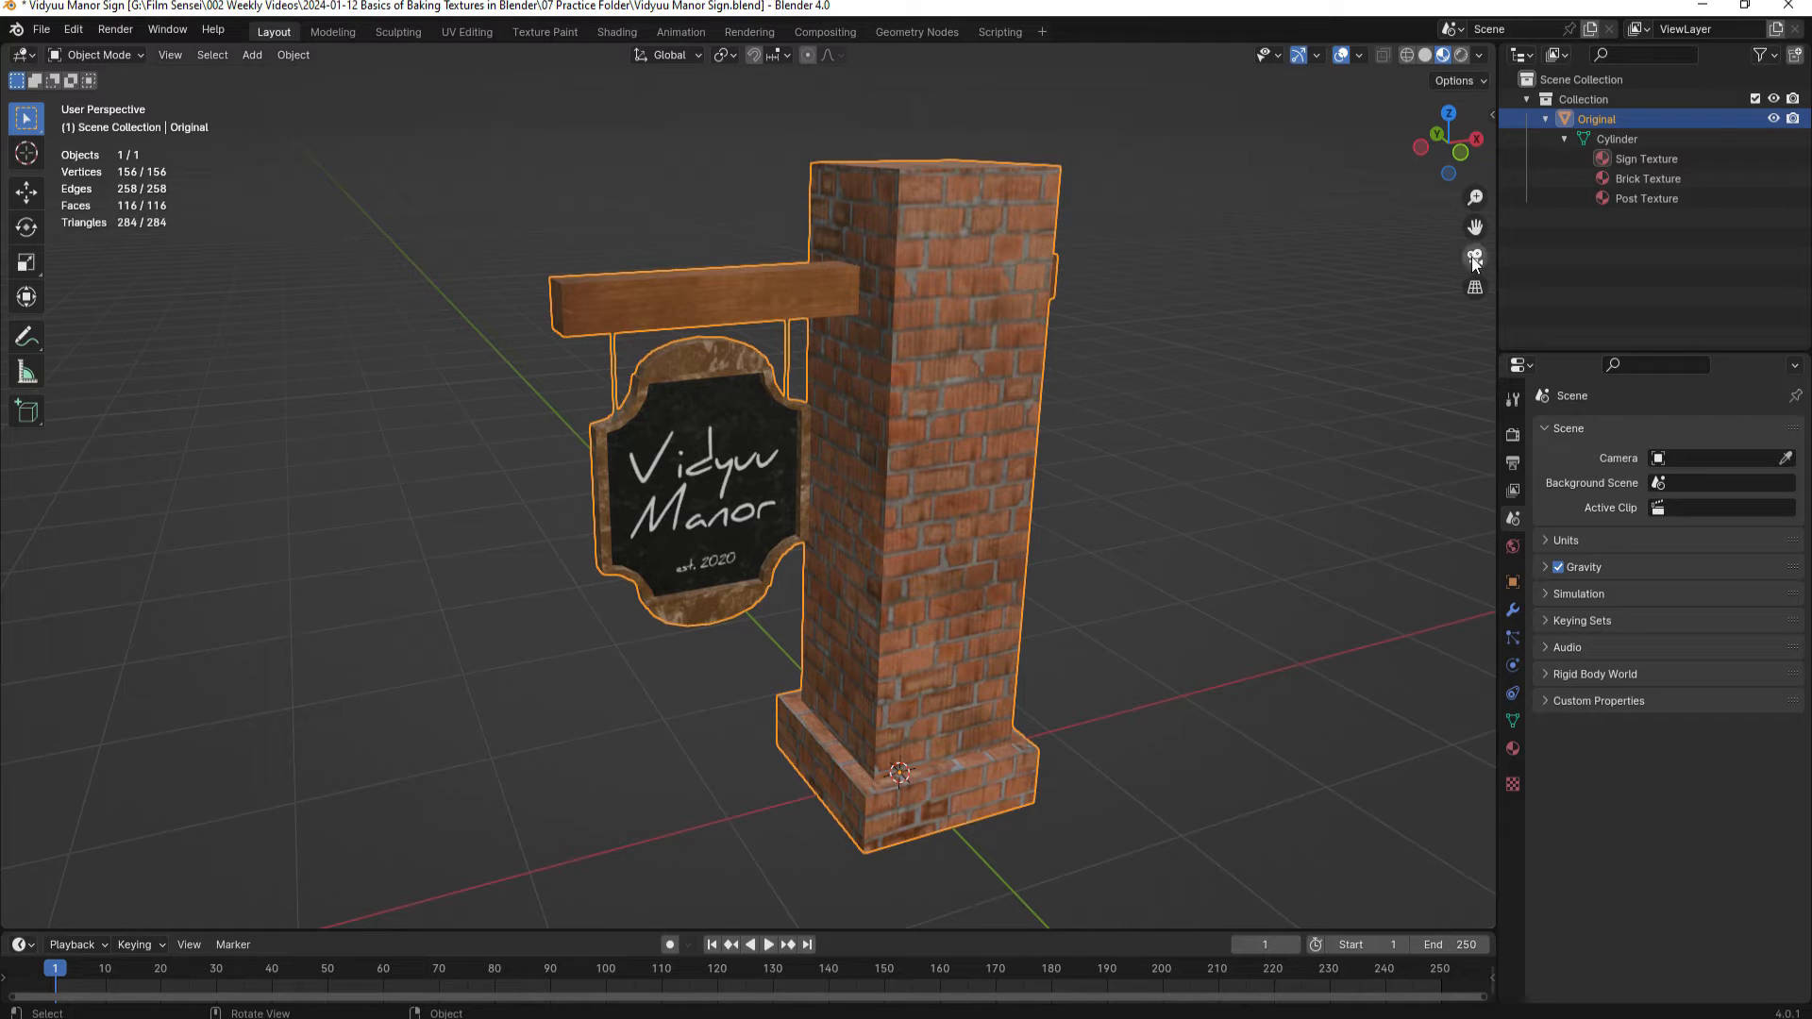
- Copy and paste Original, rename the duplicate Baked and expand its mesh
click(1548, 120)
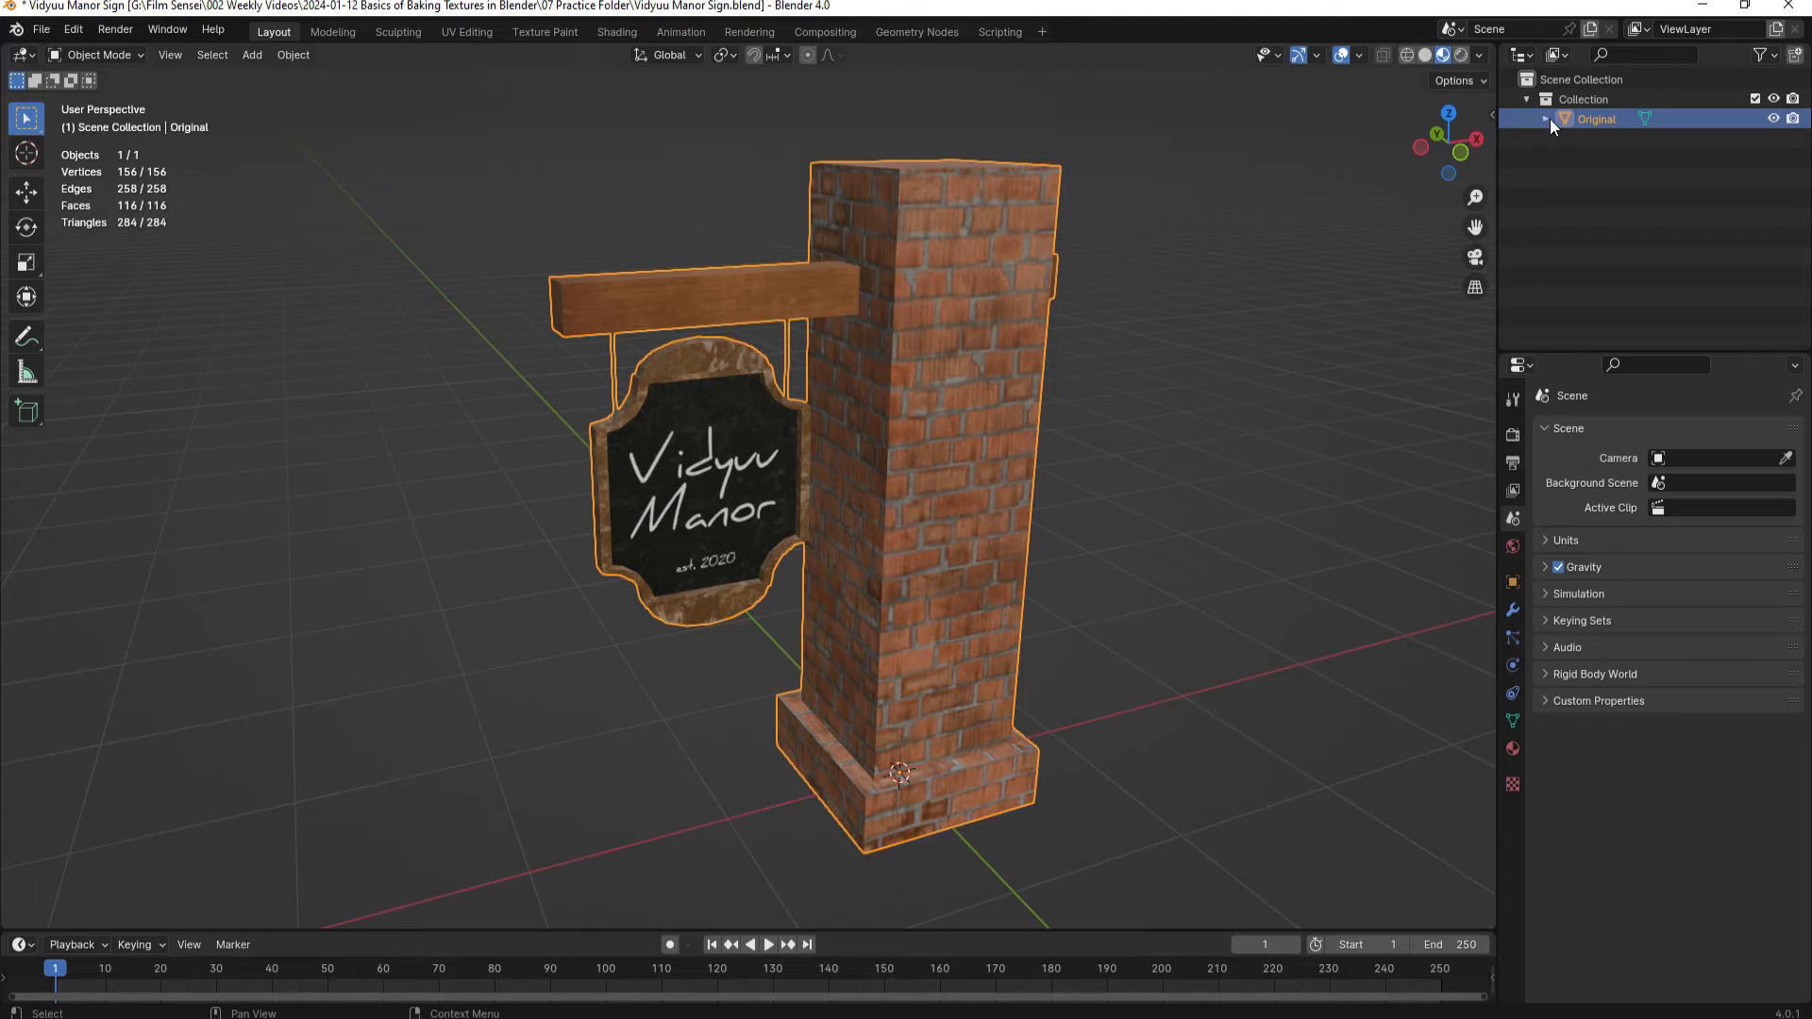
right_click(1597, 117)
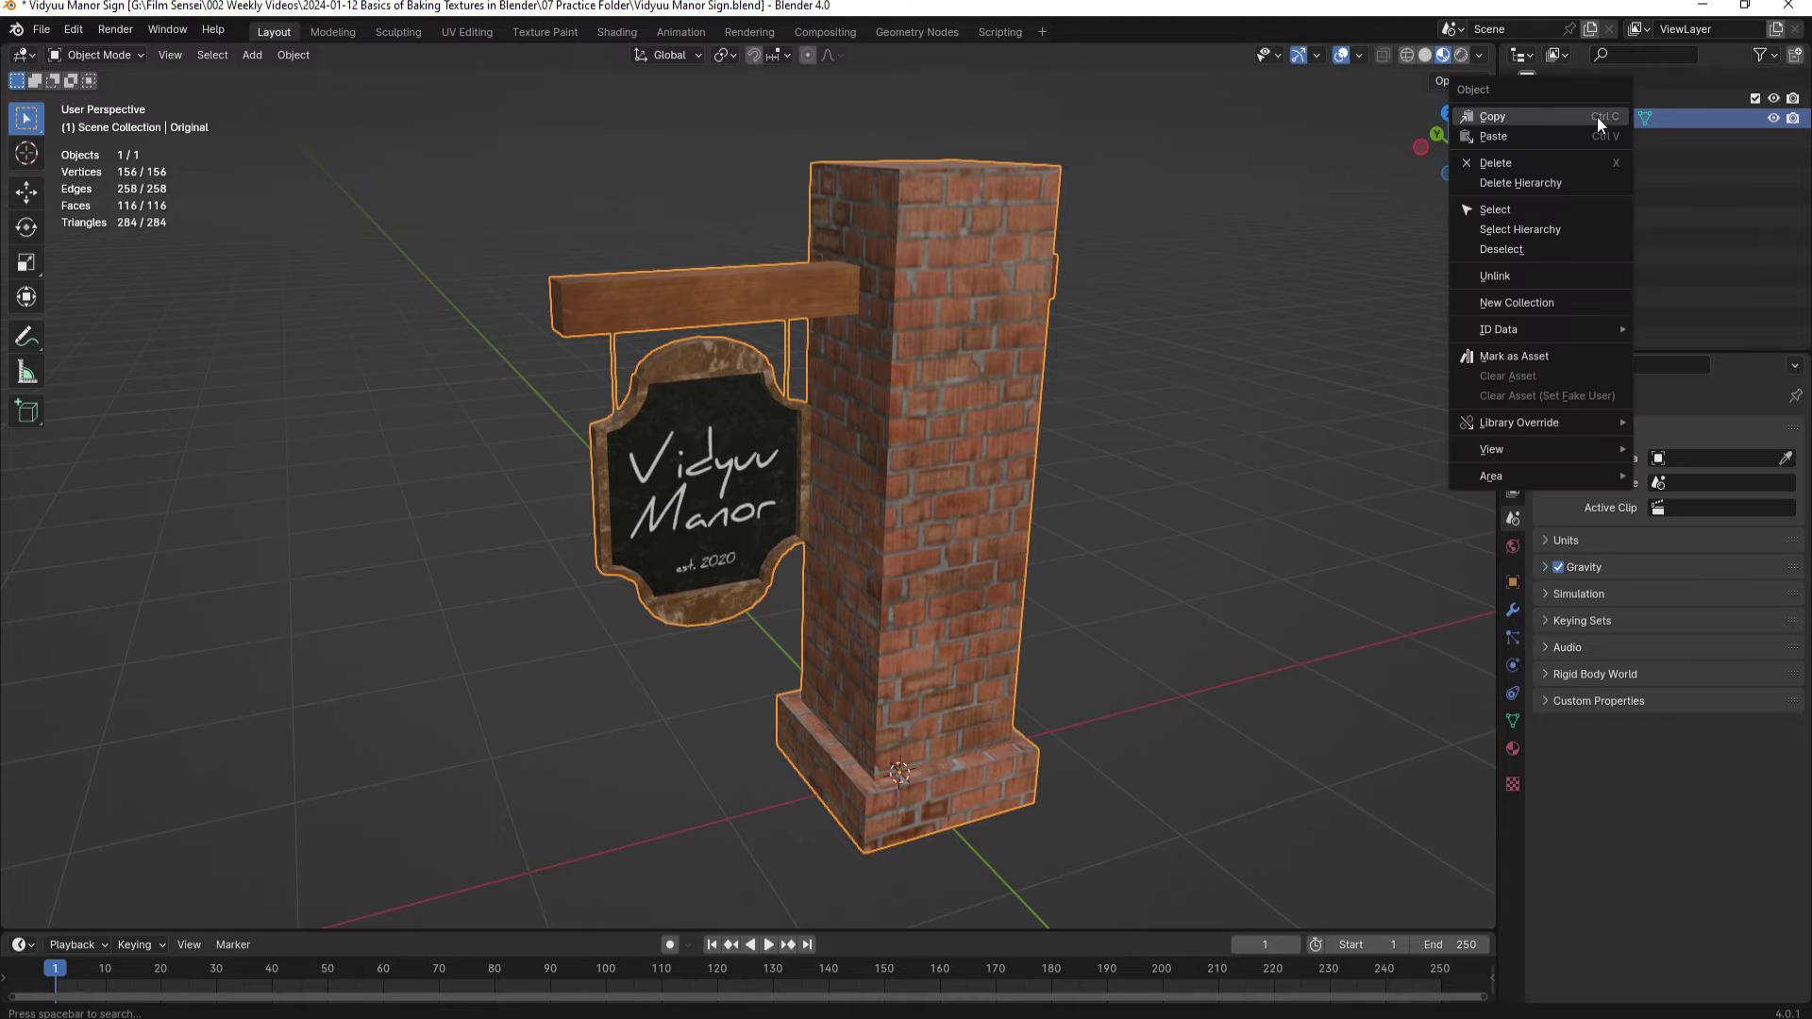
click(1538, 117)
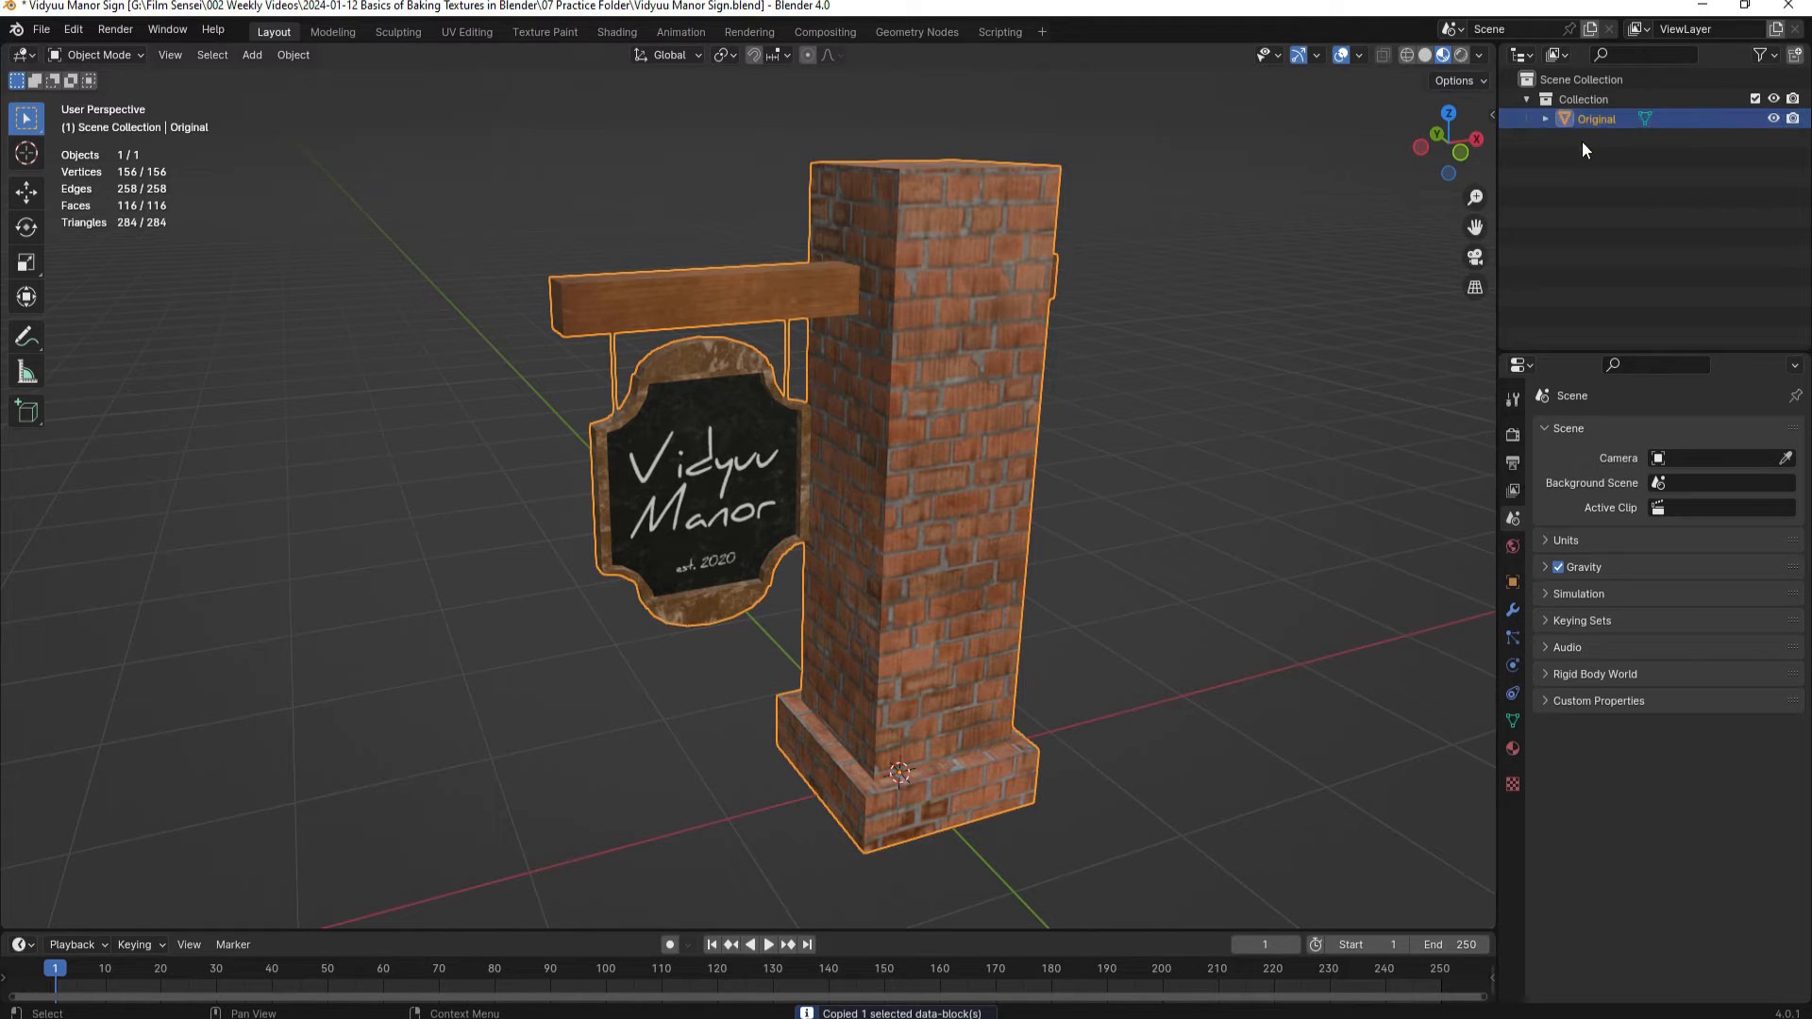
key(ctrl+v)
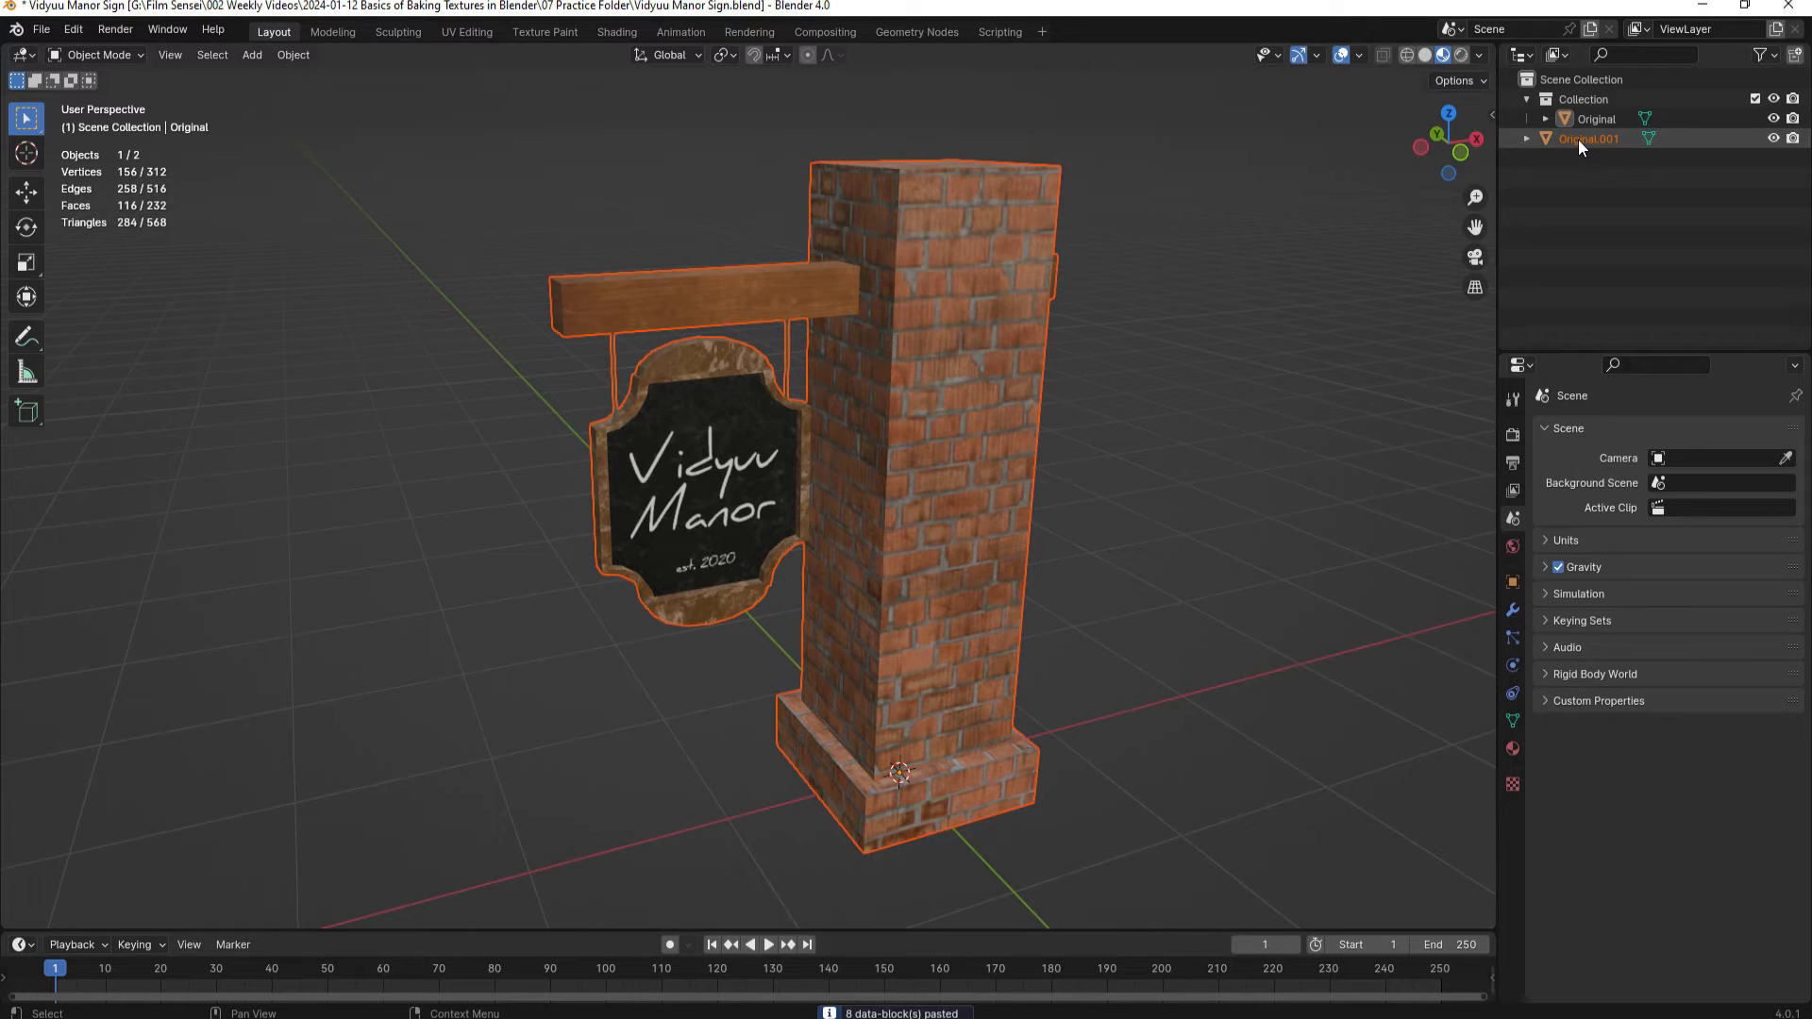
double_click(1579, 138)
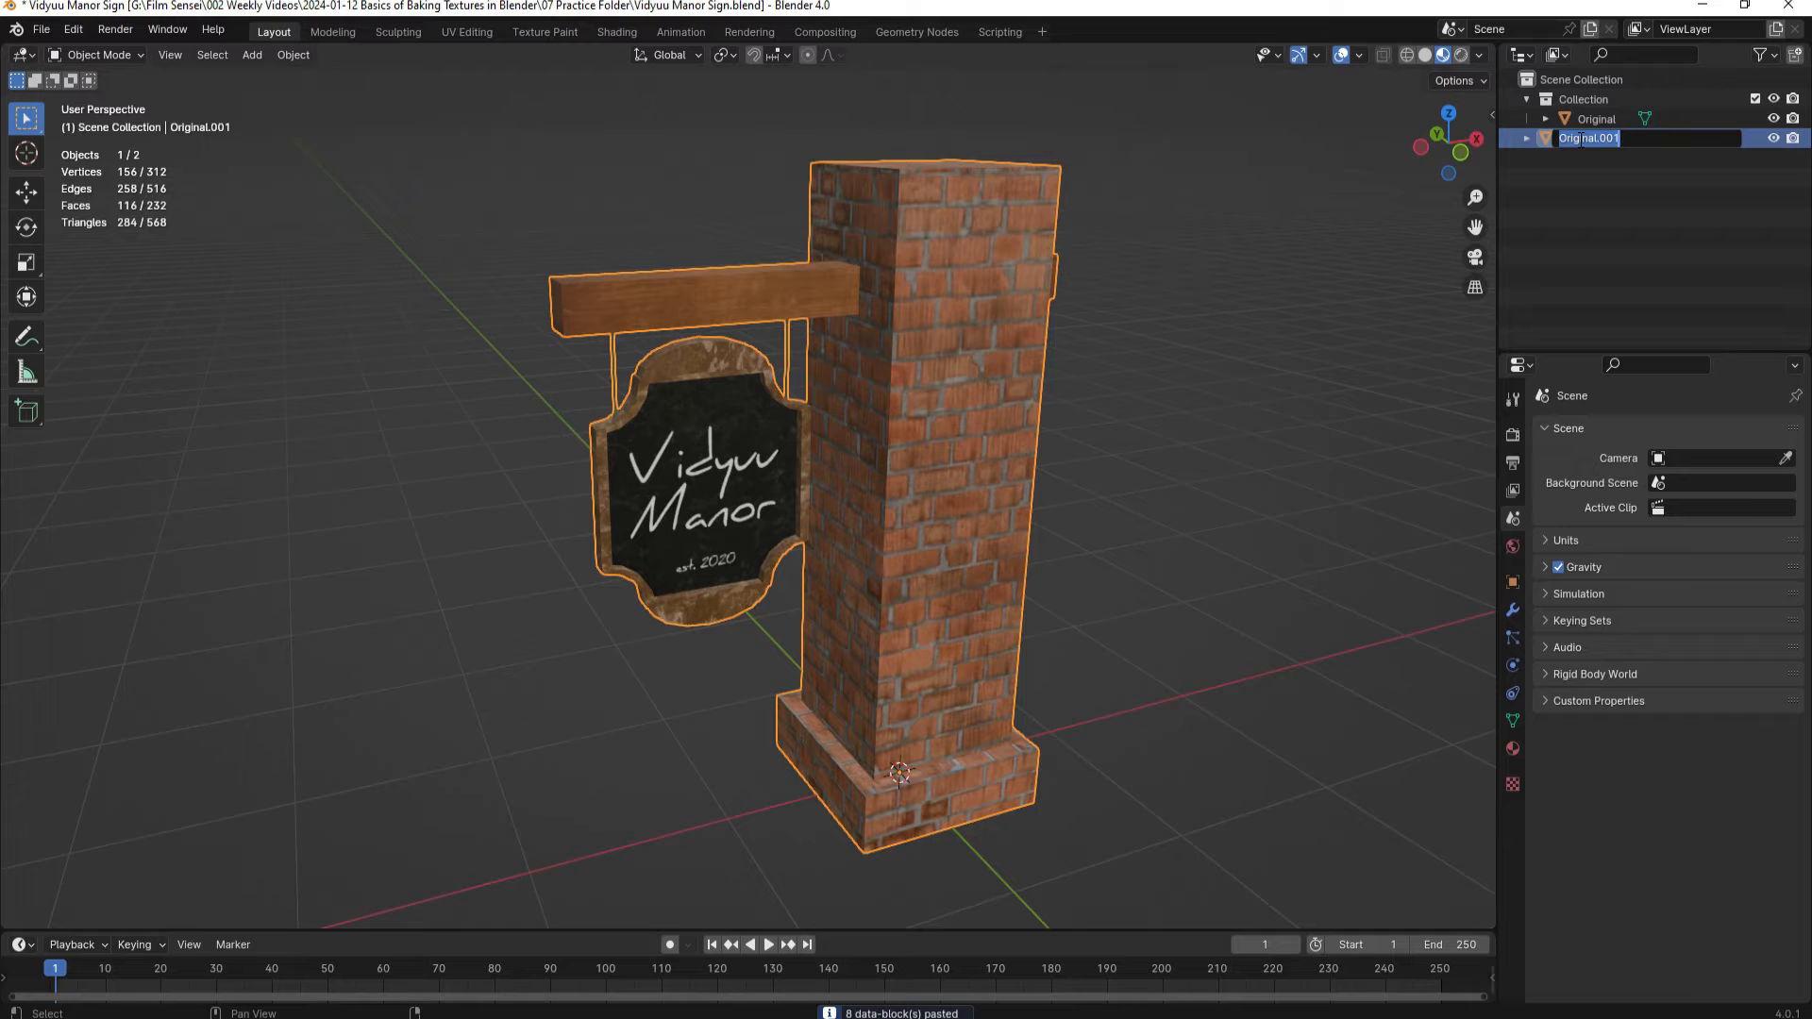
text(Baked)
key(Return)
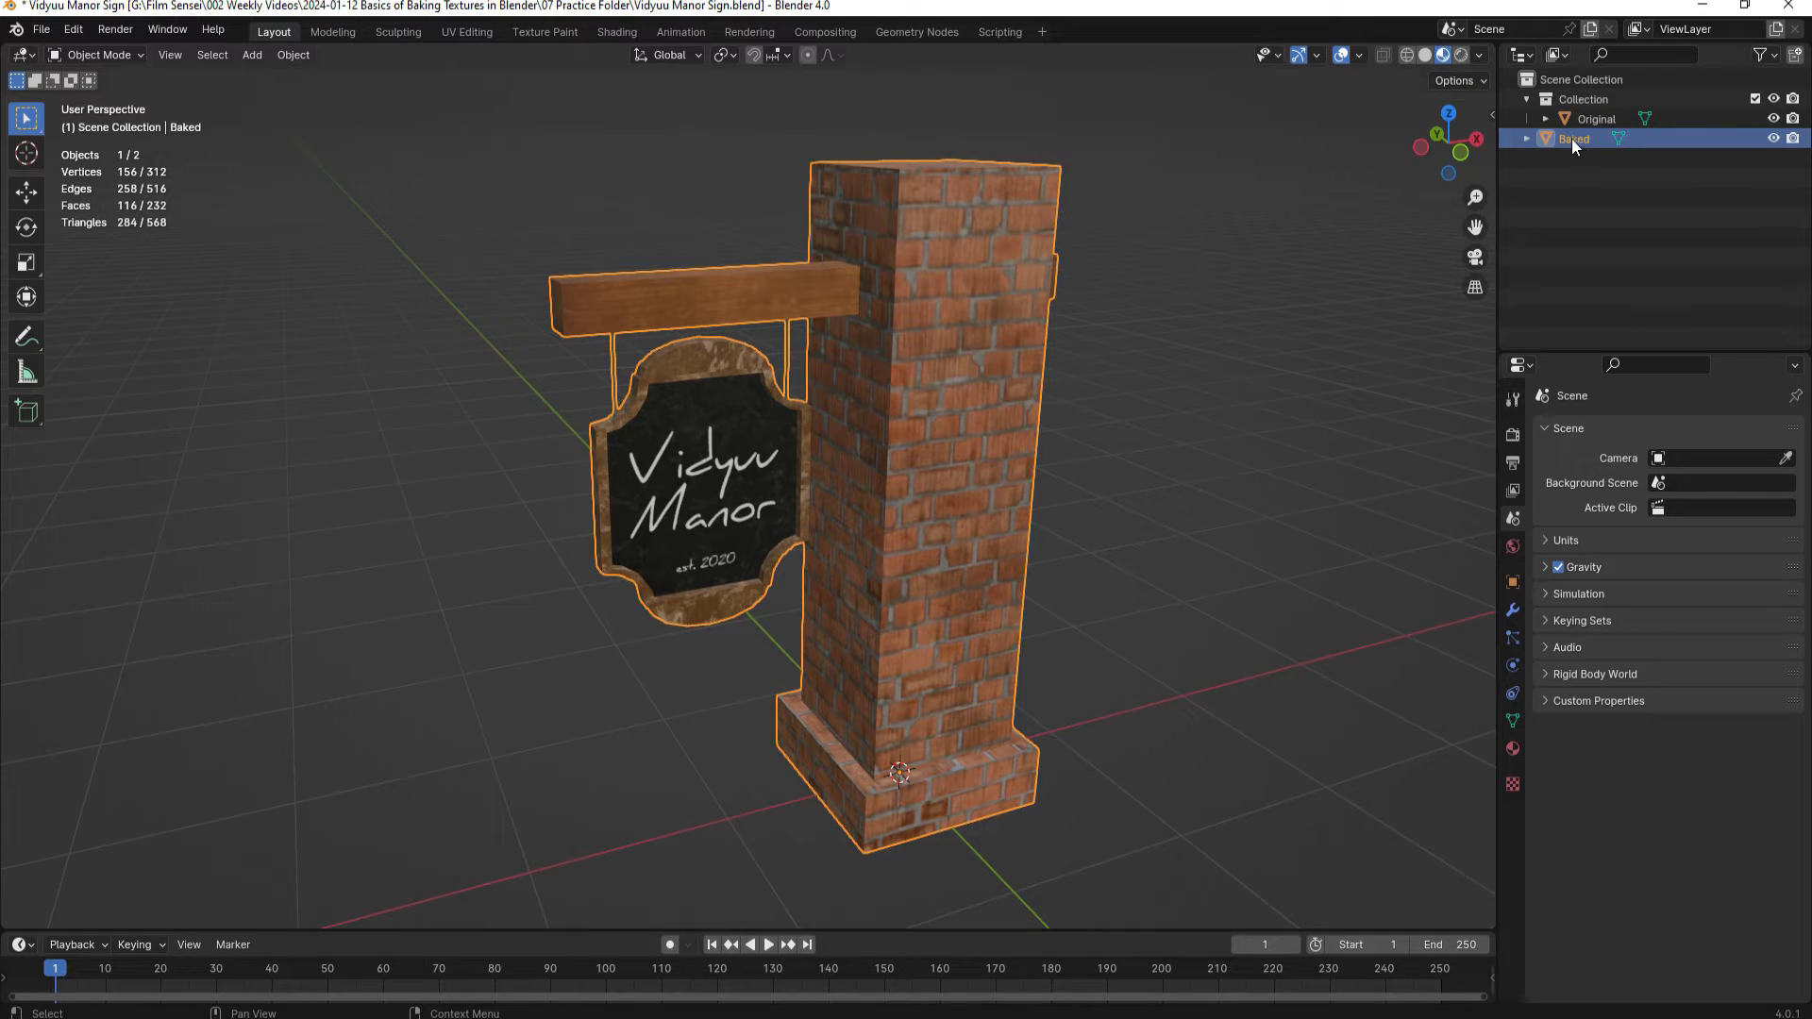
click(1527, 137)
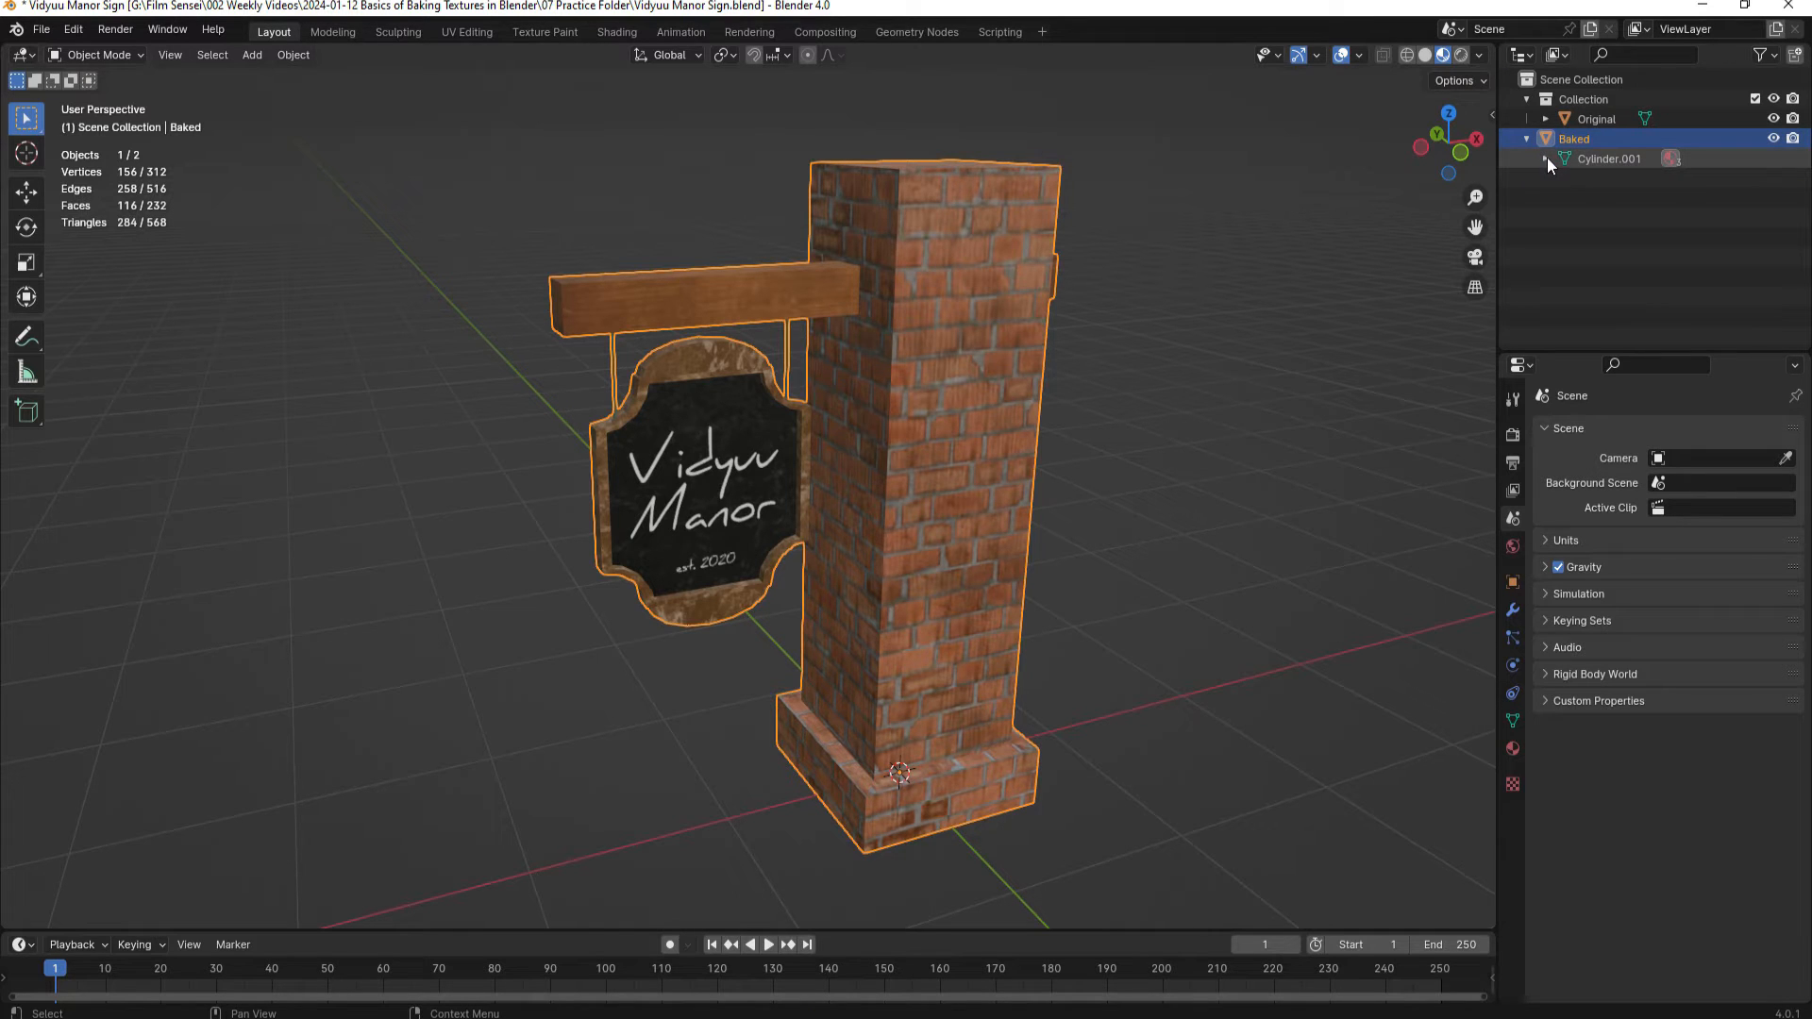
- Remove the Sign, Brick and Post texture material slots from Baked in Material properties
click(1548, 157)
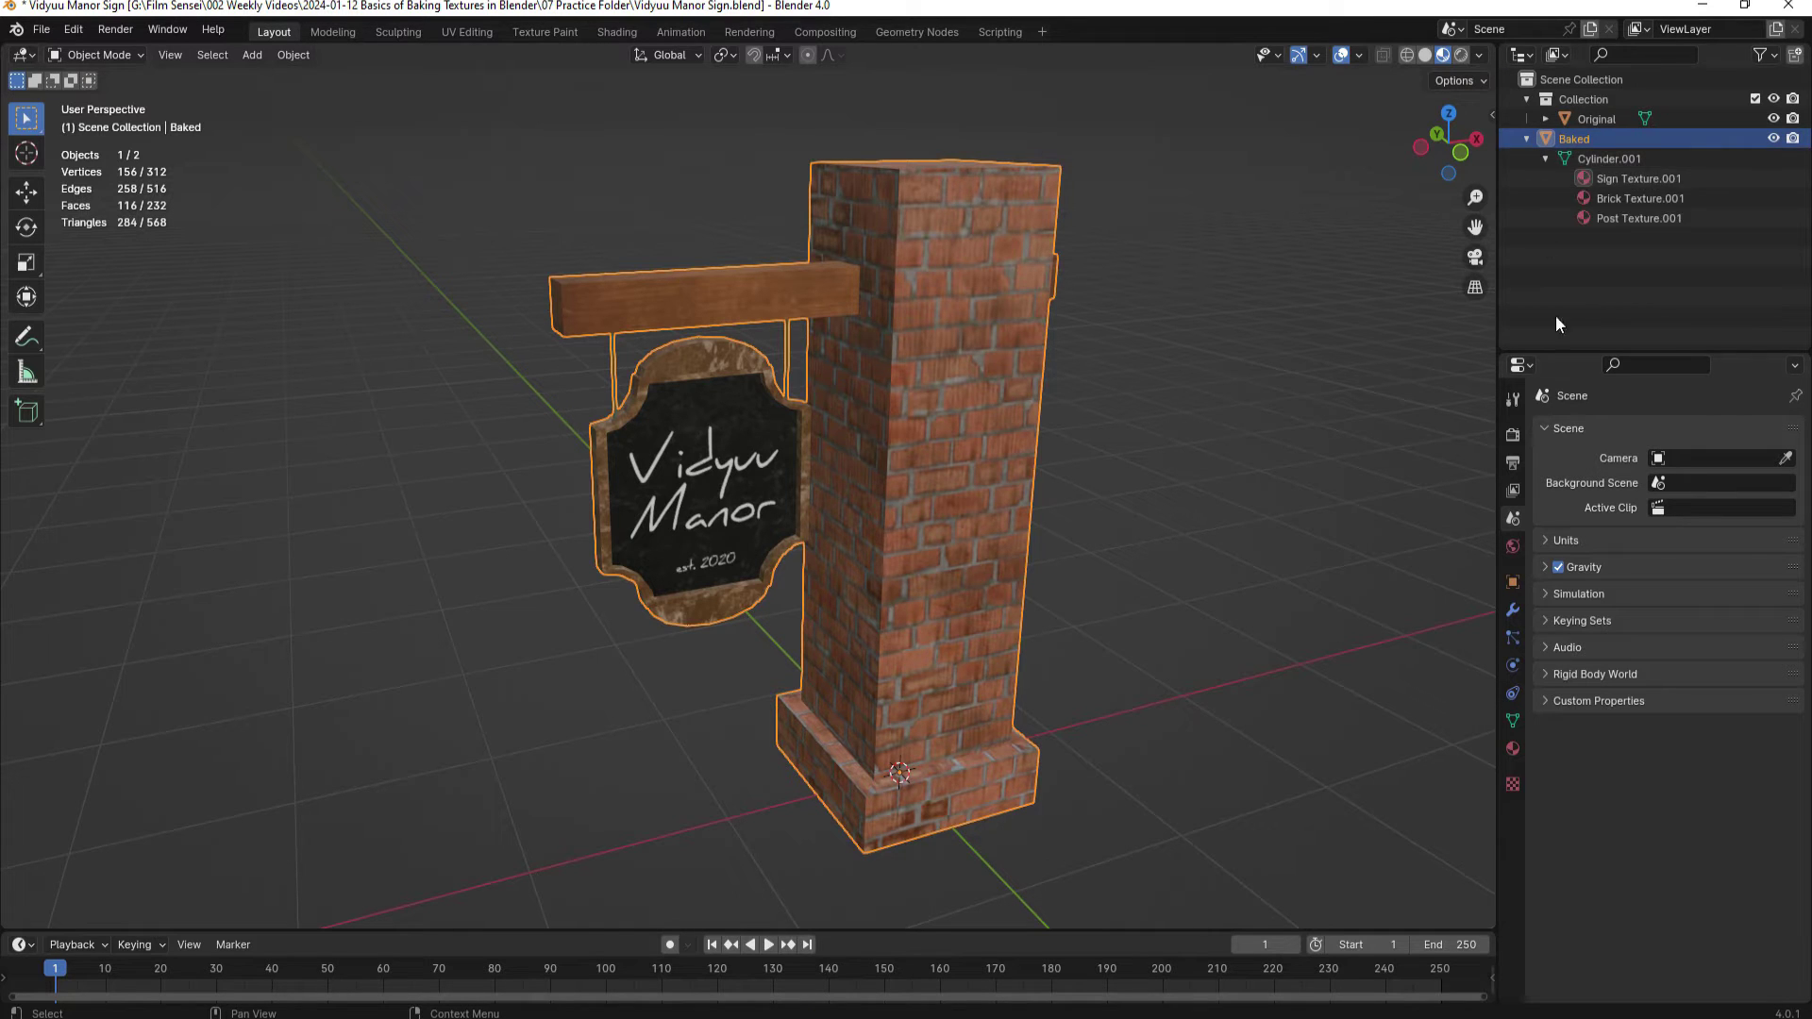
click(1514, 745)
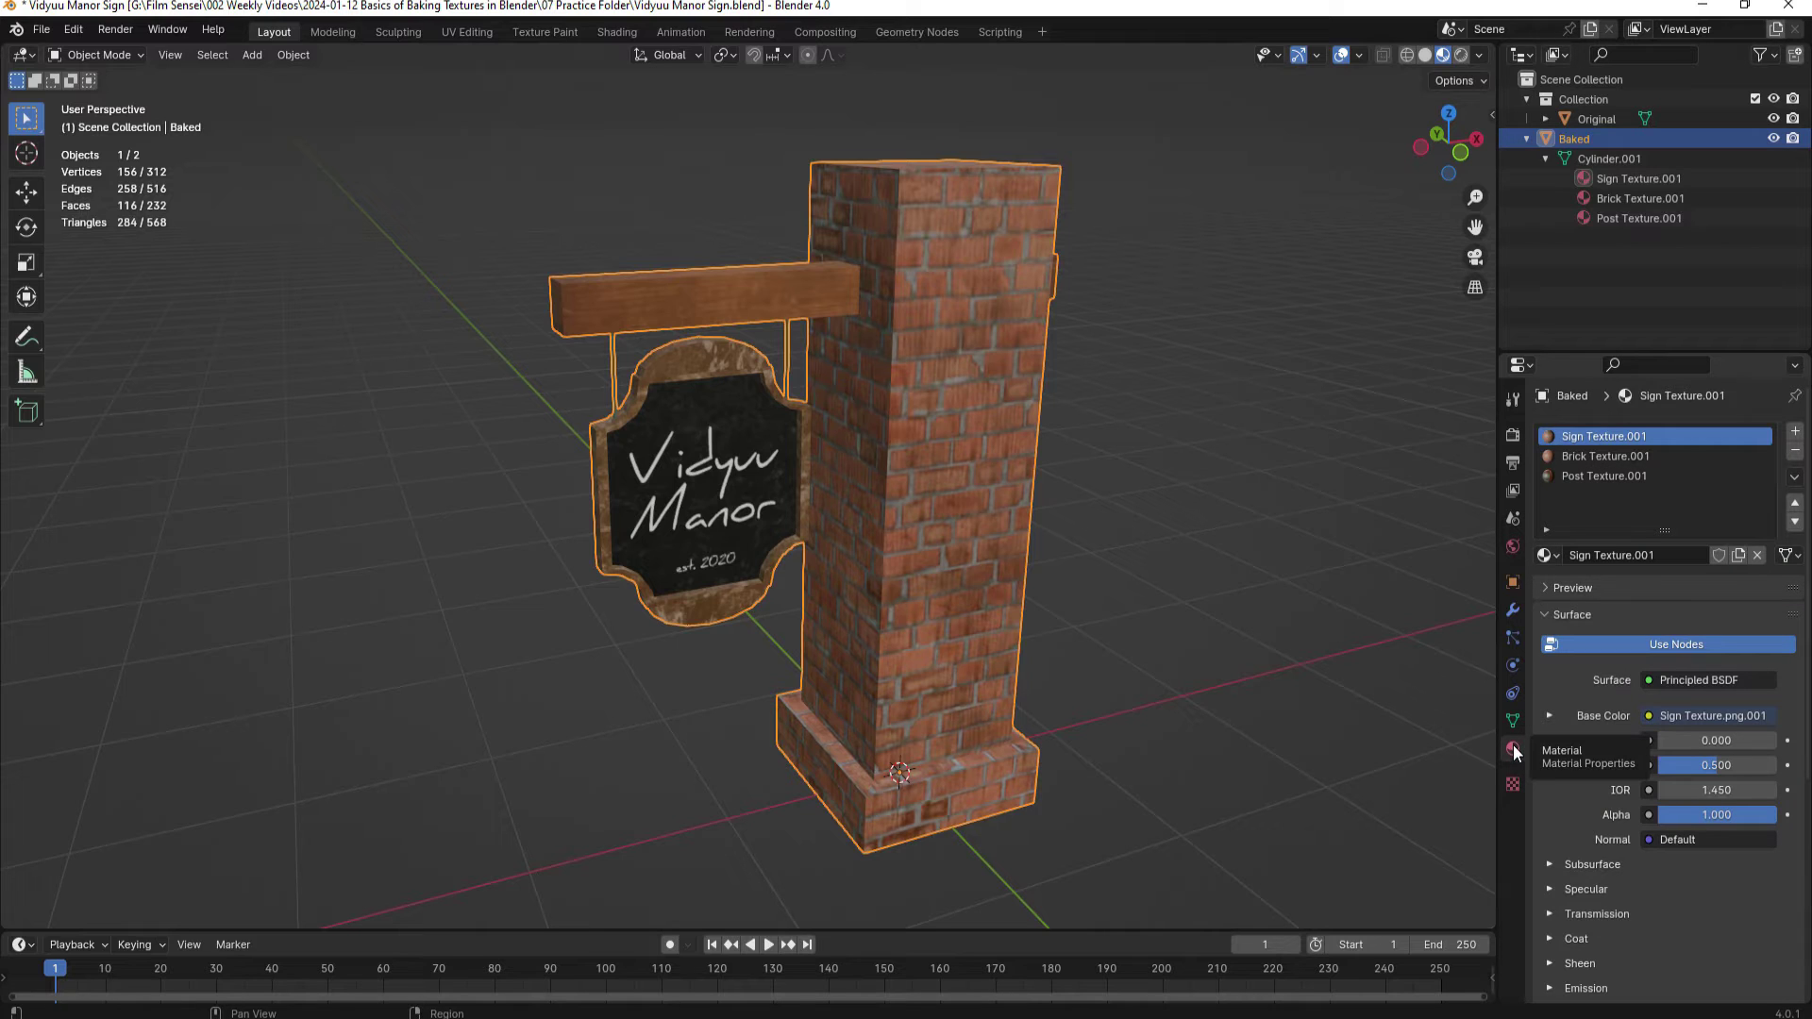
click(1794, 457)
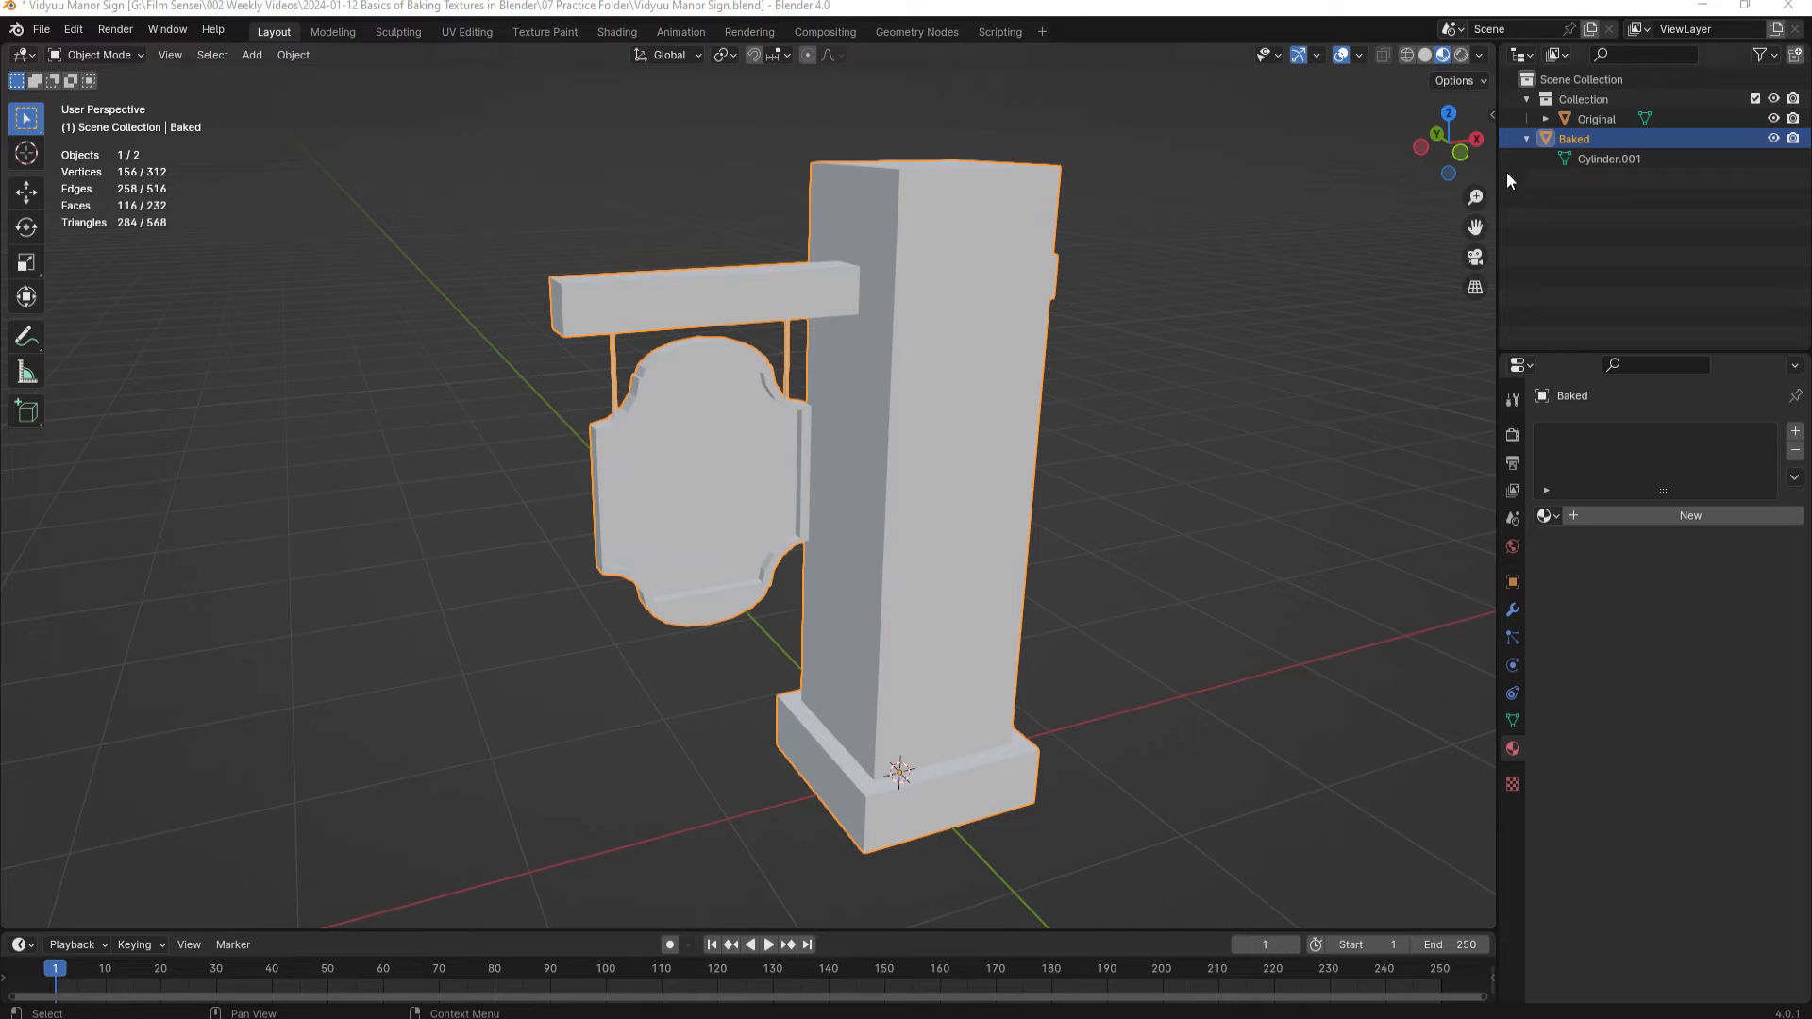
- In UV Editing, select the whole Baked mesh and unwrap it with Smart UV Project
click(463, 34)
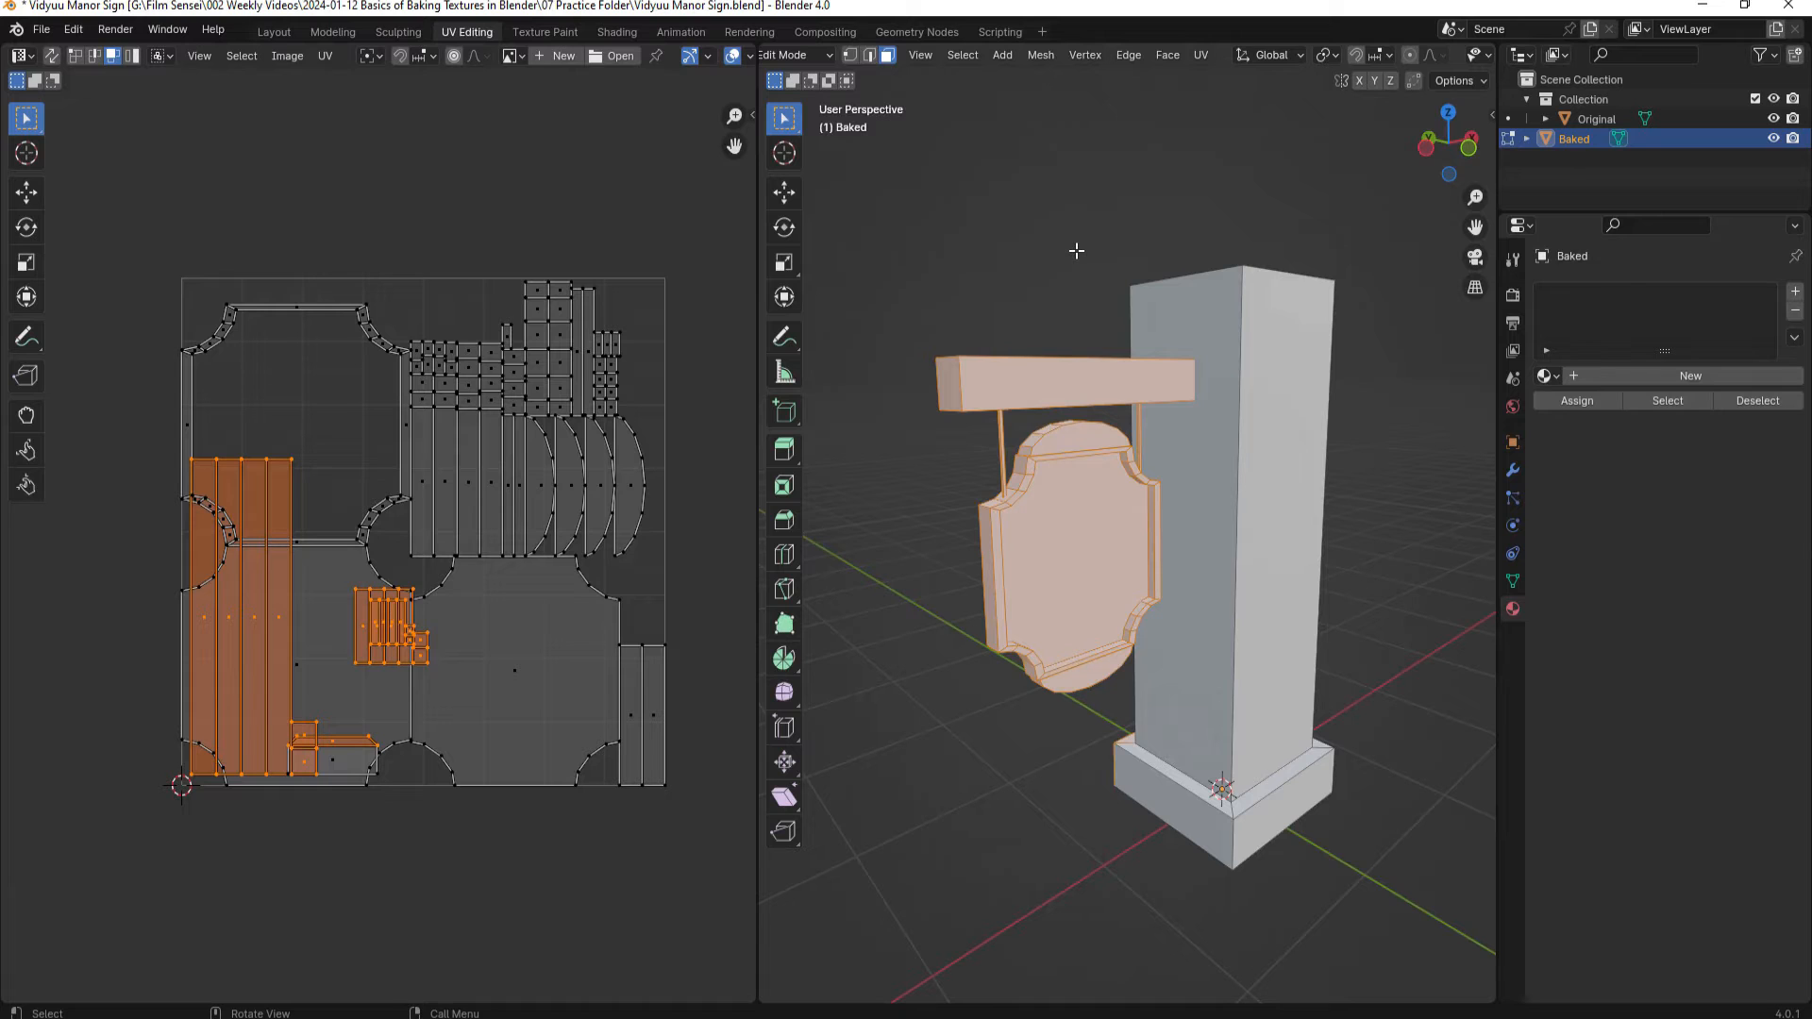
key(a)
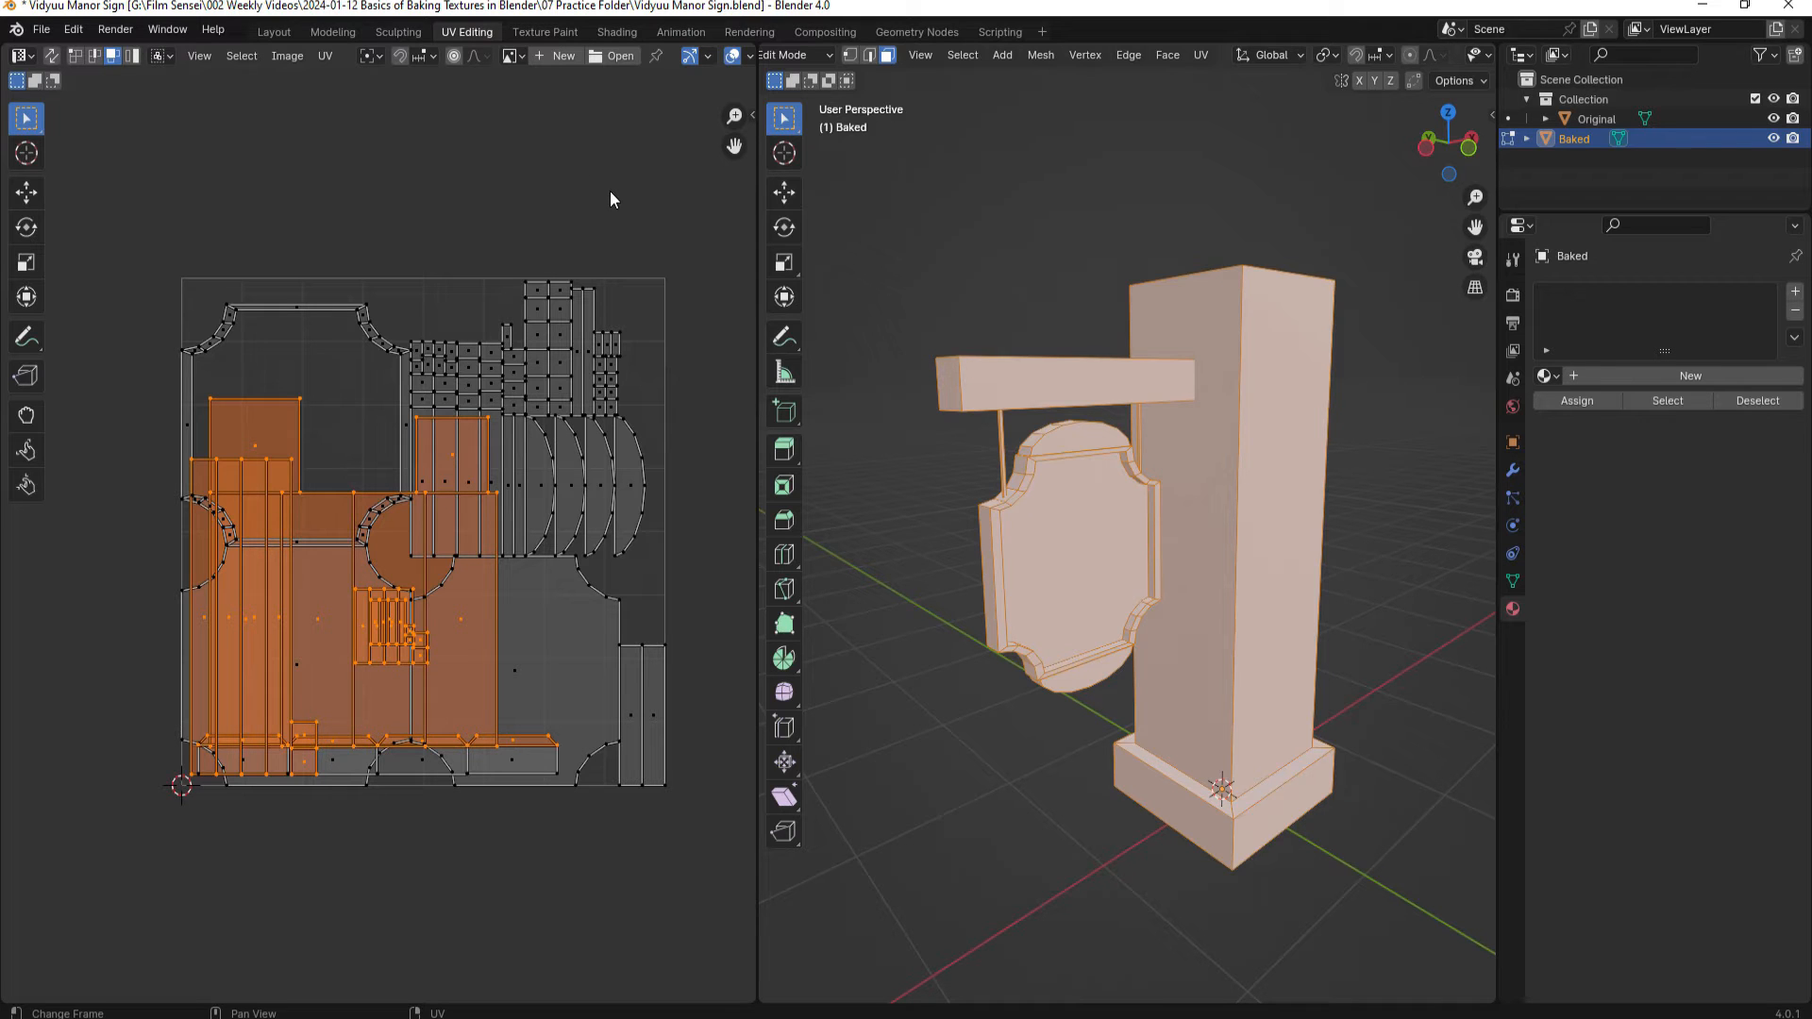
click(1198, 55)
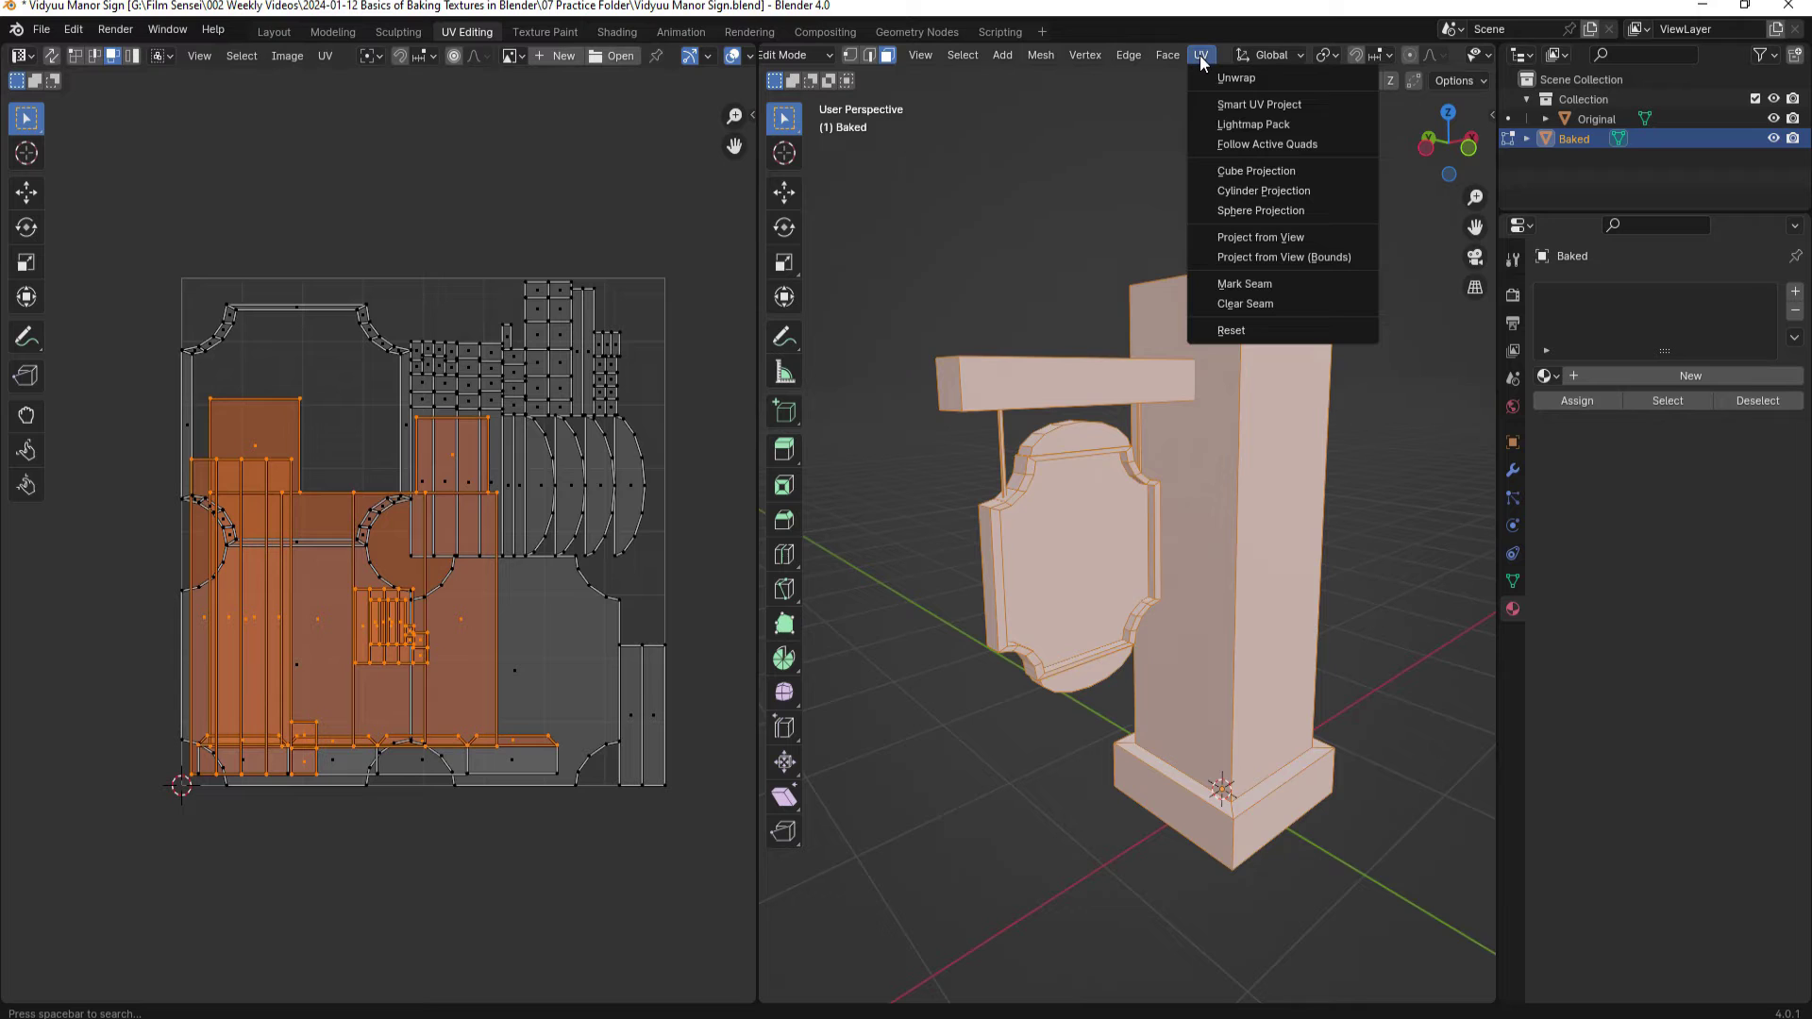
click(1258, 104)
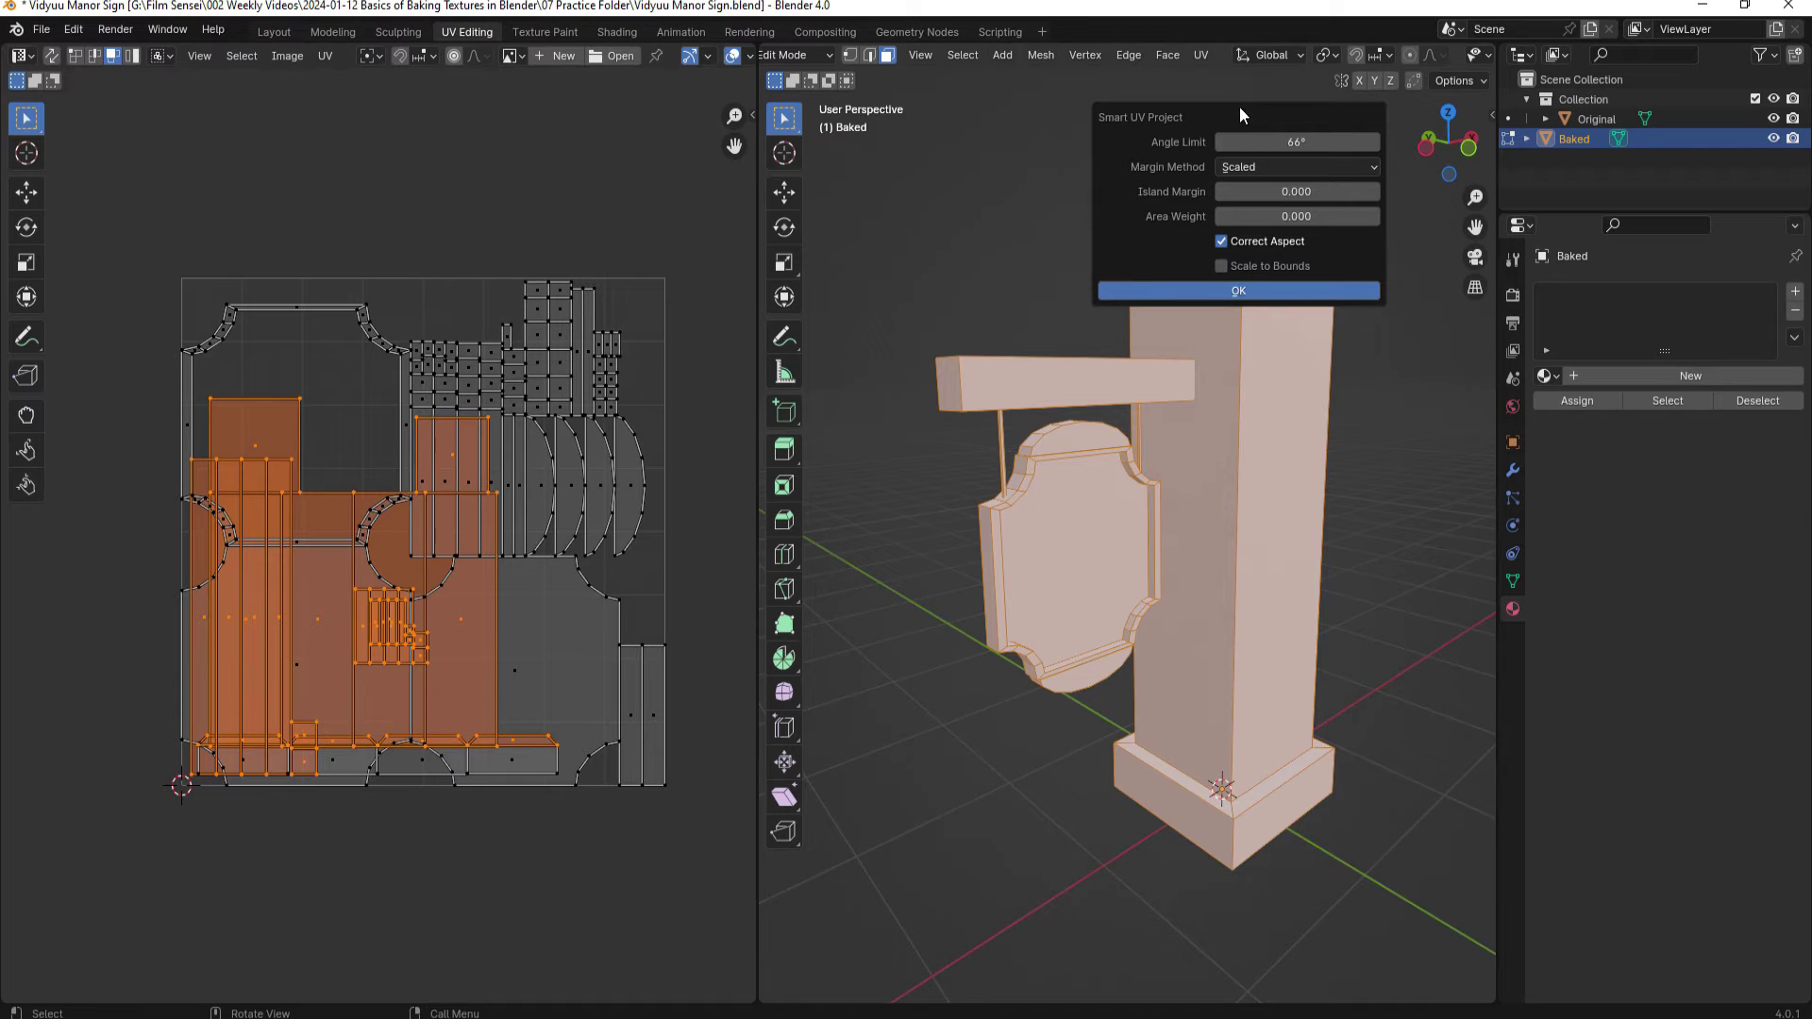
click(1236, 292)
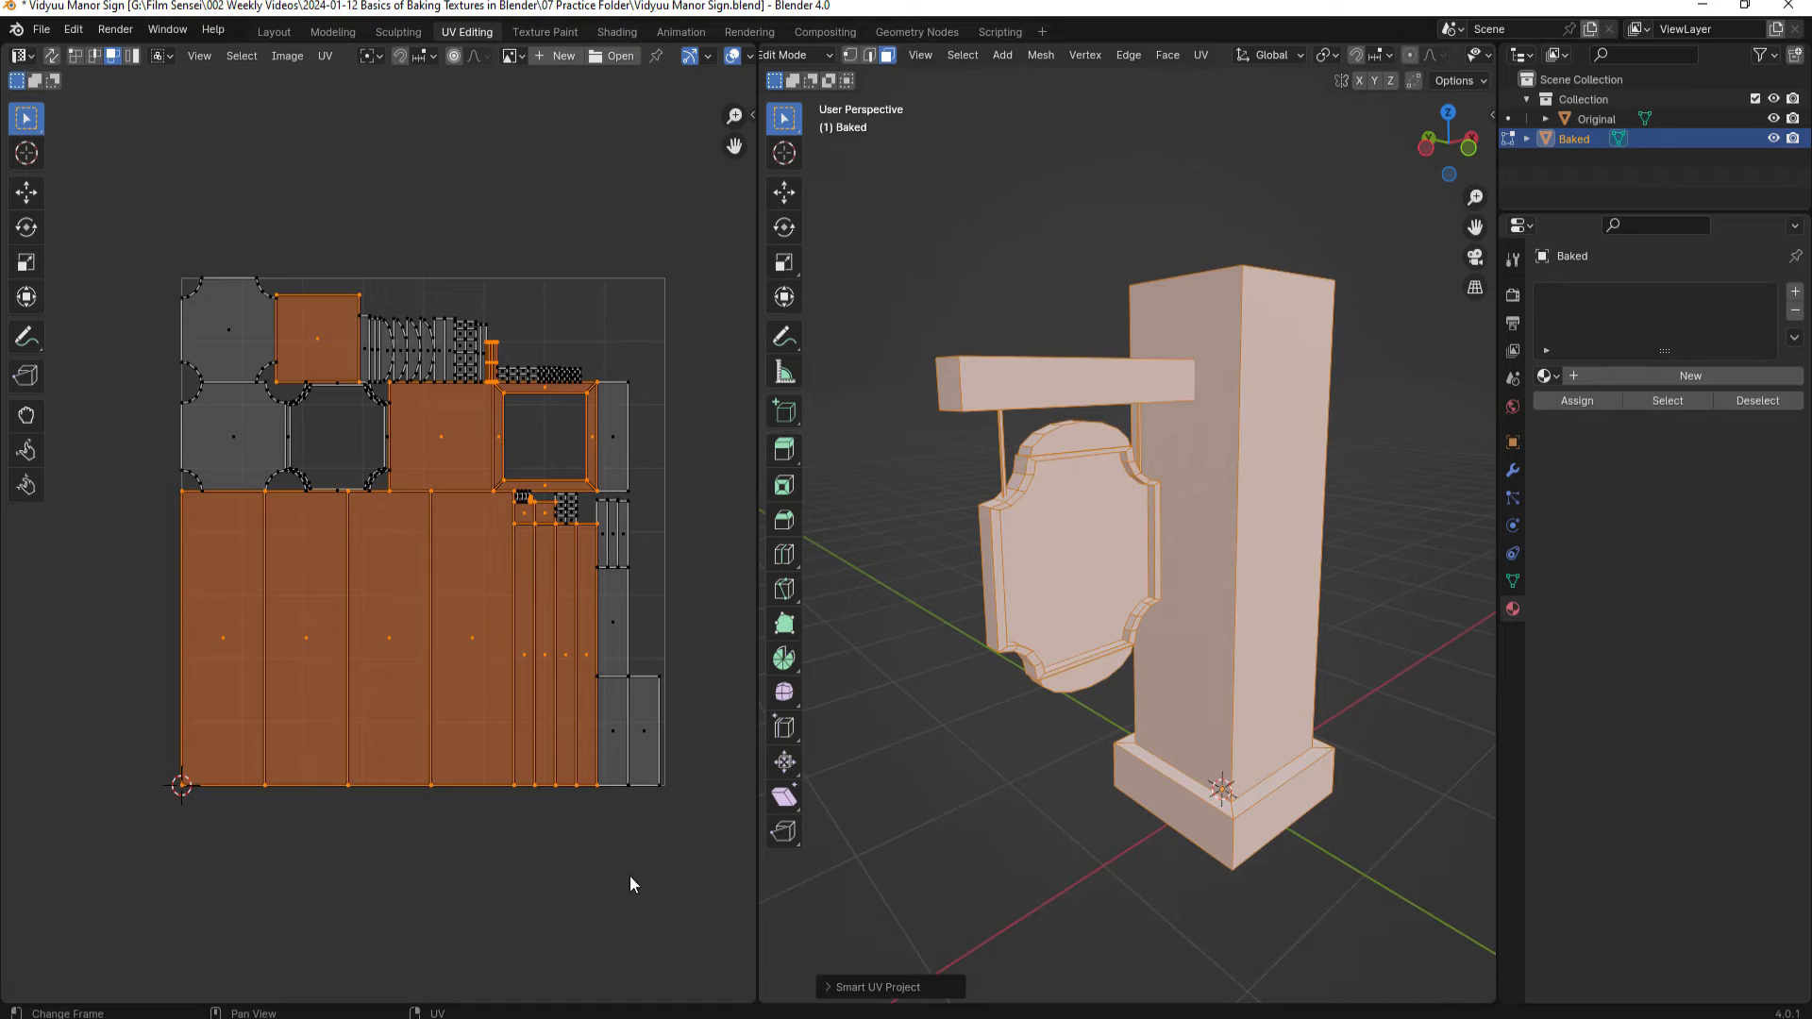
- In Shading, give Baked a new material with an Image Texture node feeding Base Color
click(611, 33)
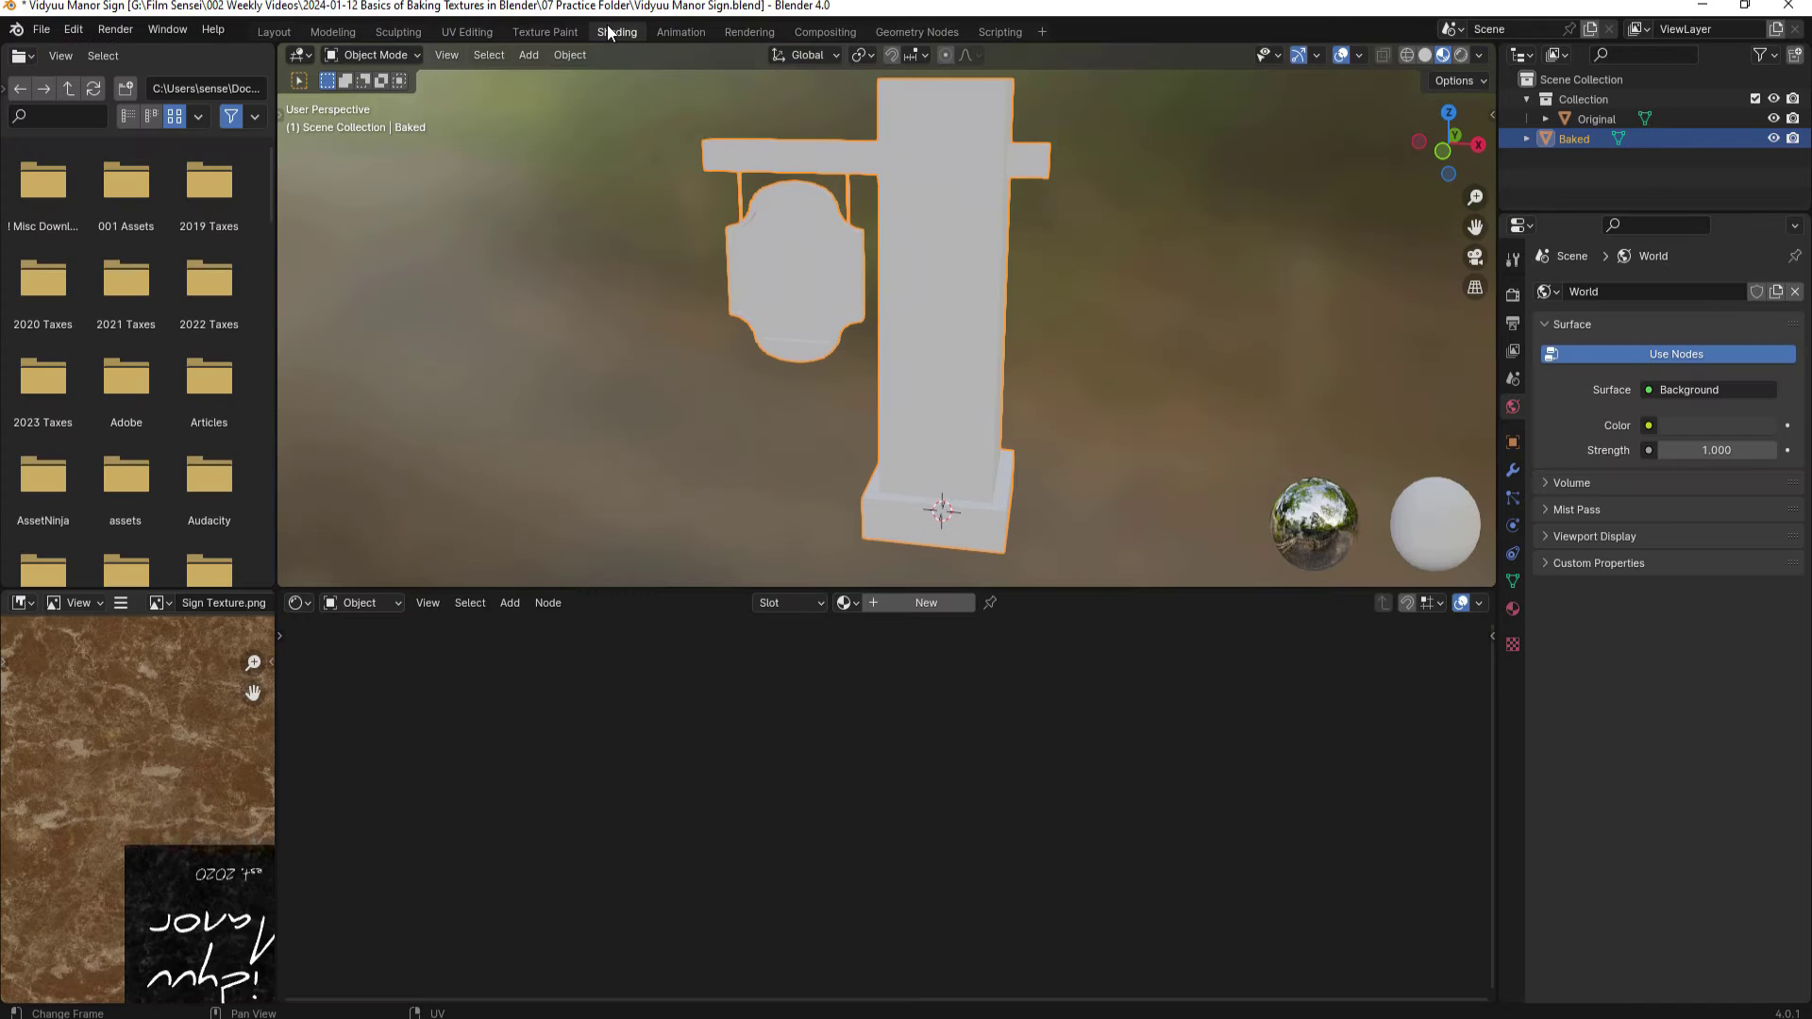
click(911, 602)
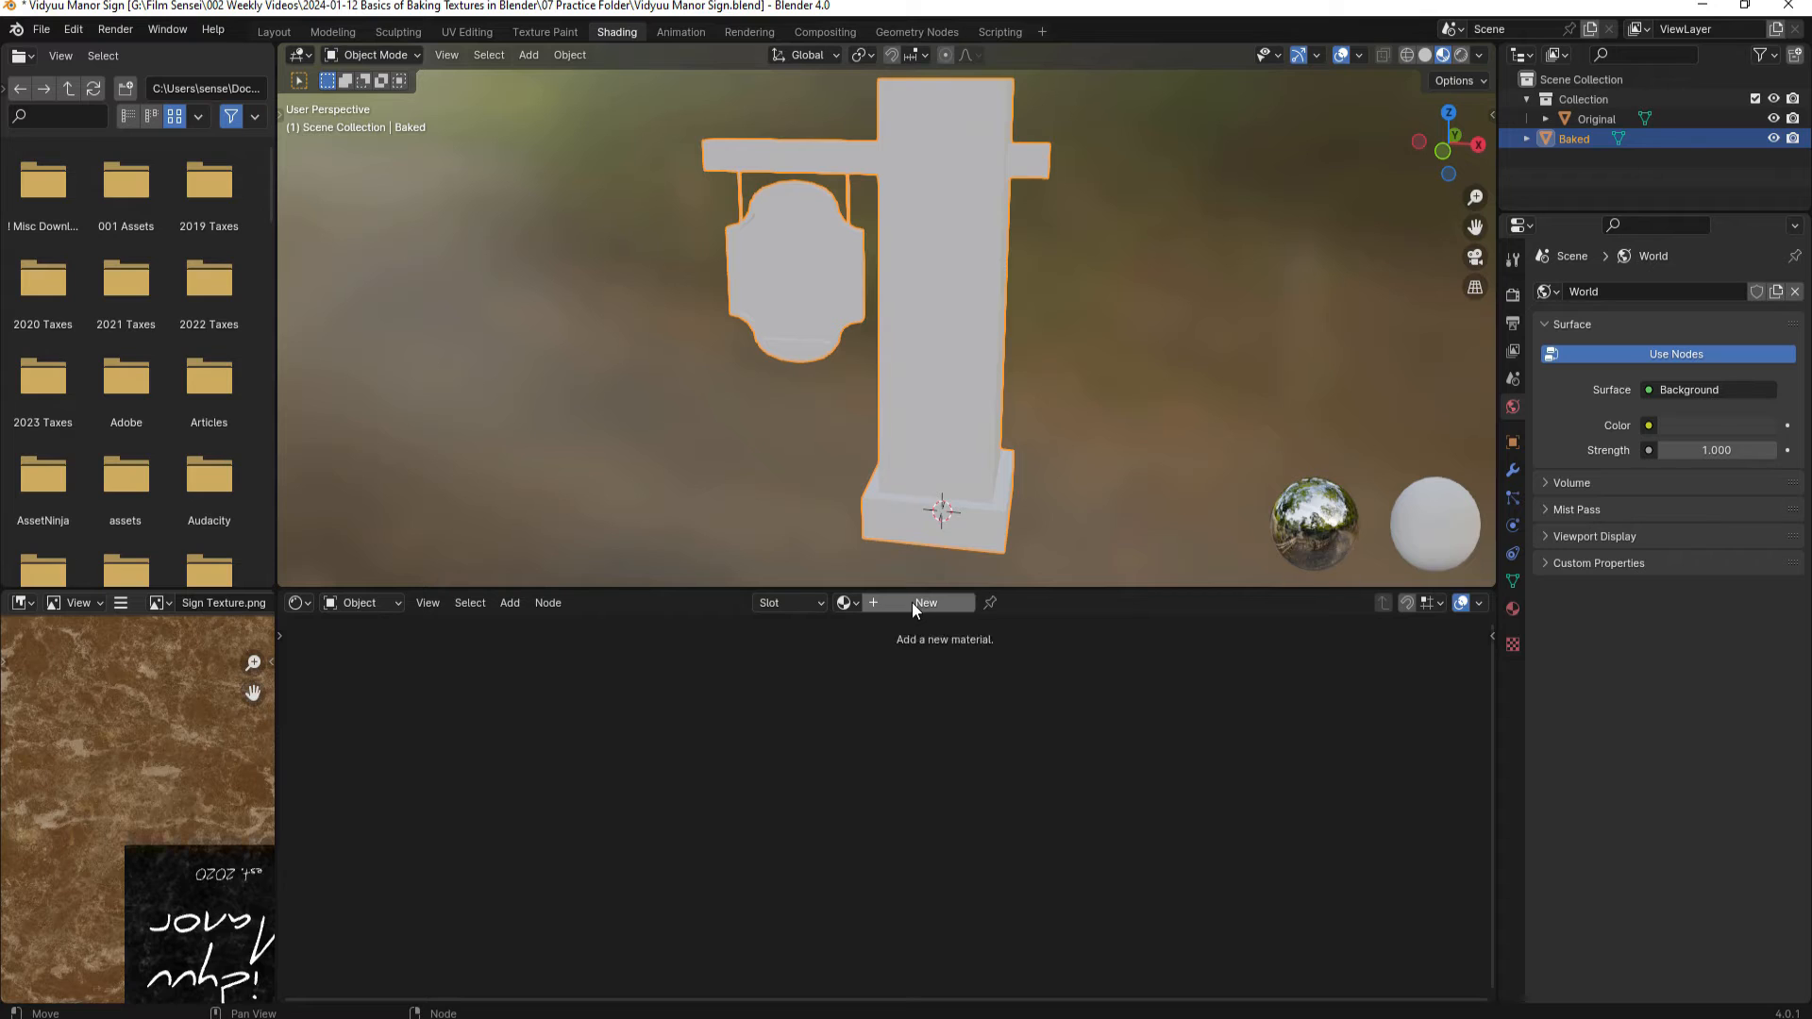
click(505, 601)
mouse_move(542, 731)
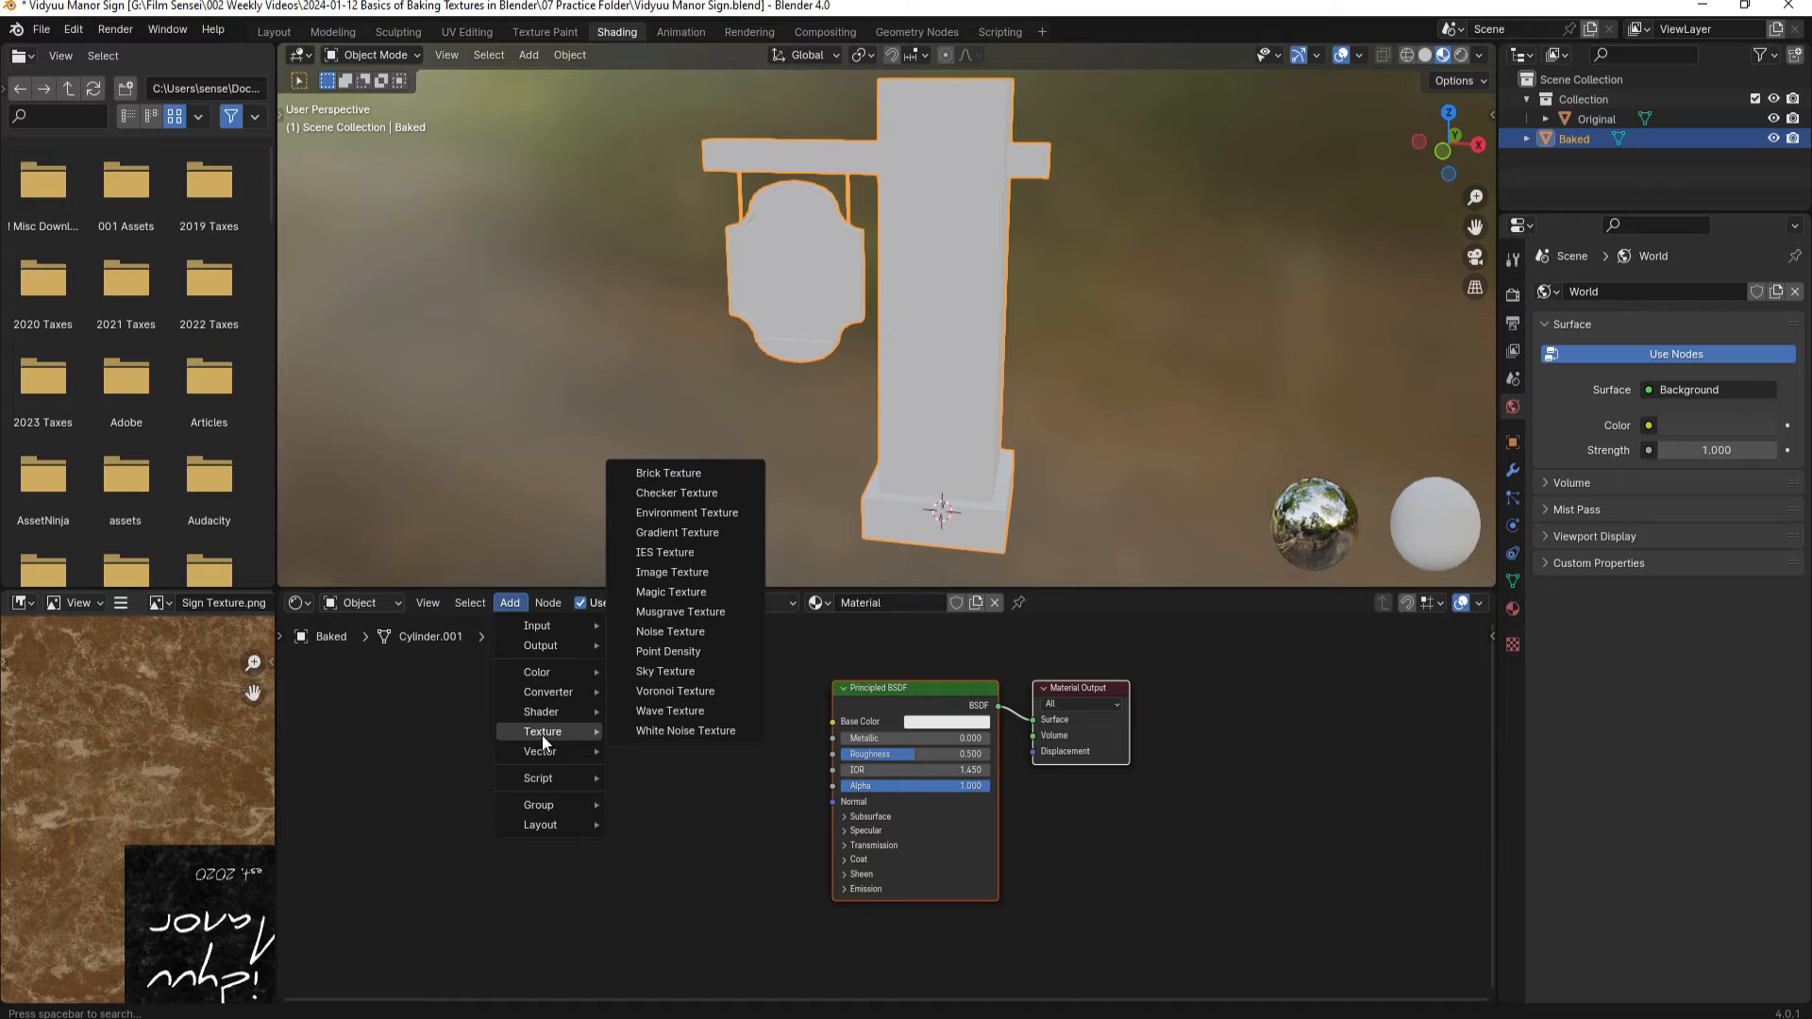
click(683, 571)
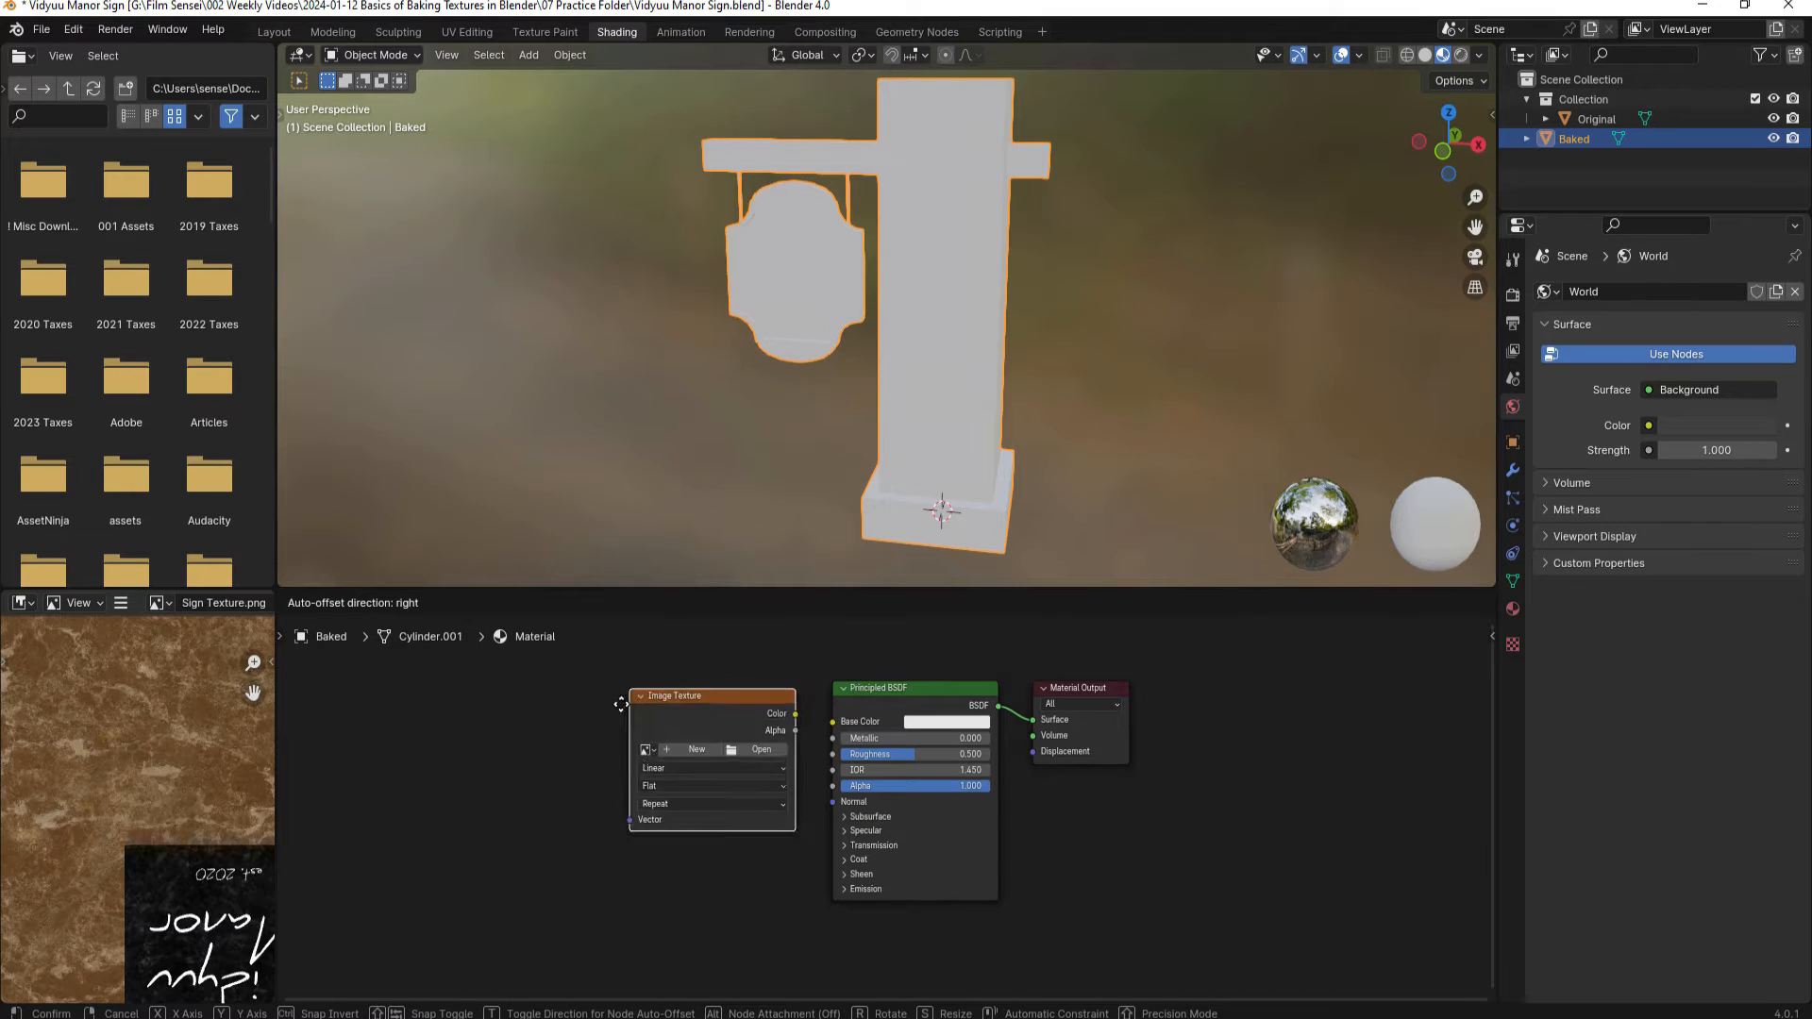
click(584, 738)
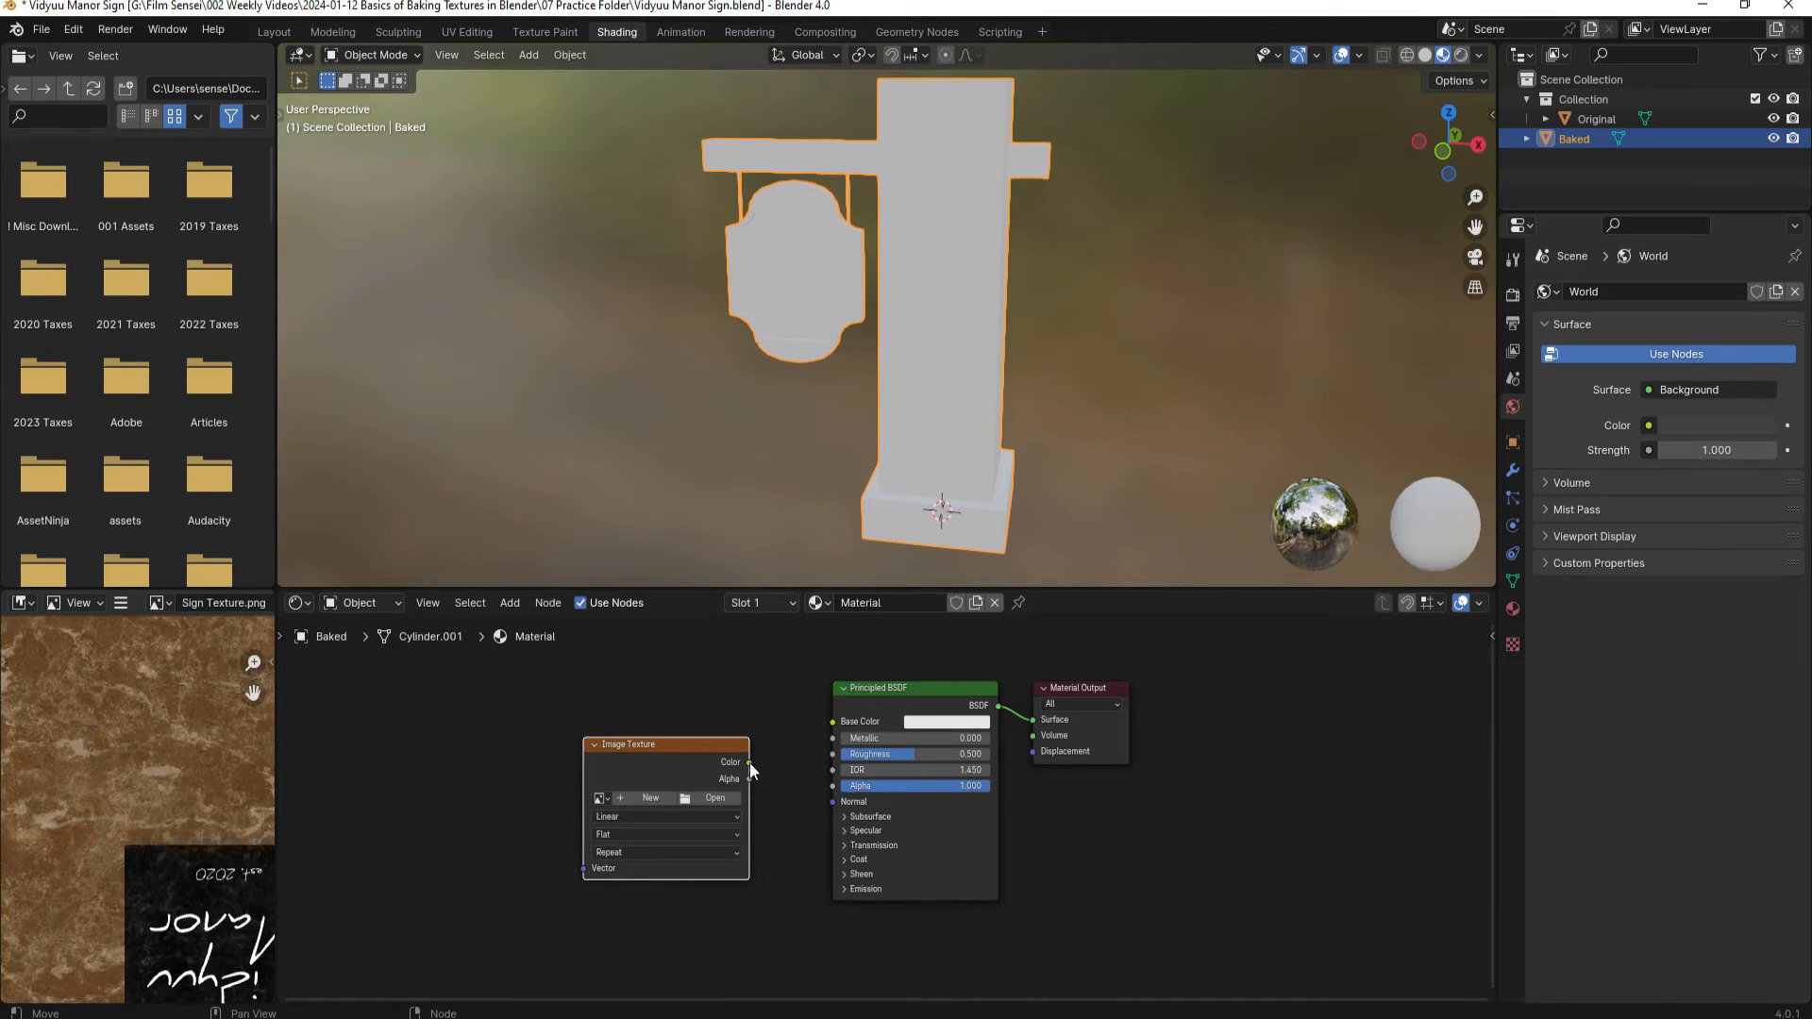
drag(749, 763, 835, 726)
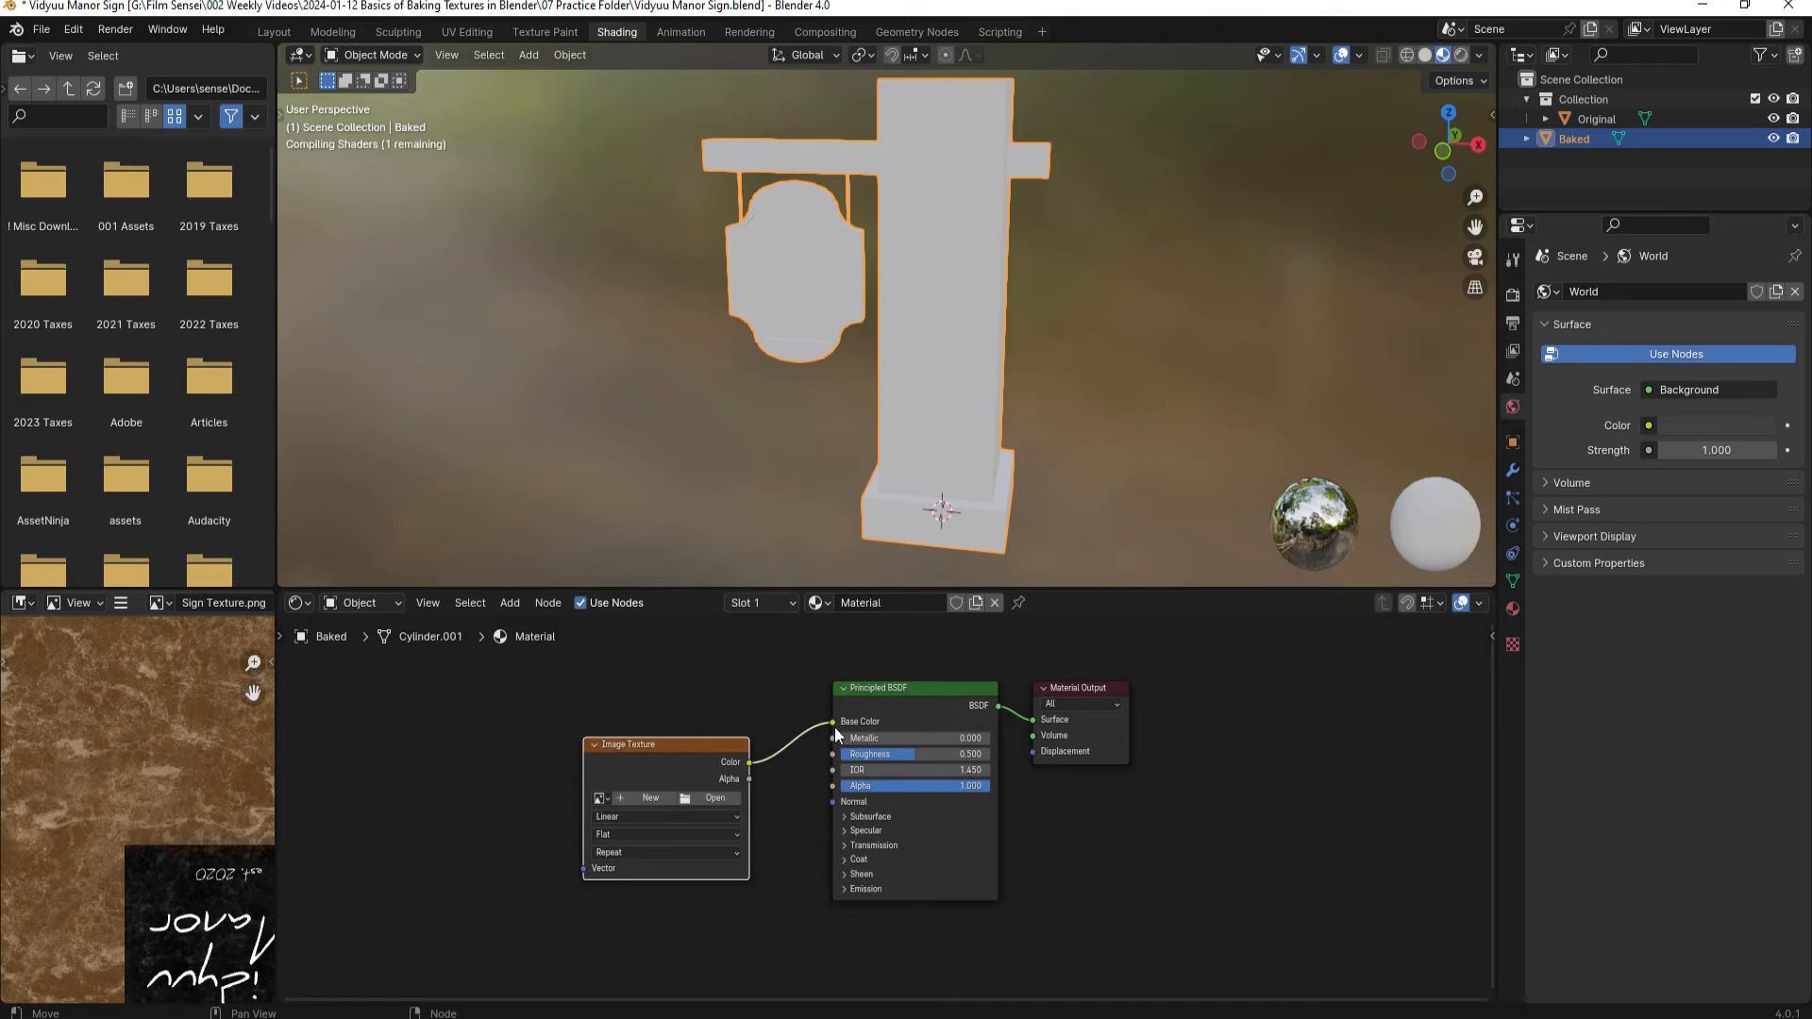
- Create a blank image named Baked for the texture, display it, and hide Original to inspect Baked
click(648, 797)
click(666, 821)
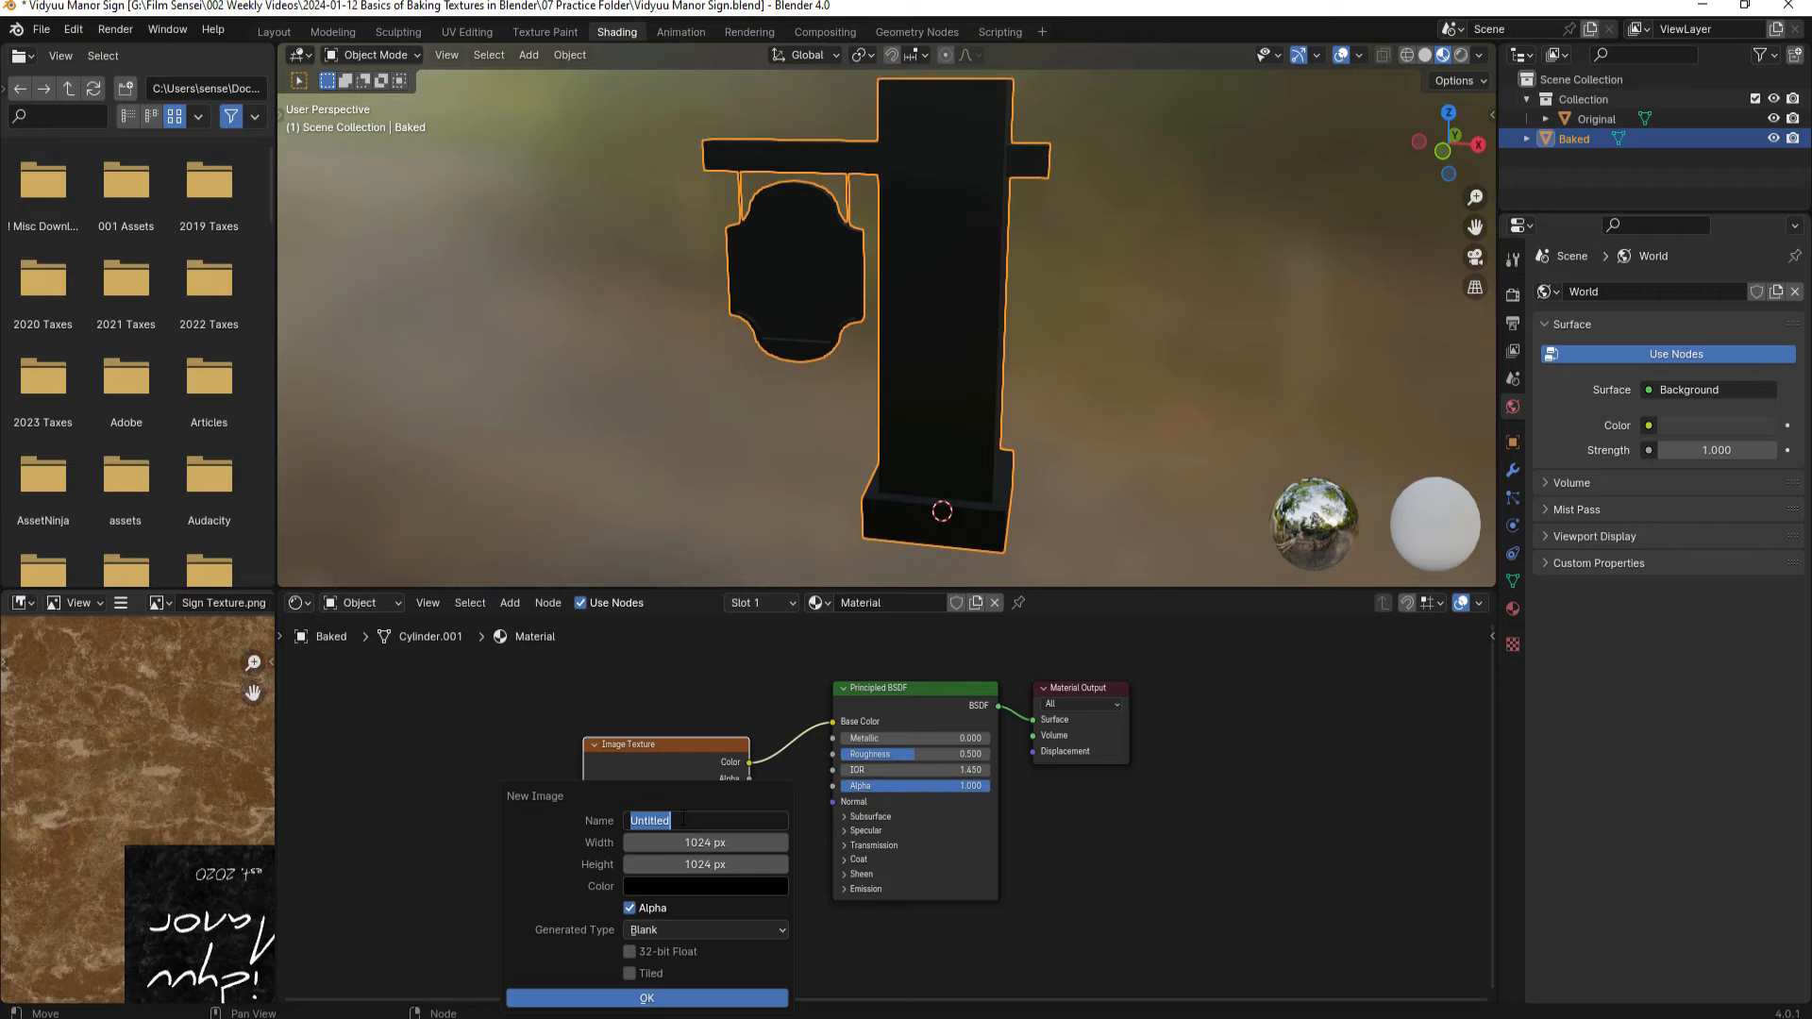
text(Baked)
click(647, 999)
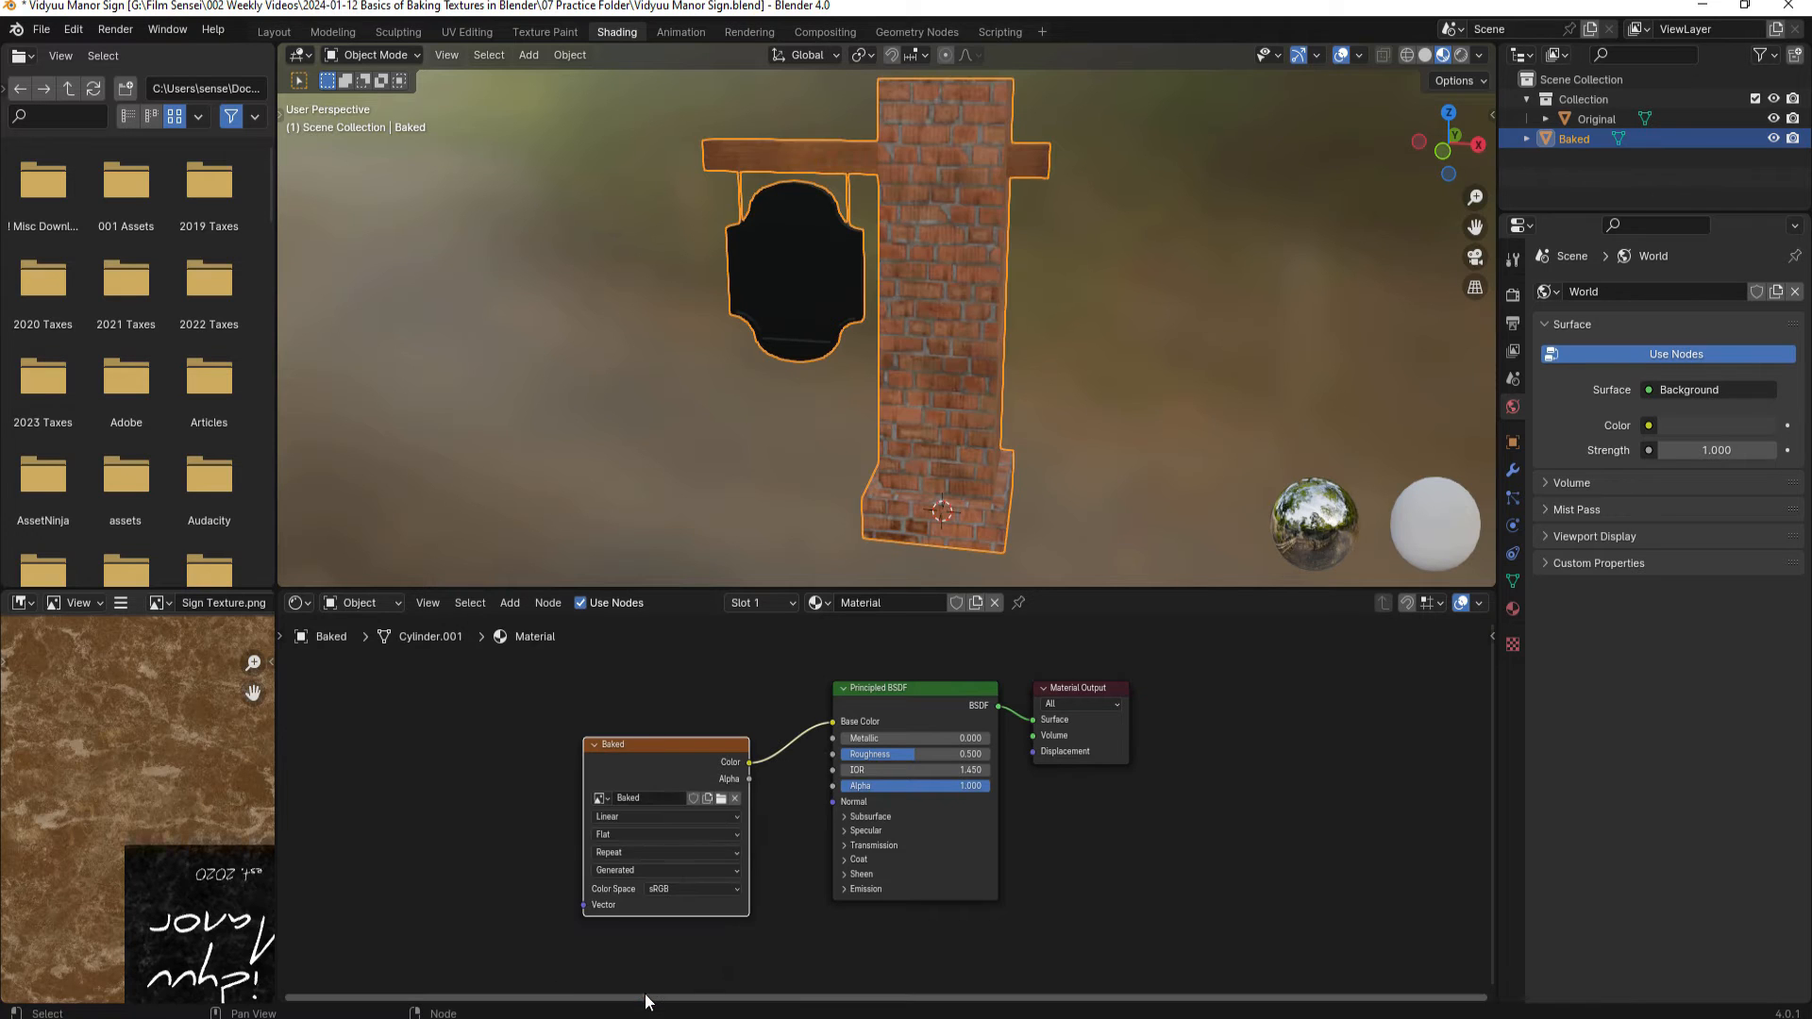
click(158, 604)
click(204, 633)
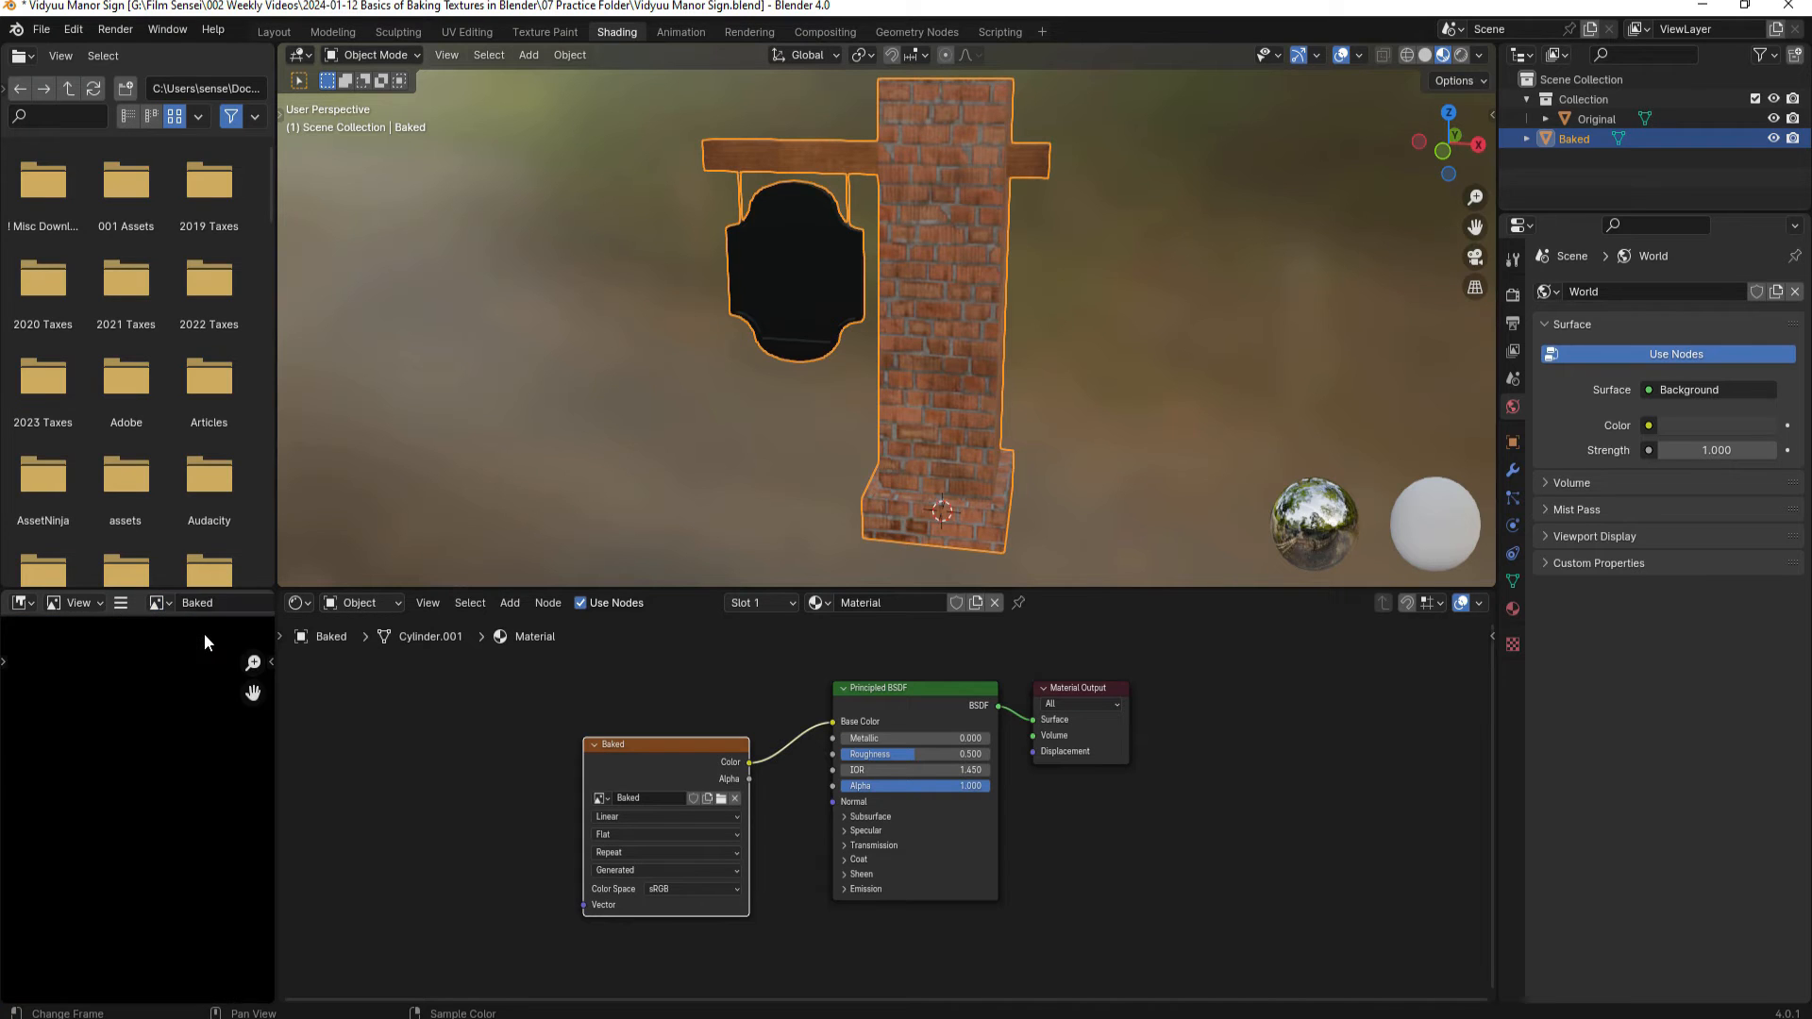
scroll(165, 778, down, 3)
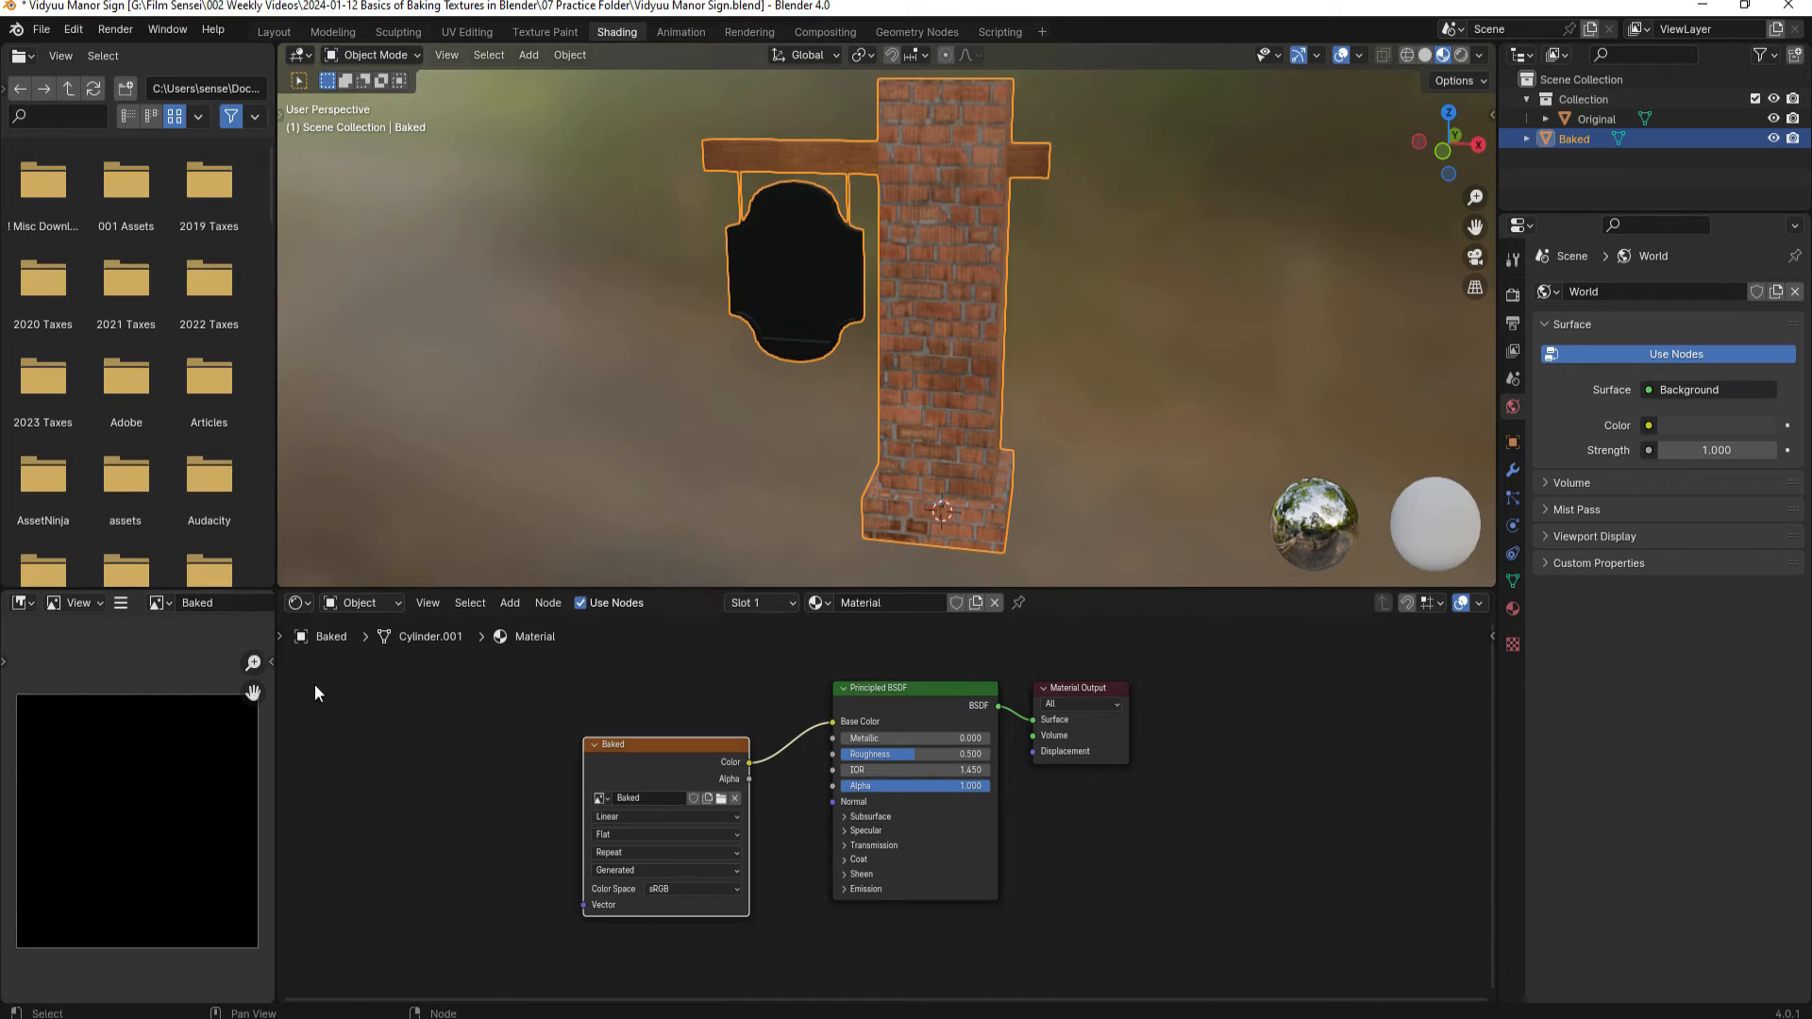
click(1774, 120)
middle_drag(1023, 319, 1174, 329)
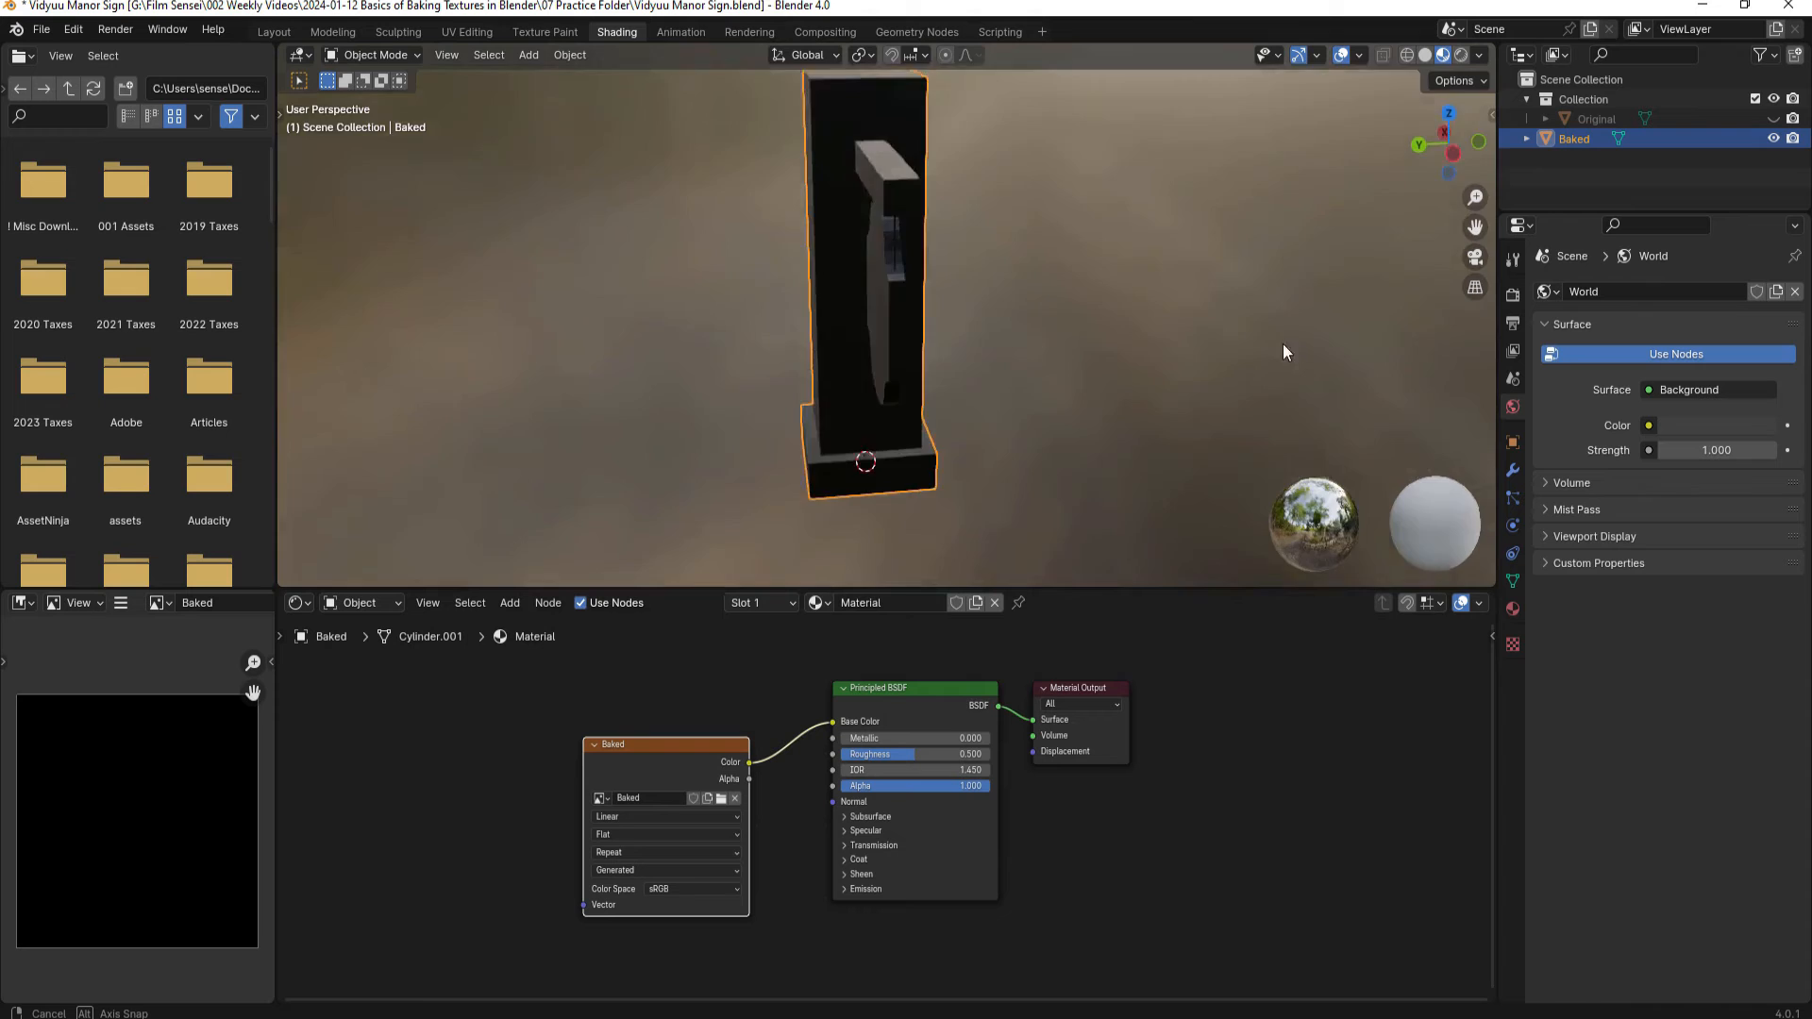
mouse_move(1283, 345)
middle_down()
mouse_move(1127, 309)
mouse_move(1053, 350)
mouse_move(1309, 369)
mouse_move(1413, 275)
mouse_move(1084, 318)
mouse_move(1005, 500)
middle_up()
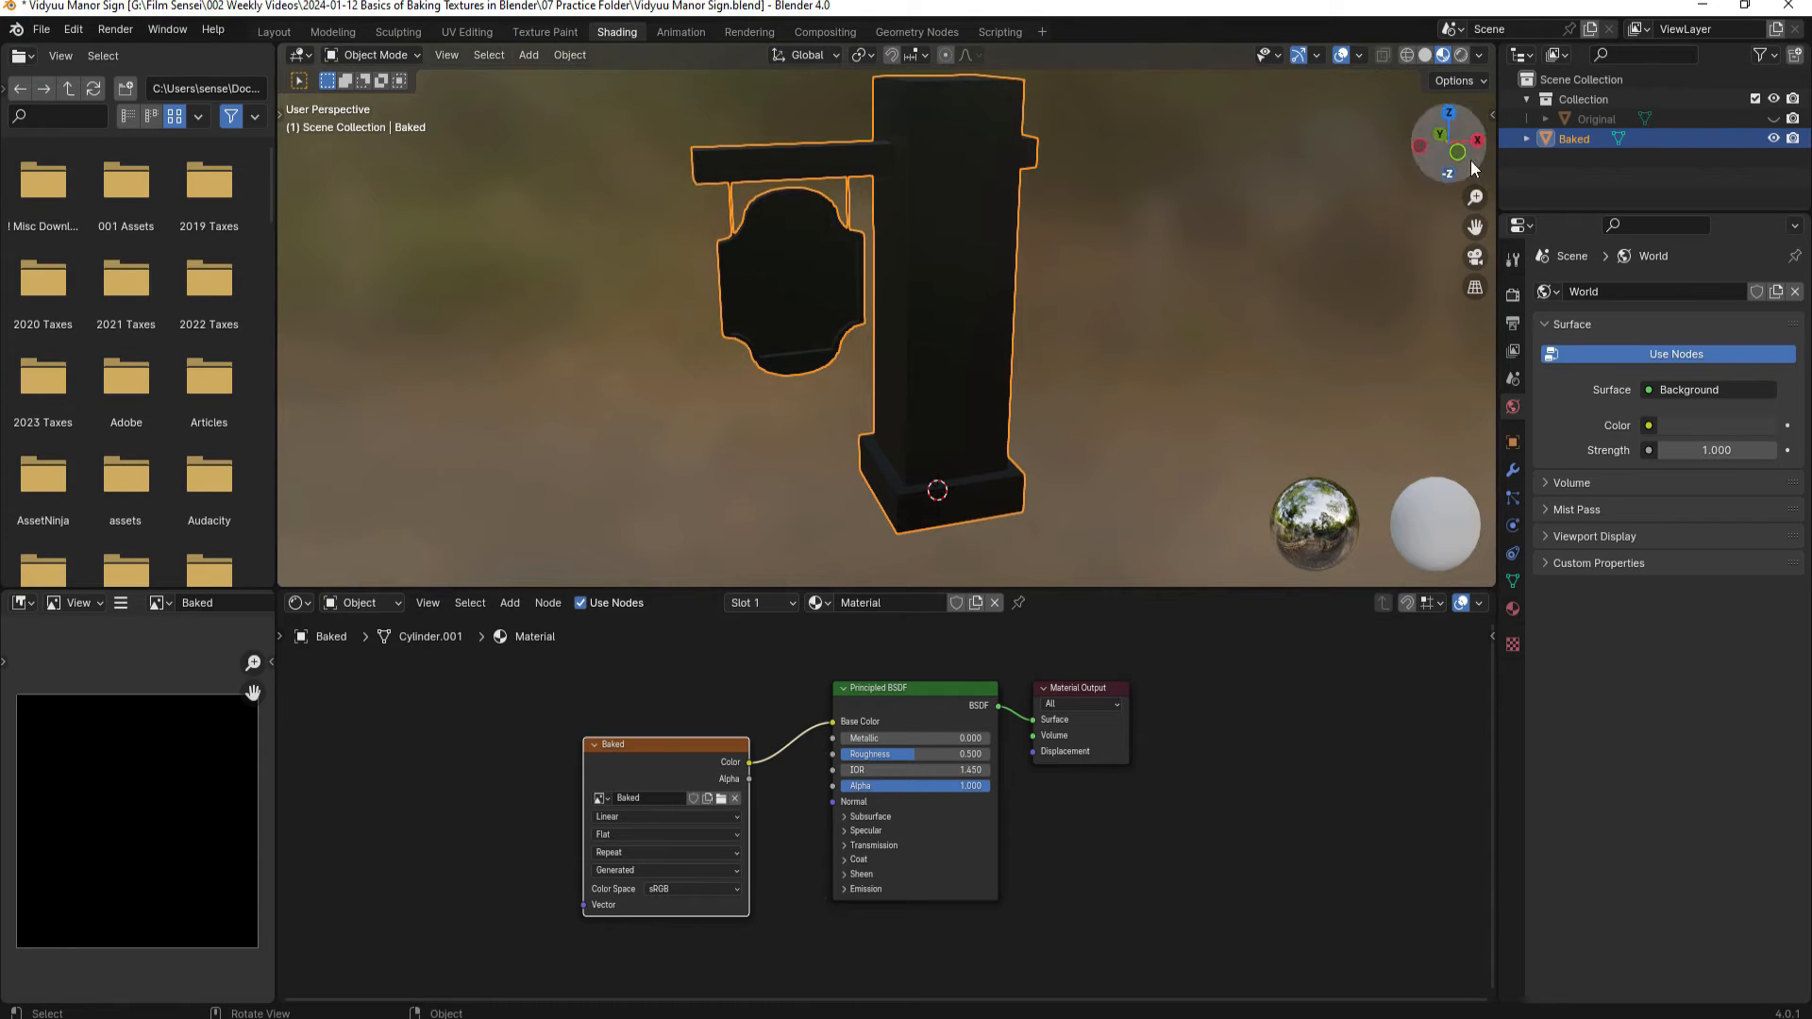
- Show Original again and set the render engine to Cycles in Render Properties
click(1774, 120)
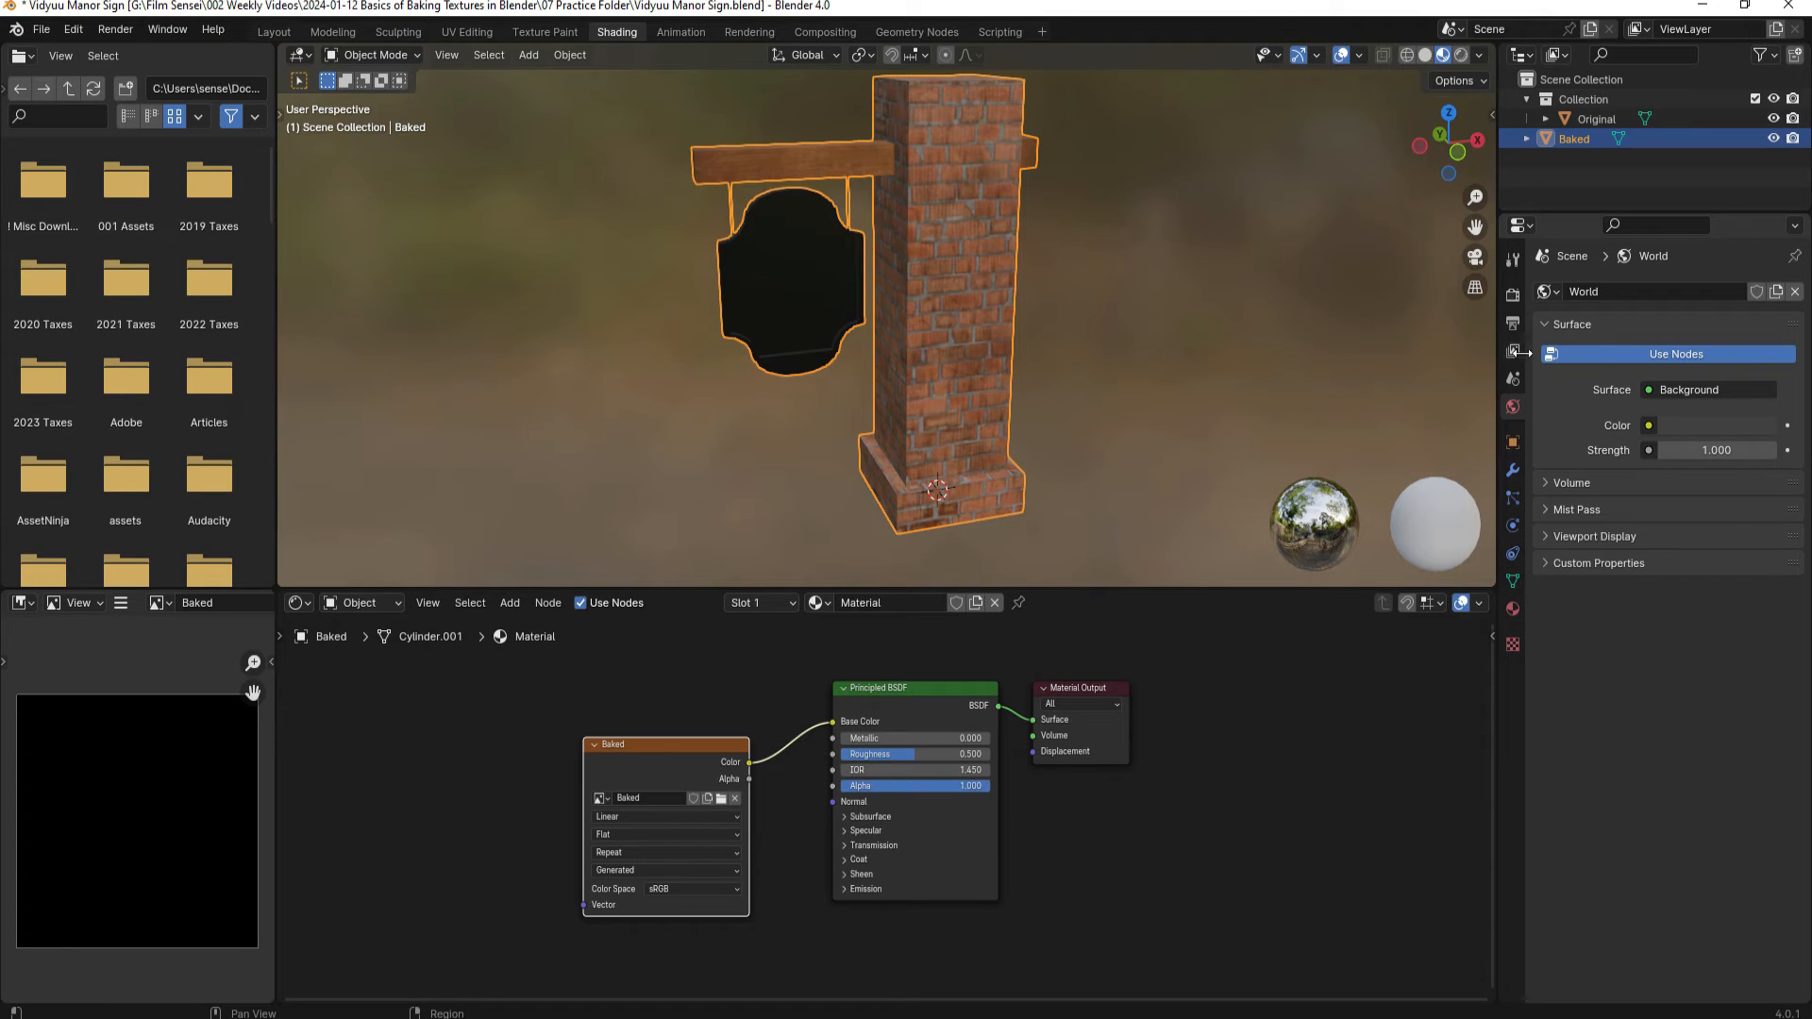
click(1511, 295)
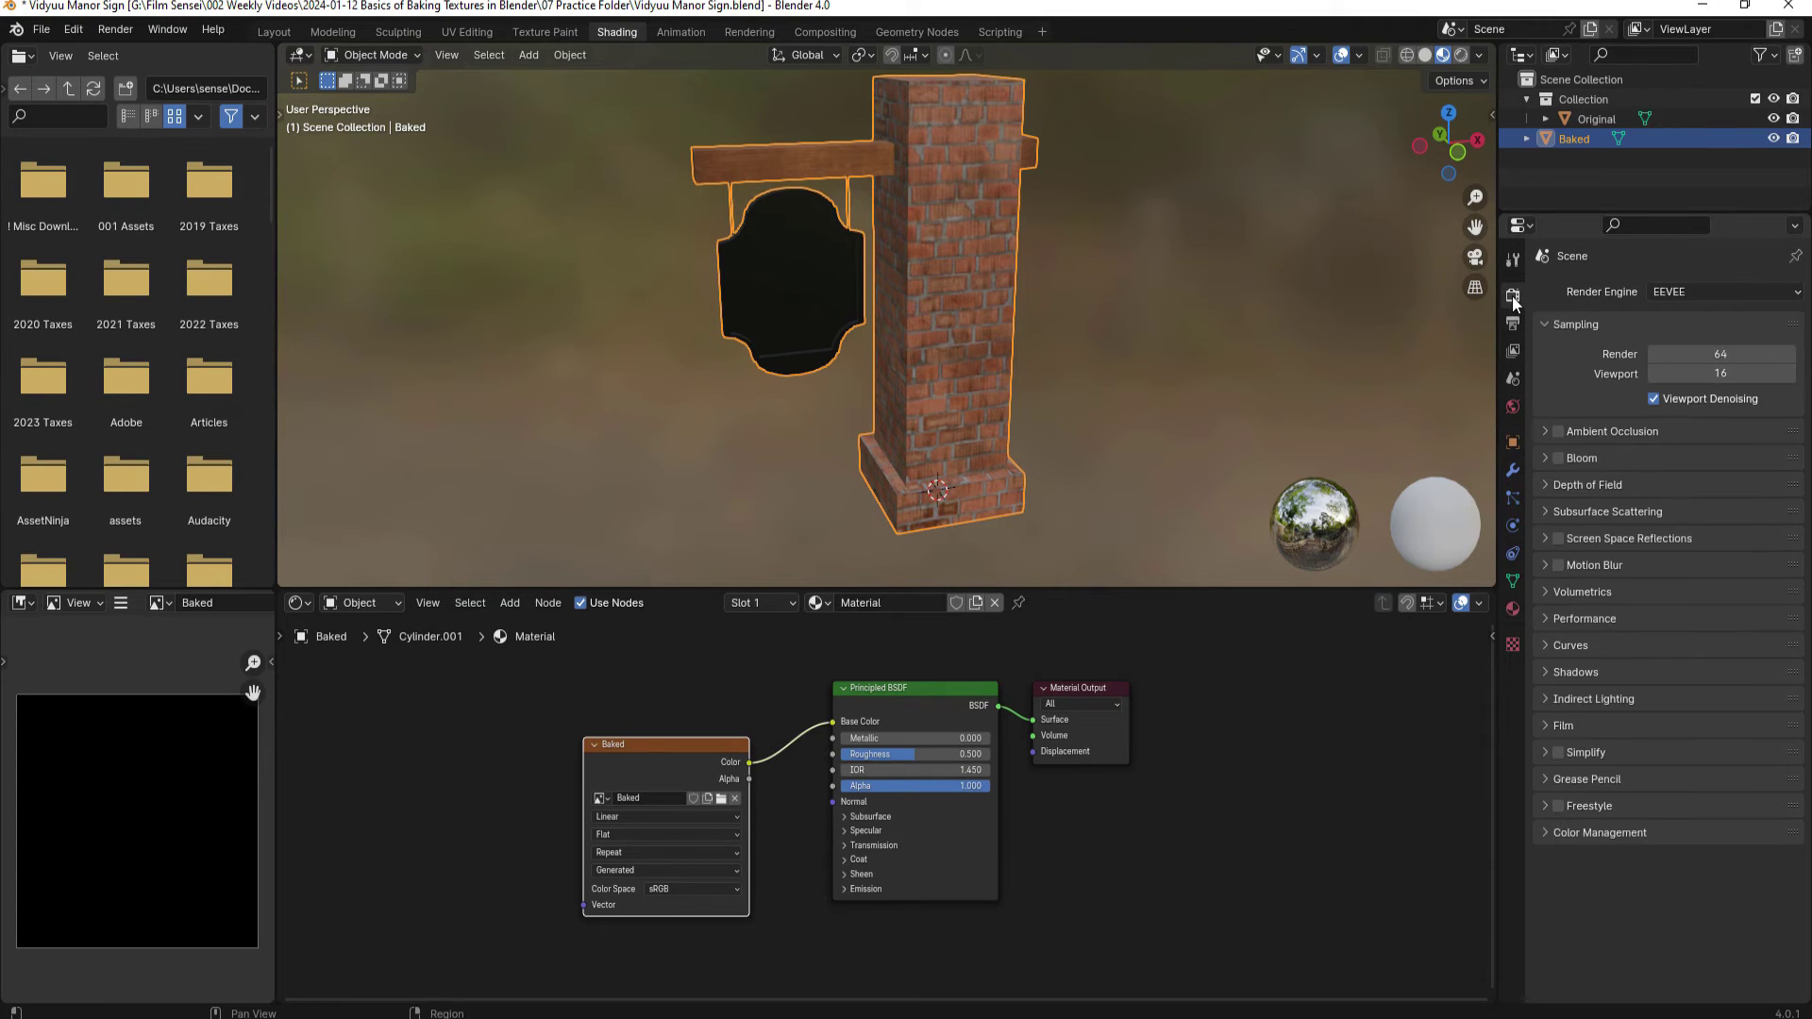
click(1683, 292)
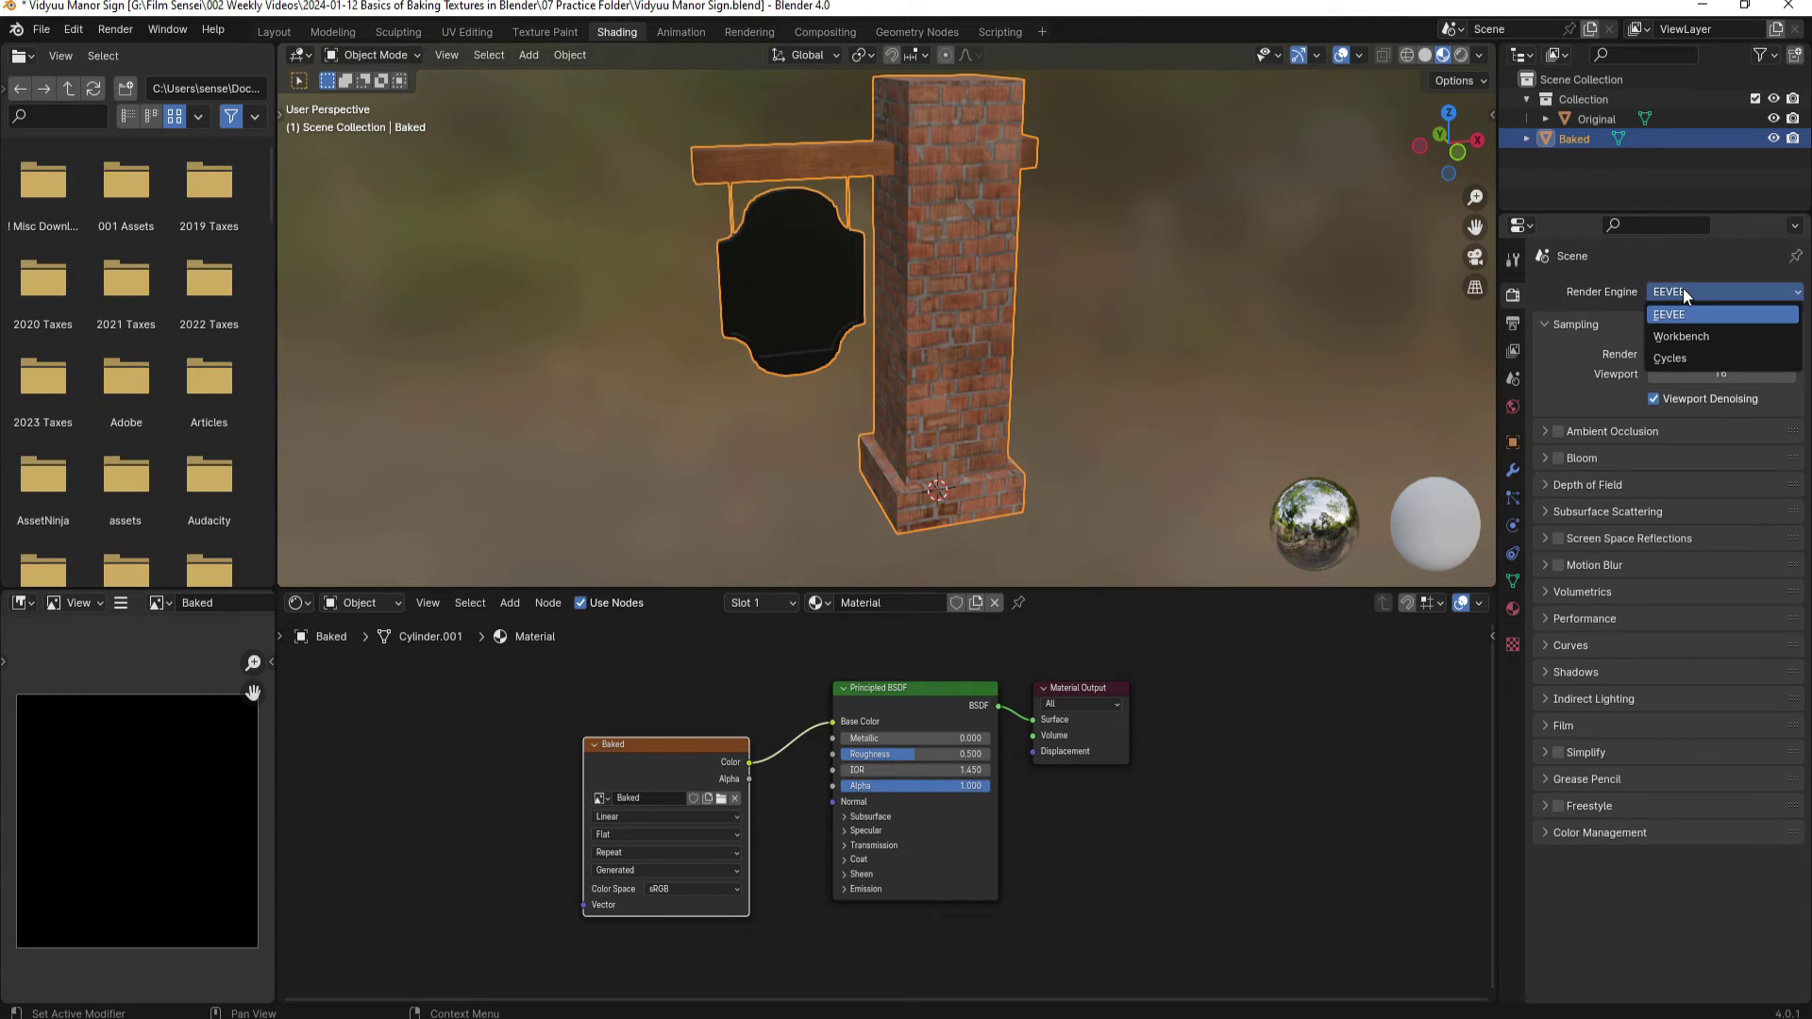
click(1674, 359)
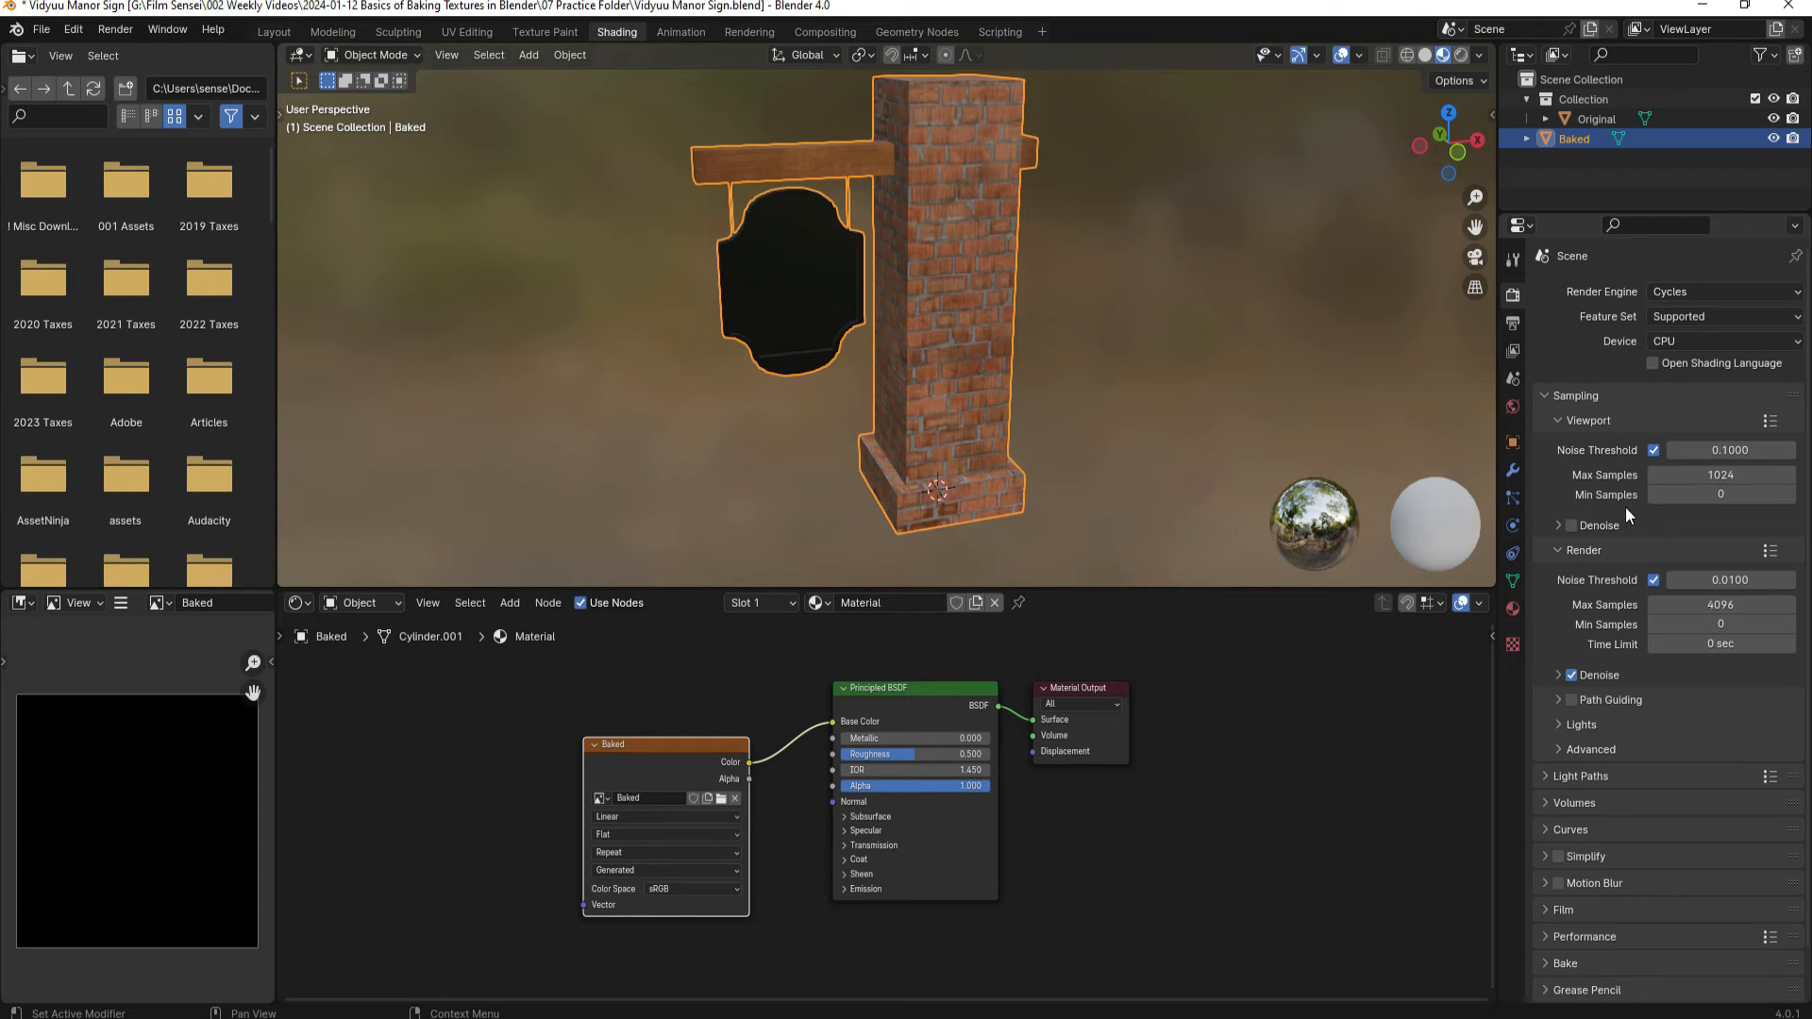
scroll(1625, 480, down, 1)
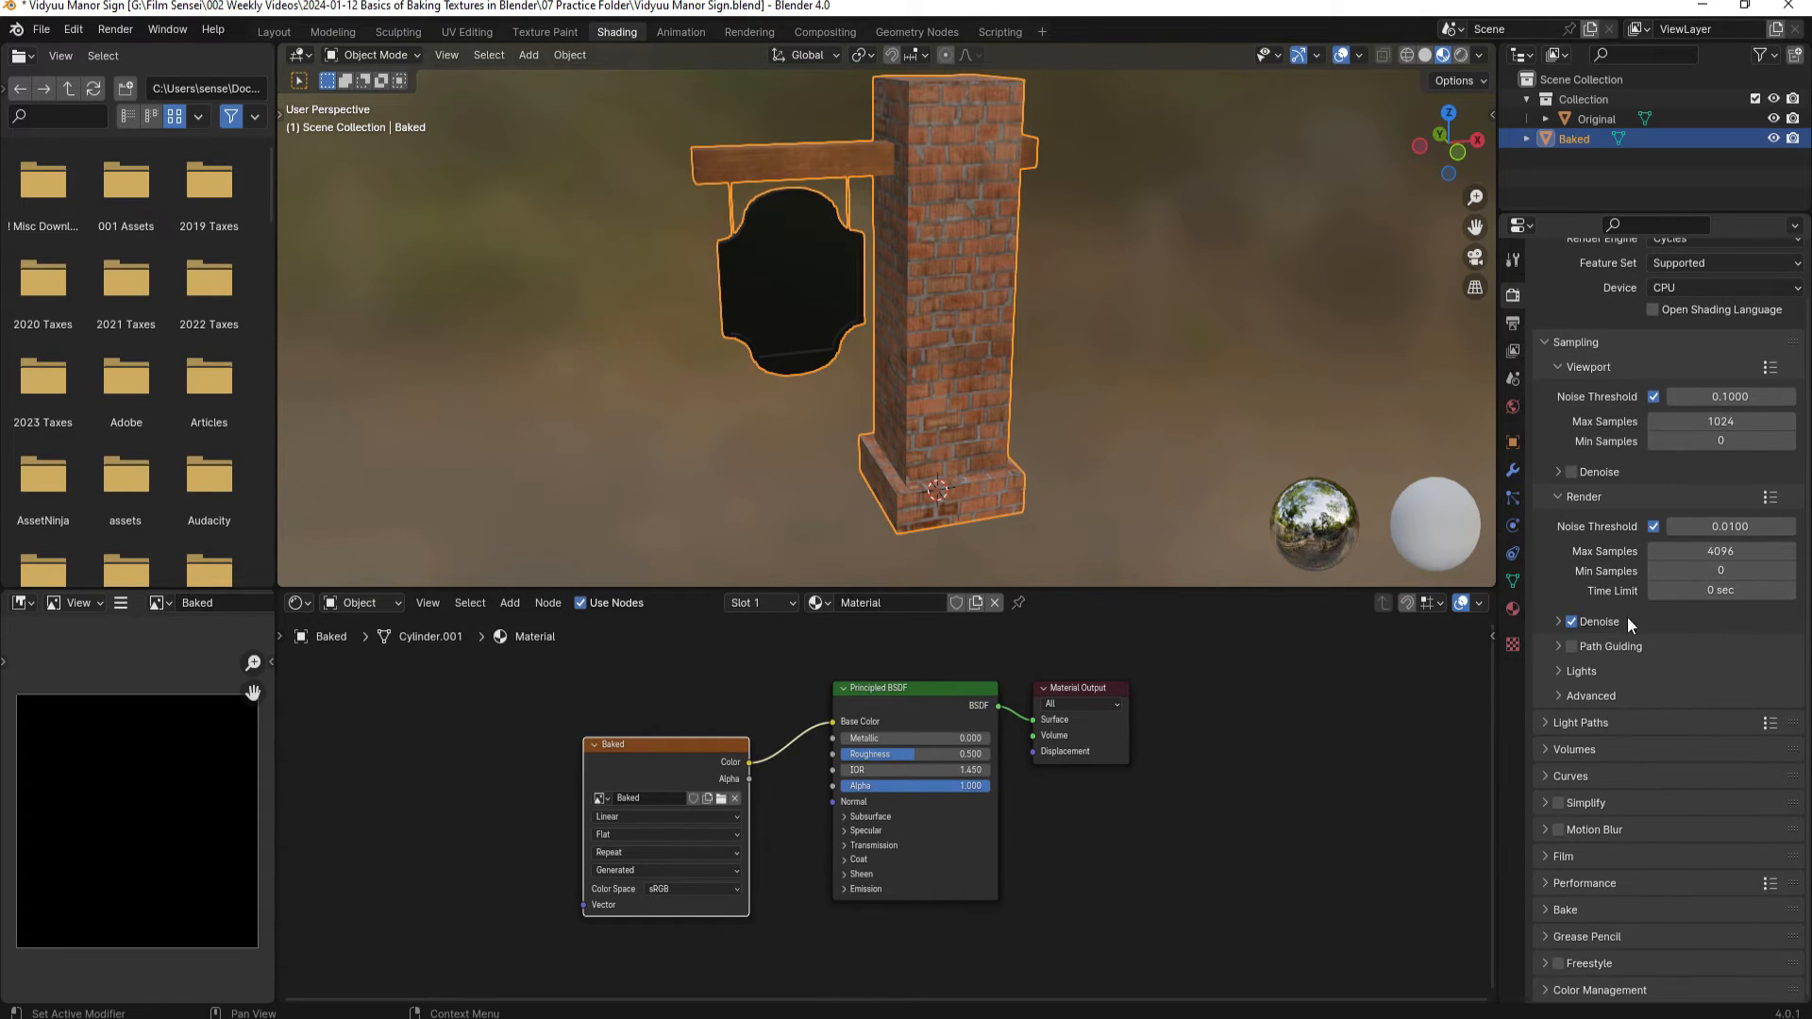
- Set Bake Type to Diffuse with Direct and Indirect contributions off, keeping only Color
click(1545, 910)
scroll(1628, 692, down, 5)
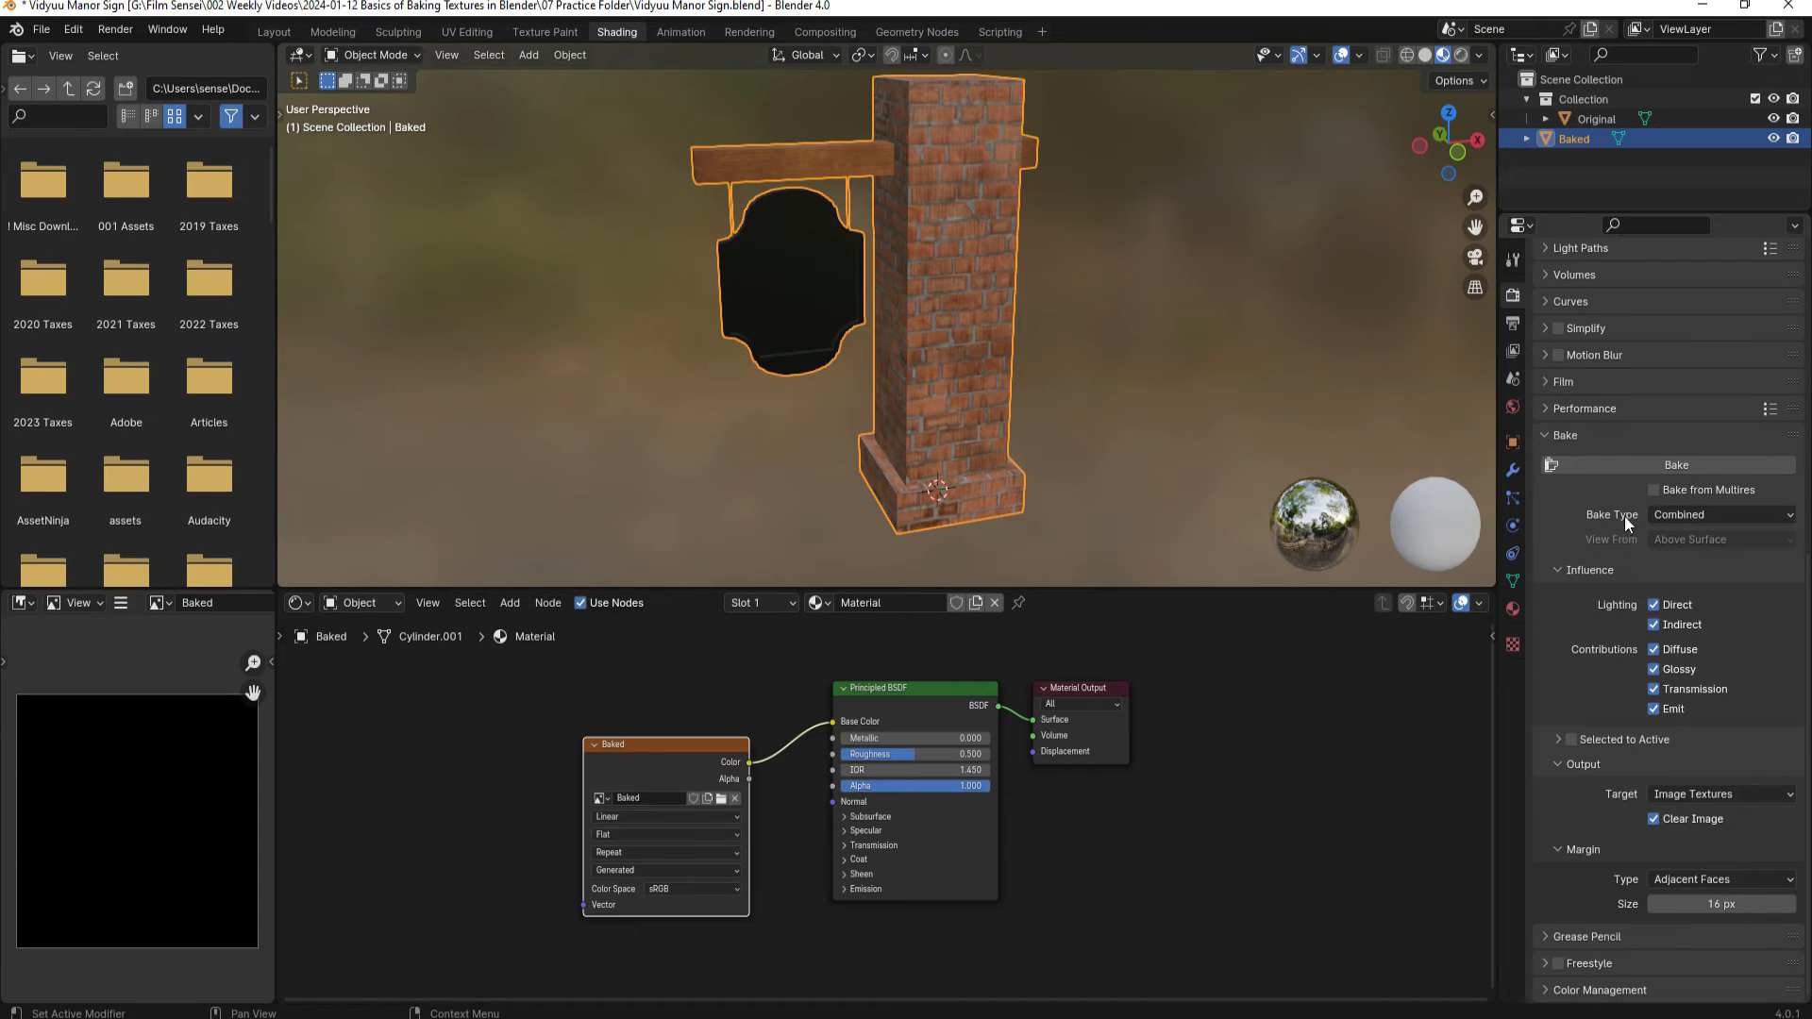
click(1678, 513)
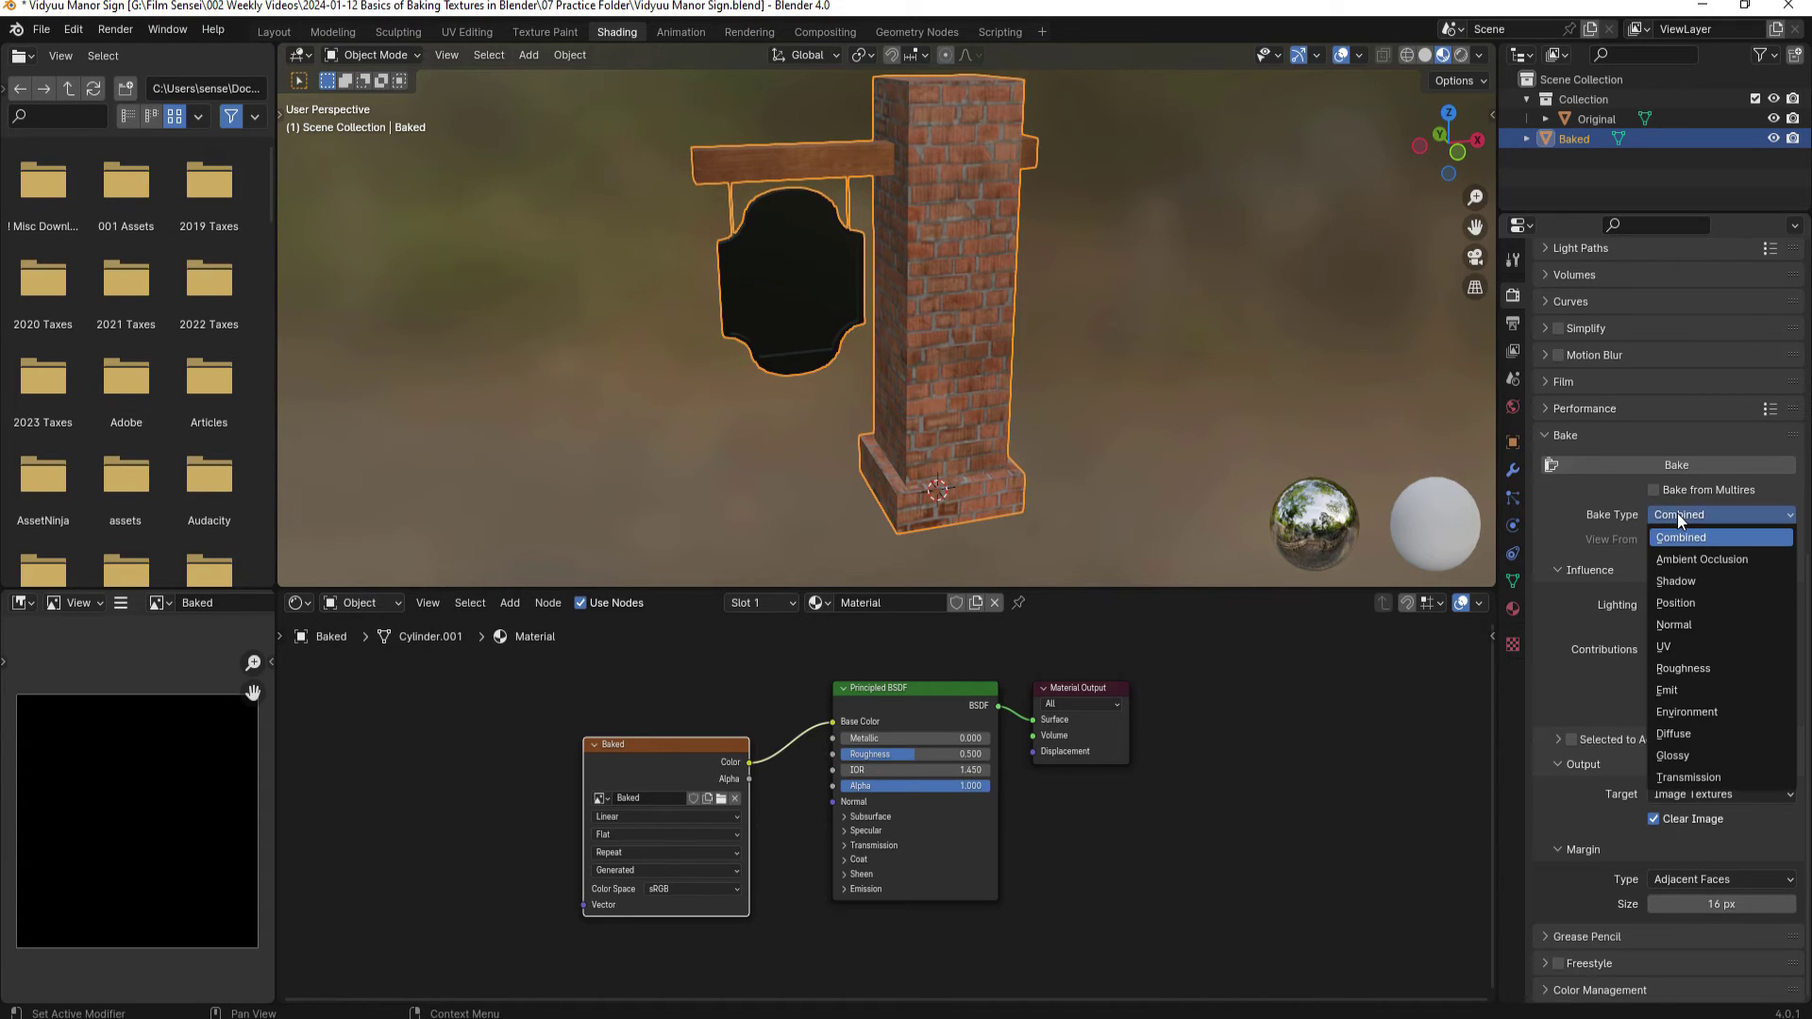
click(1675, 735)
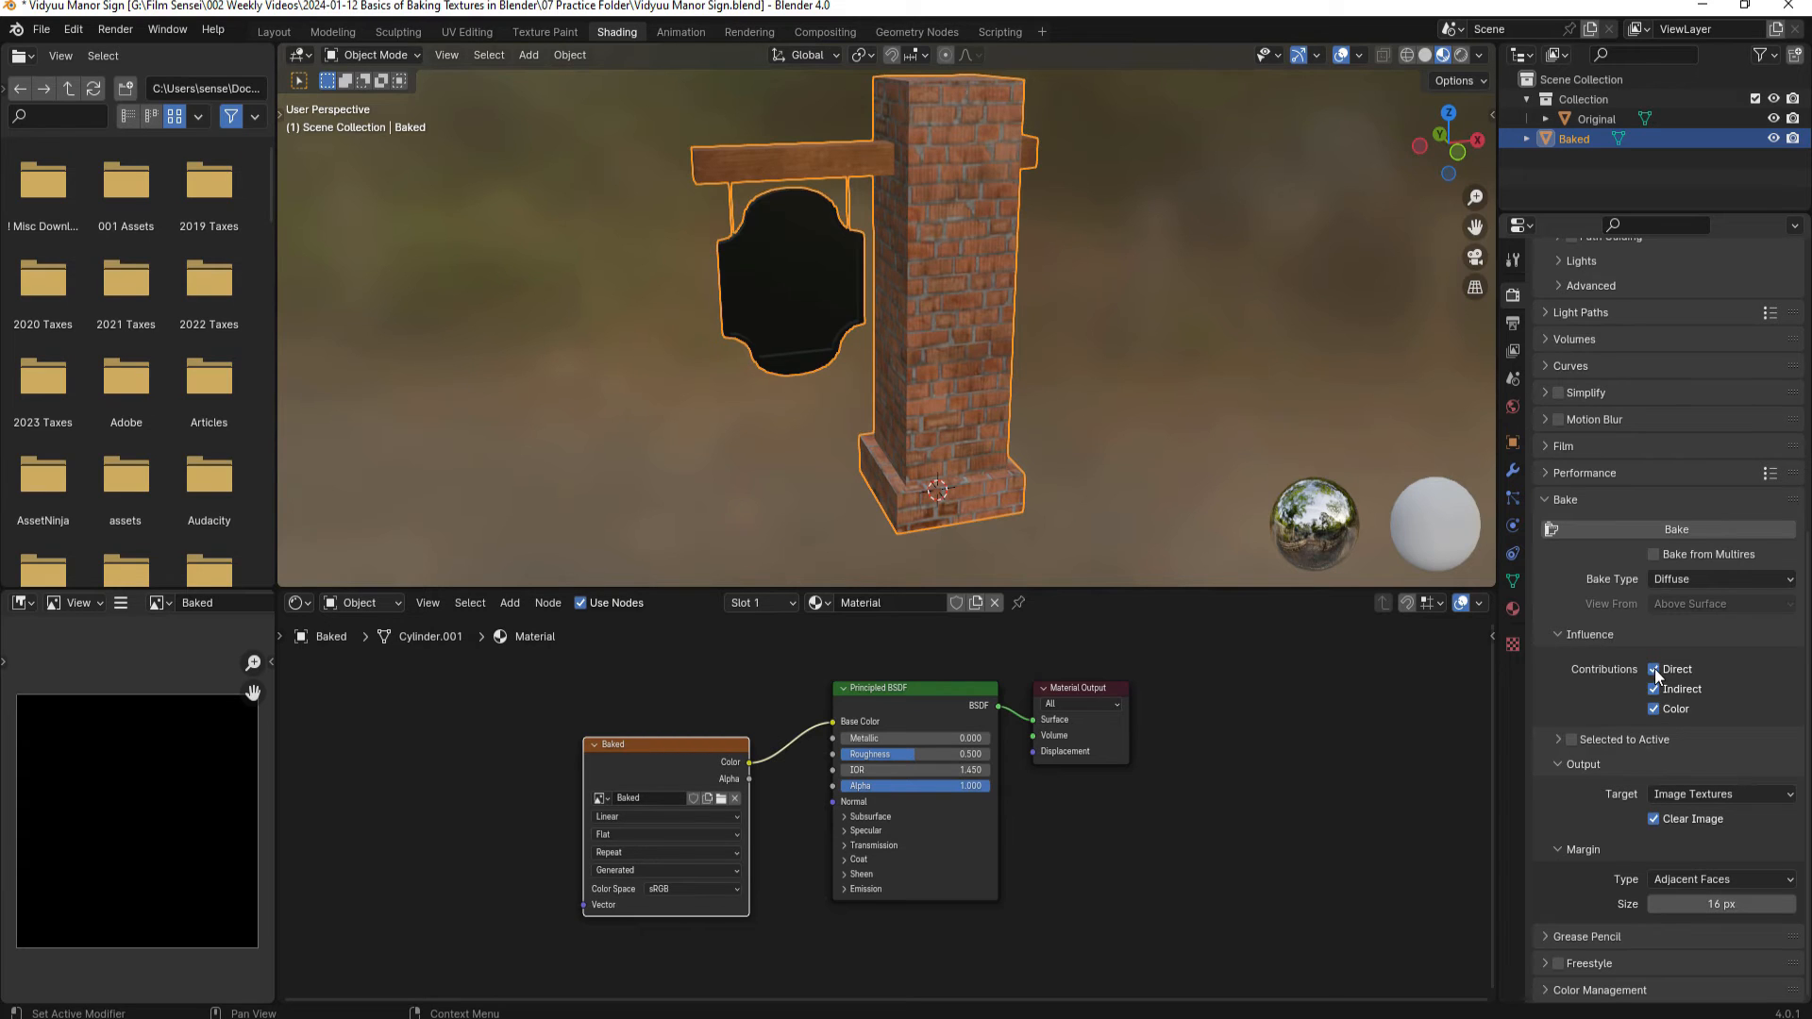
drag(1653, 668, 1654, 690)
- Select Original with Baked active and enable Selected to Active baking
click(1591, 118)
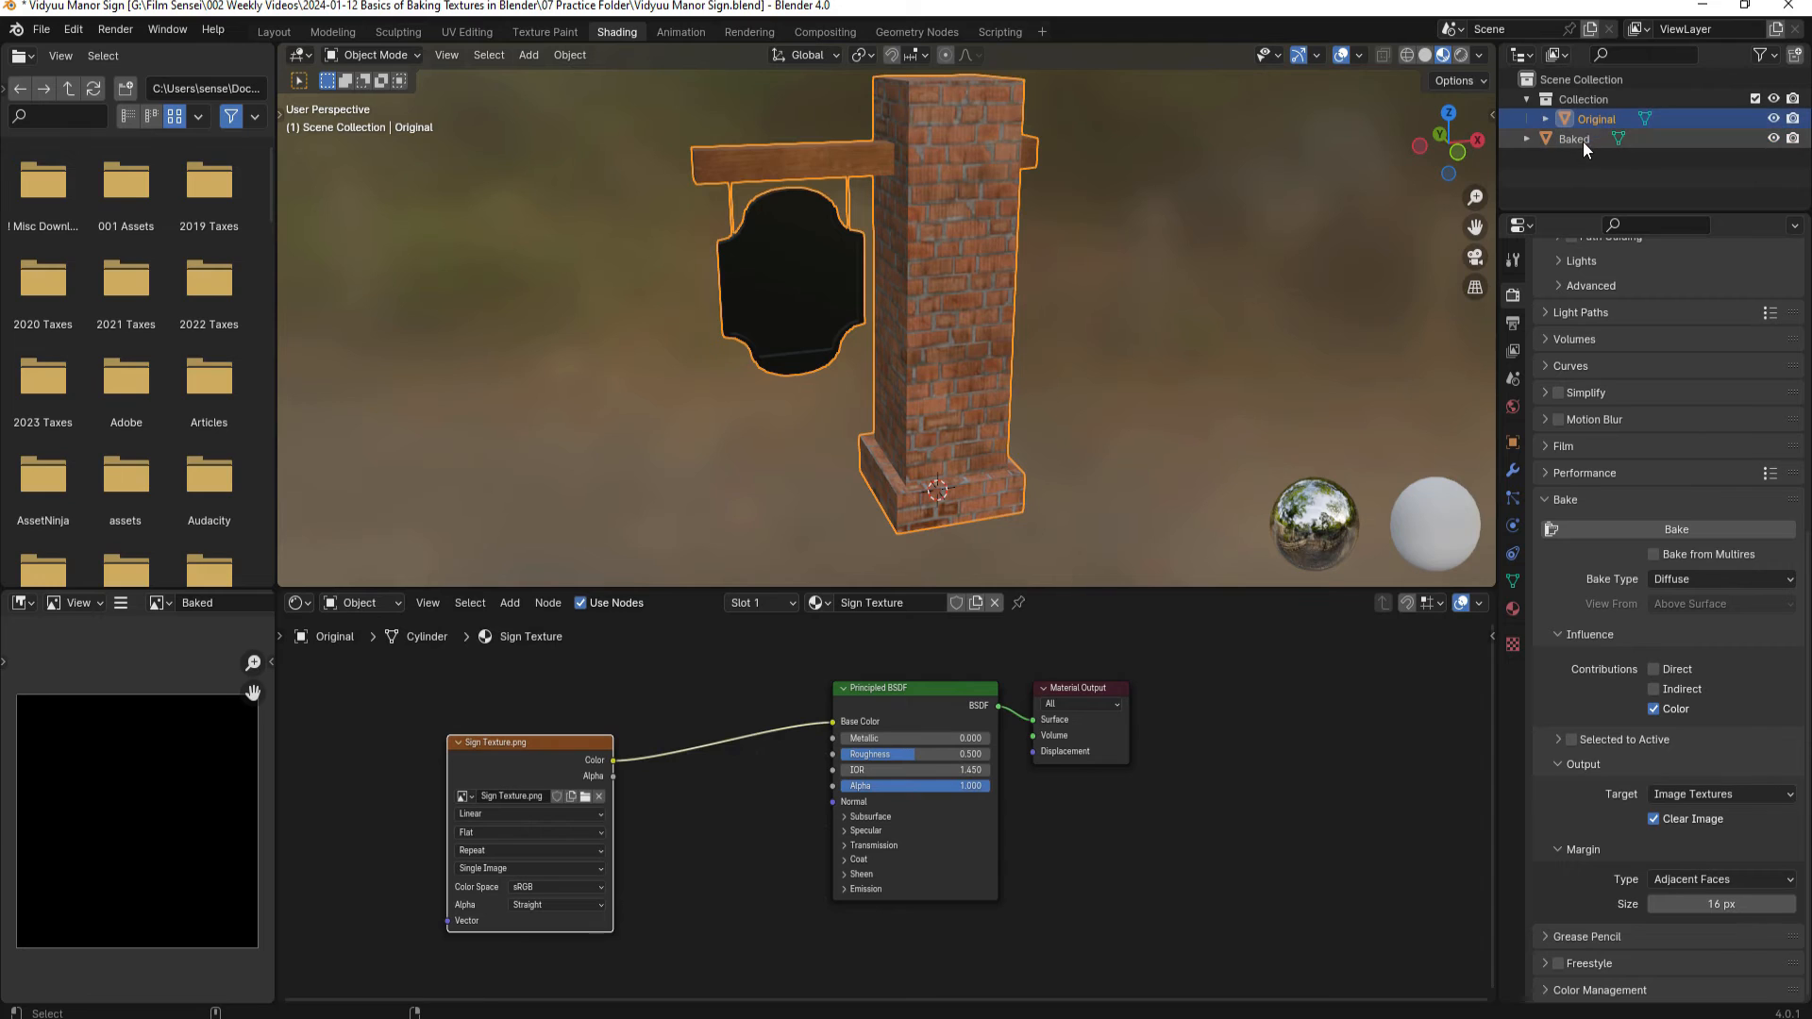
click(1582, 138)
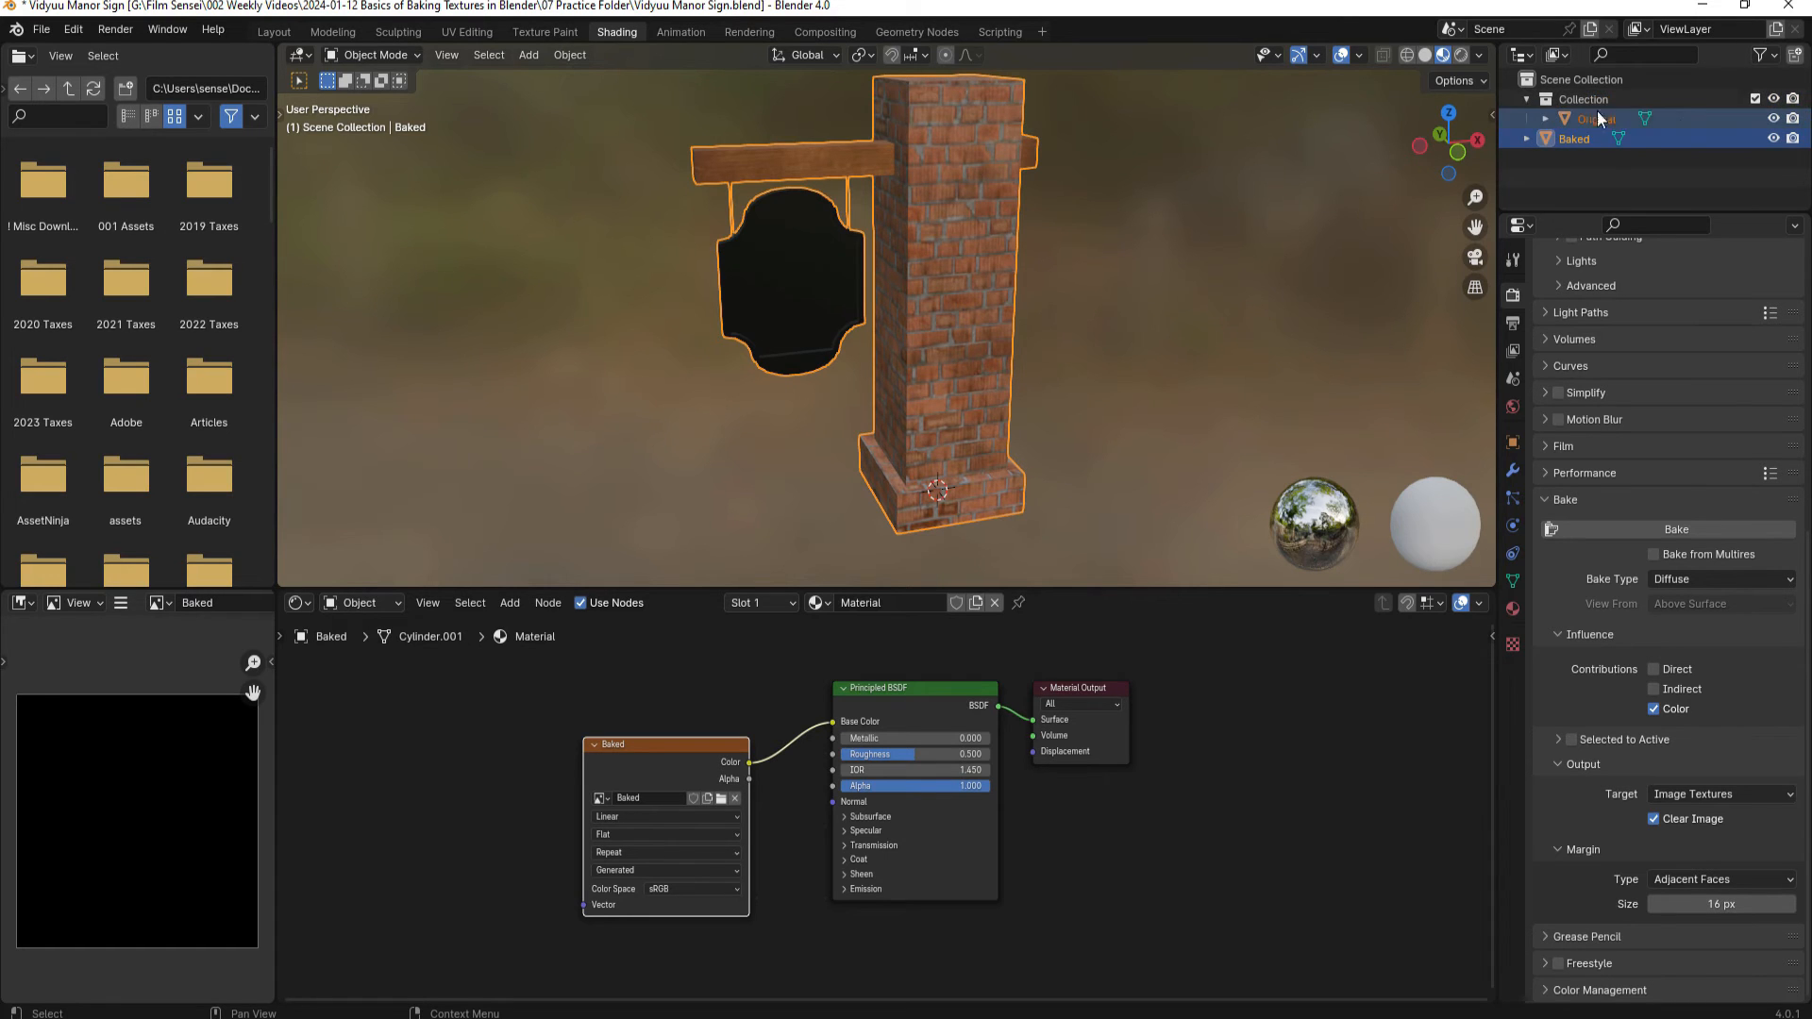
click(1569, 740)
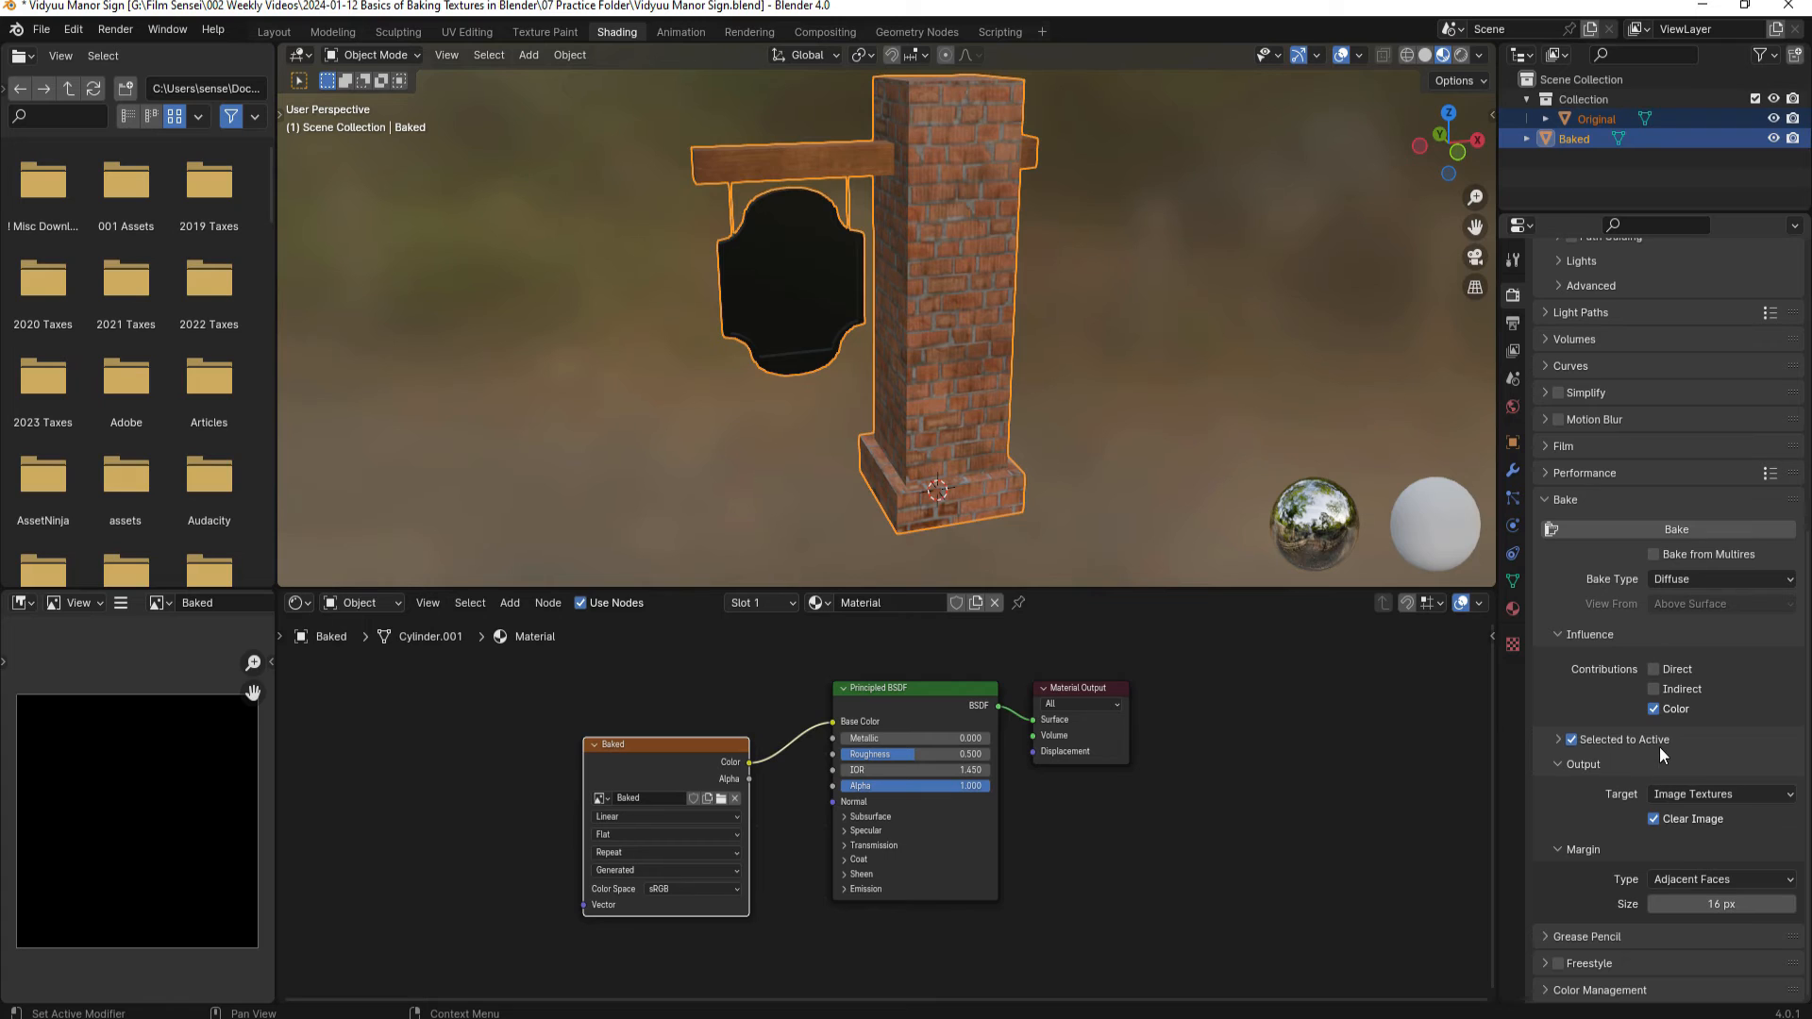
click(1576, 139)
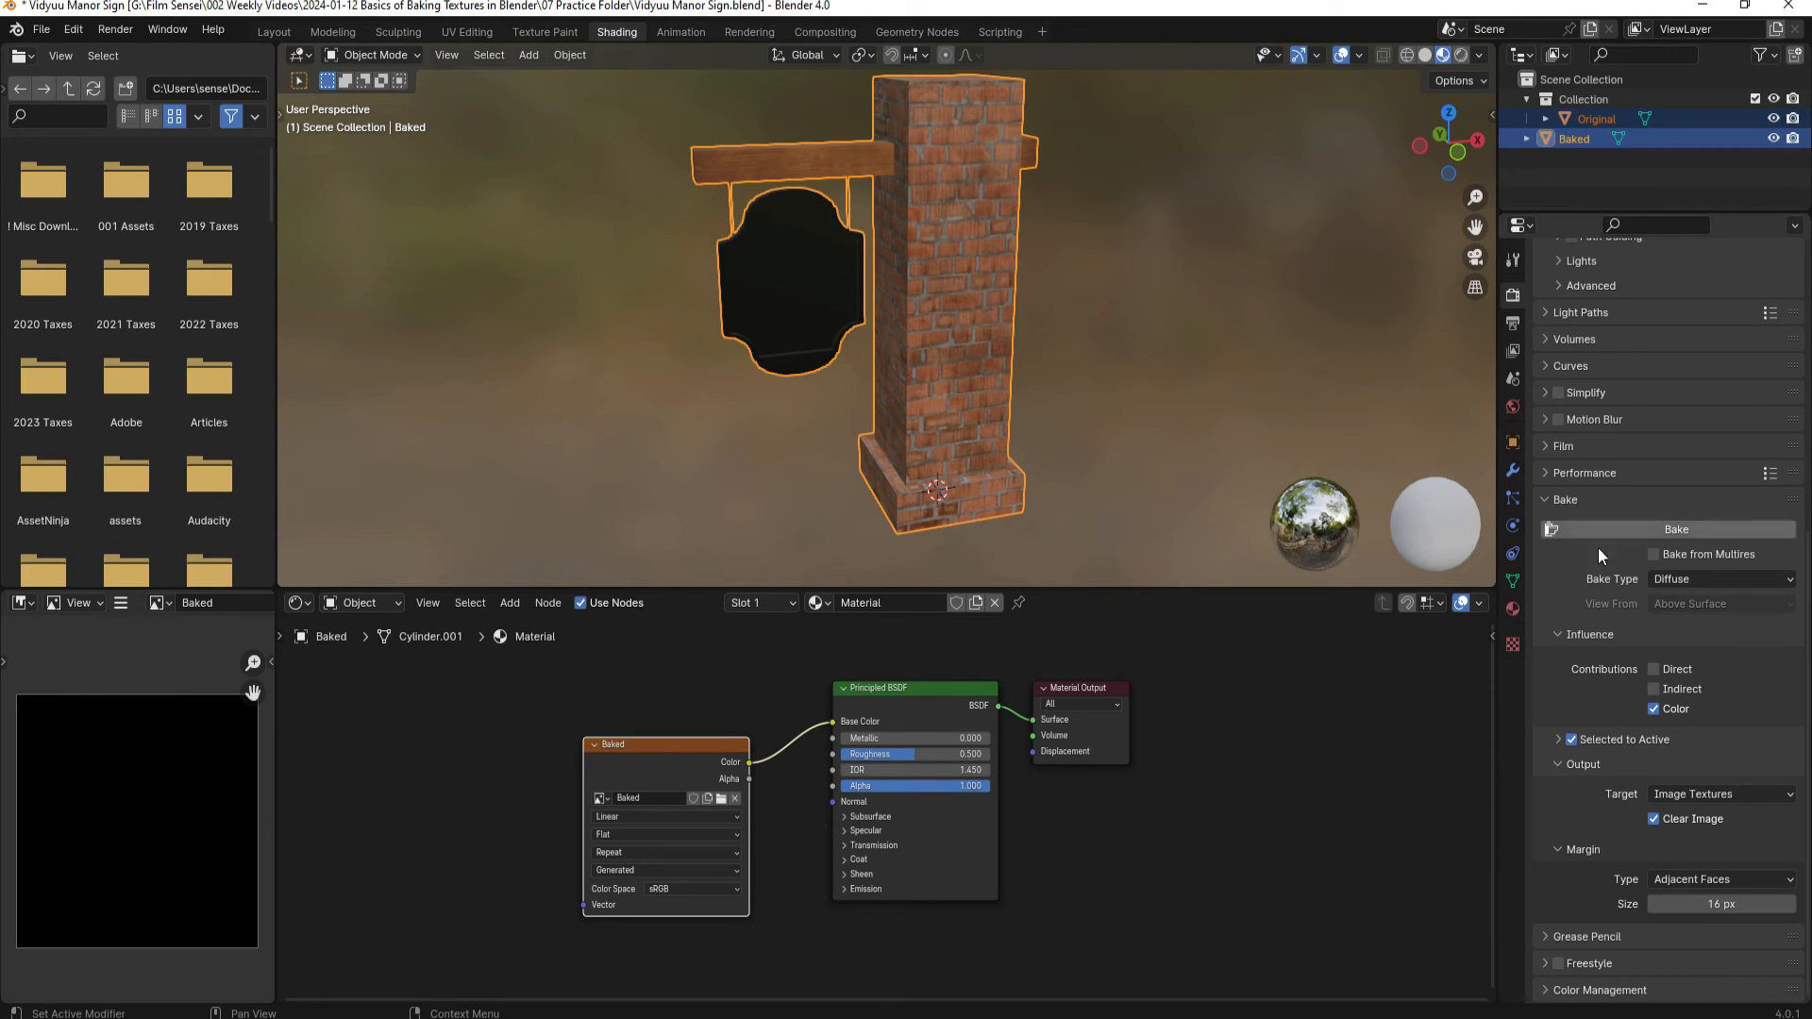
- Set the selected-to-active Extrusion to 0.01 m
click(1557, 741)
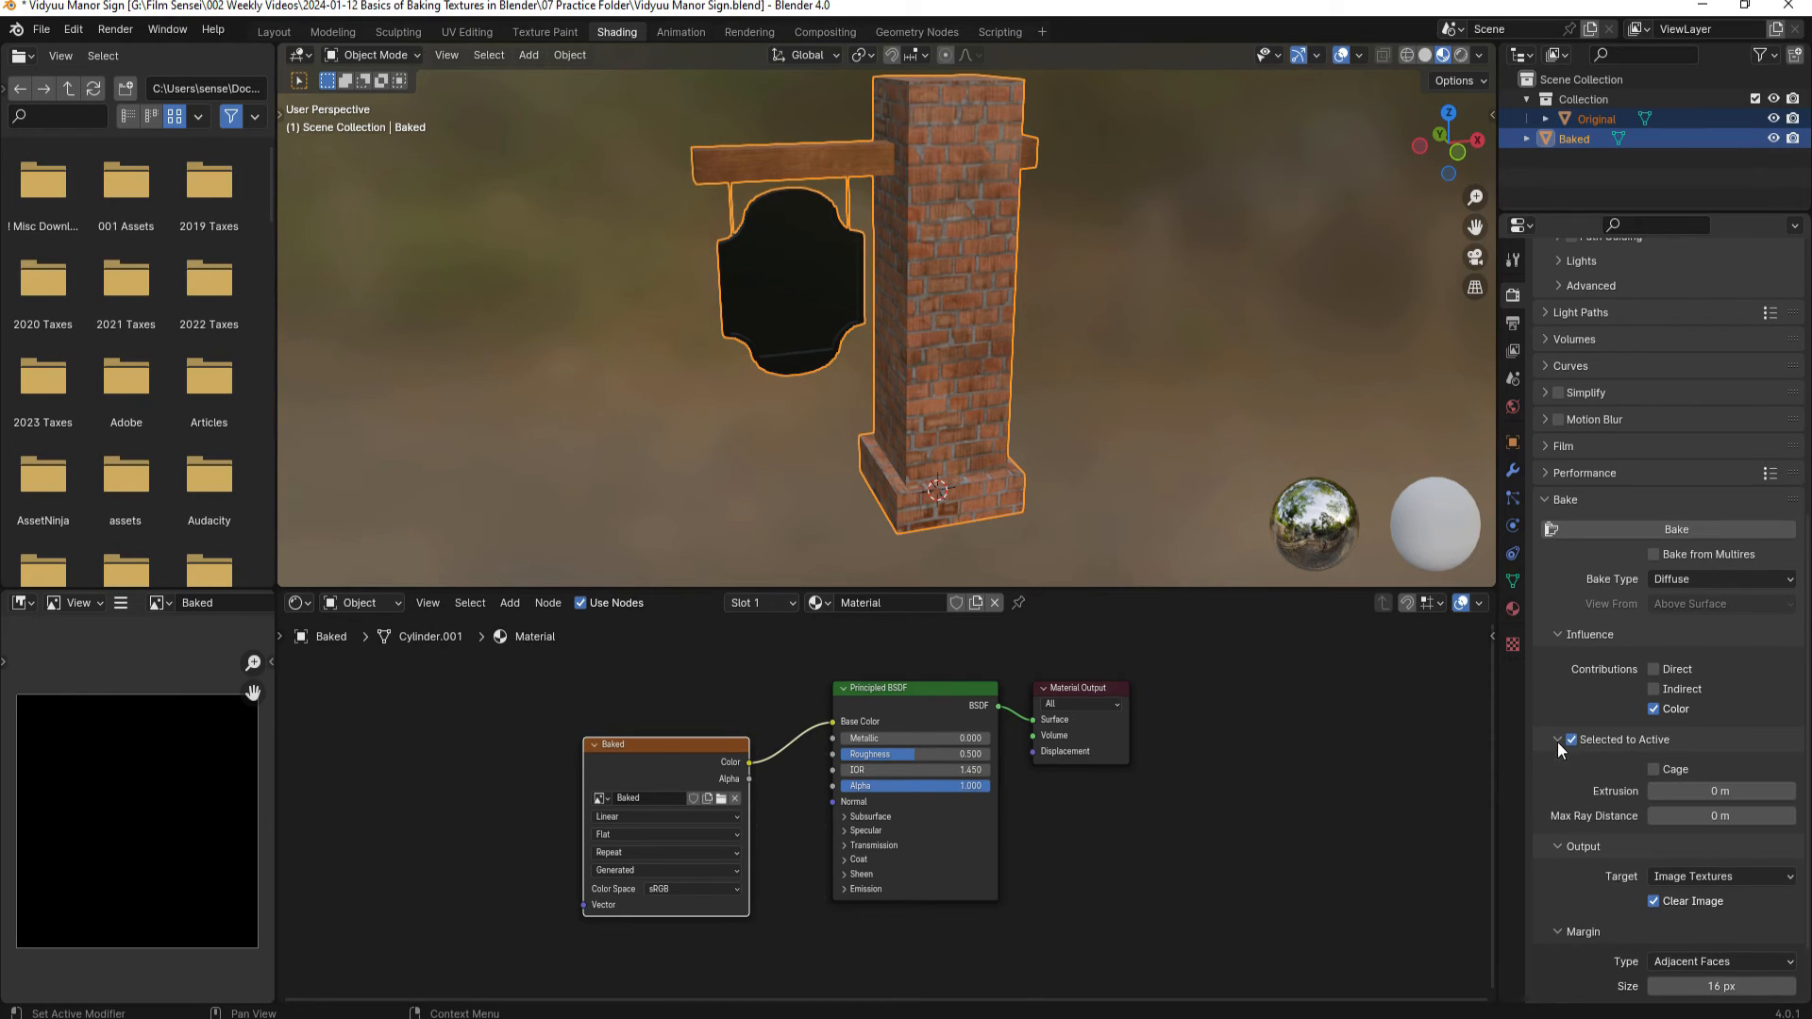
scroll(1639, 735, down, 2)
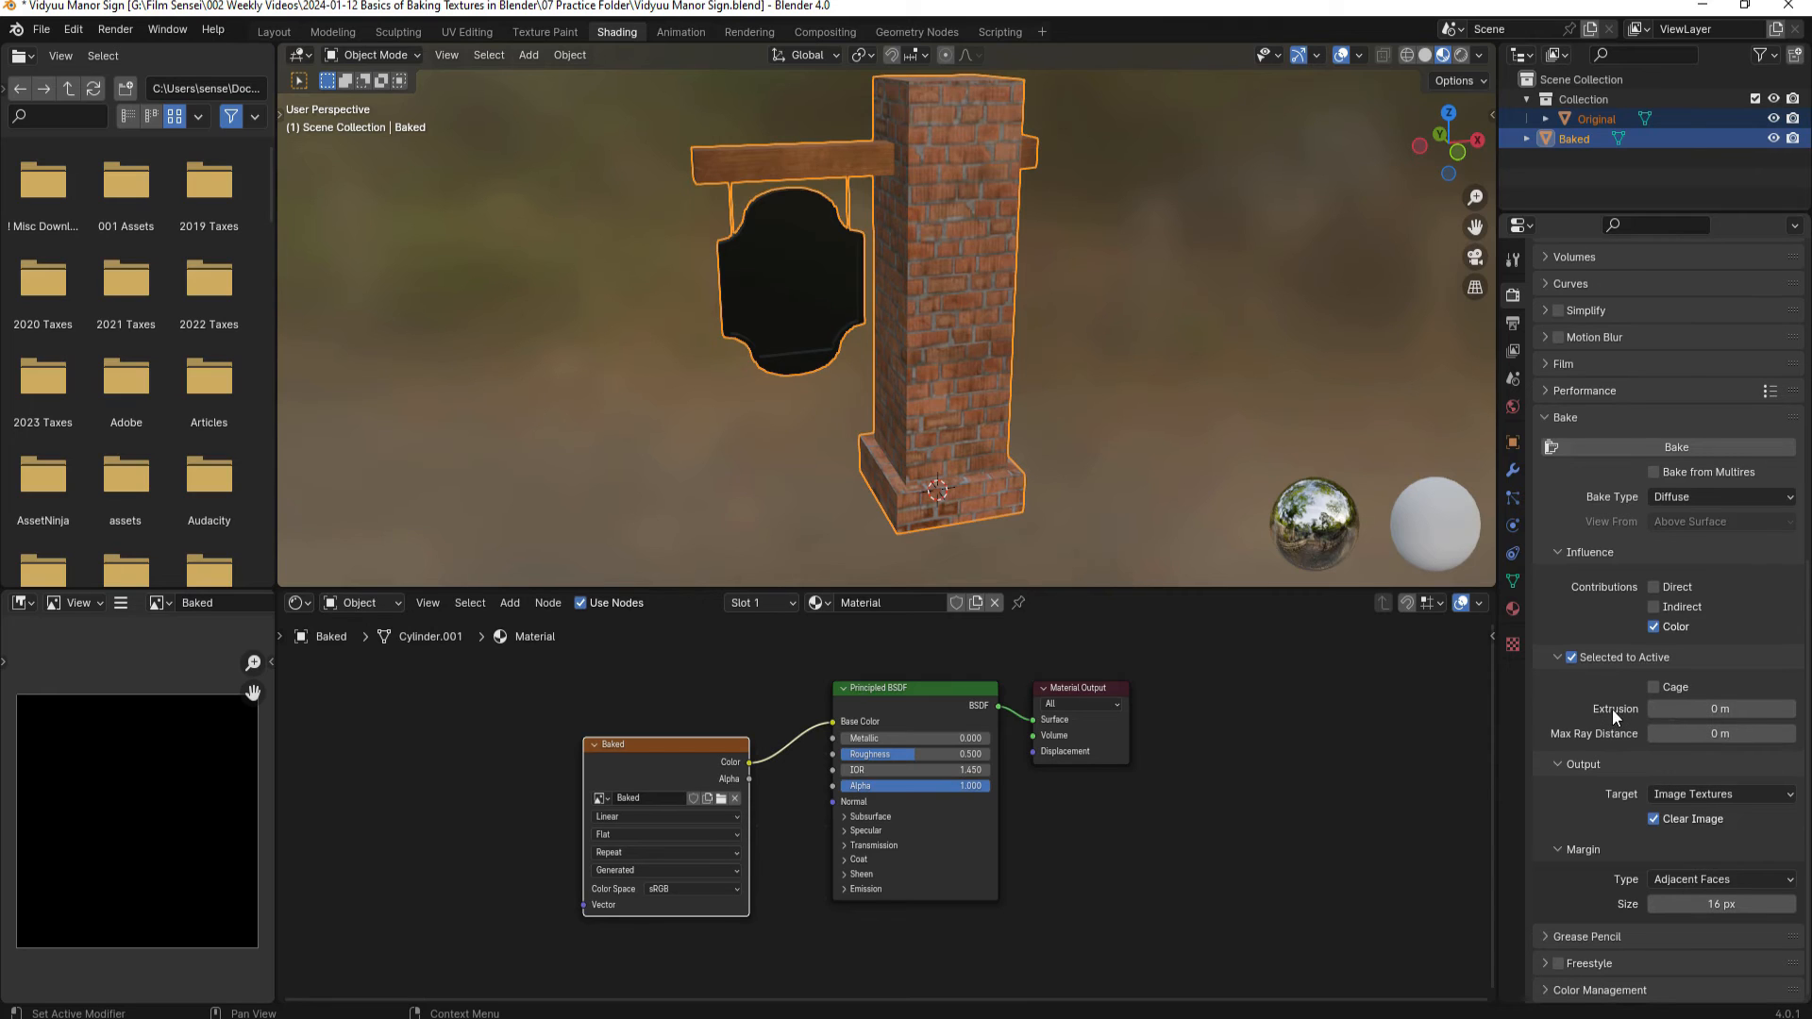
double_click(1720, 708)
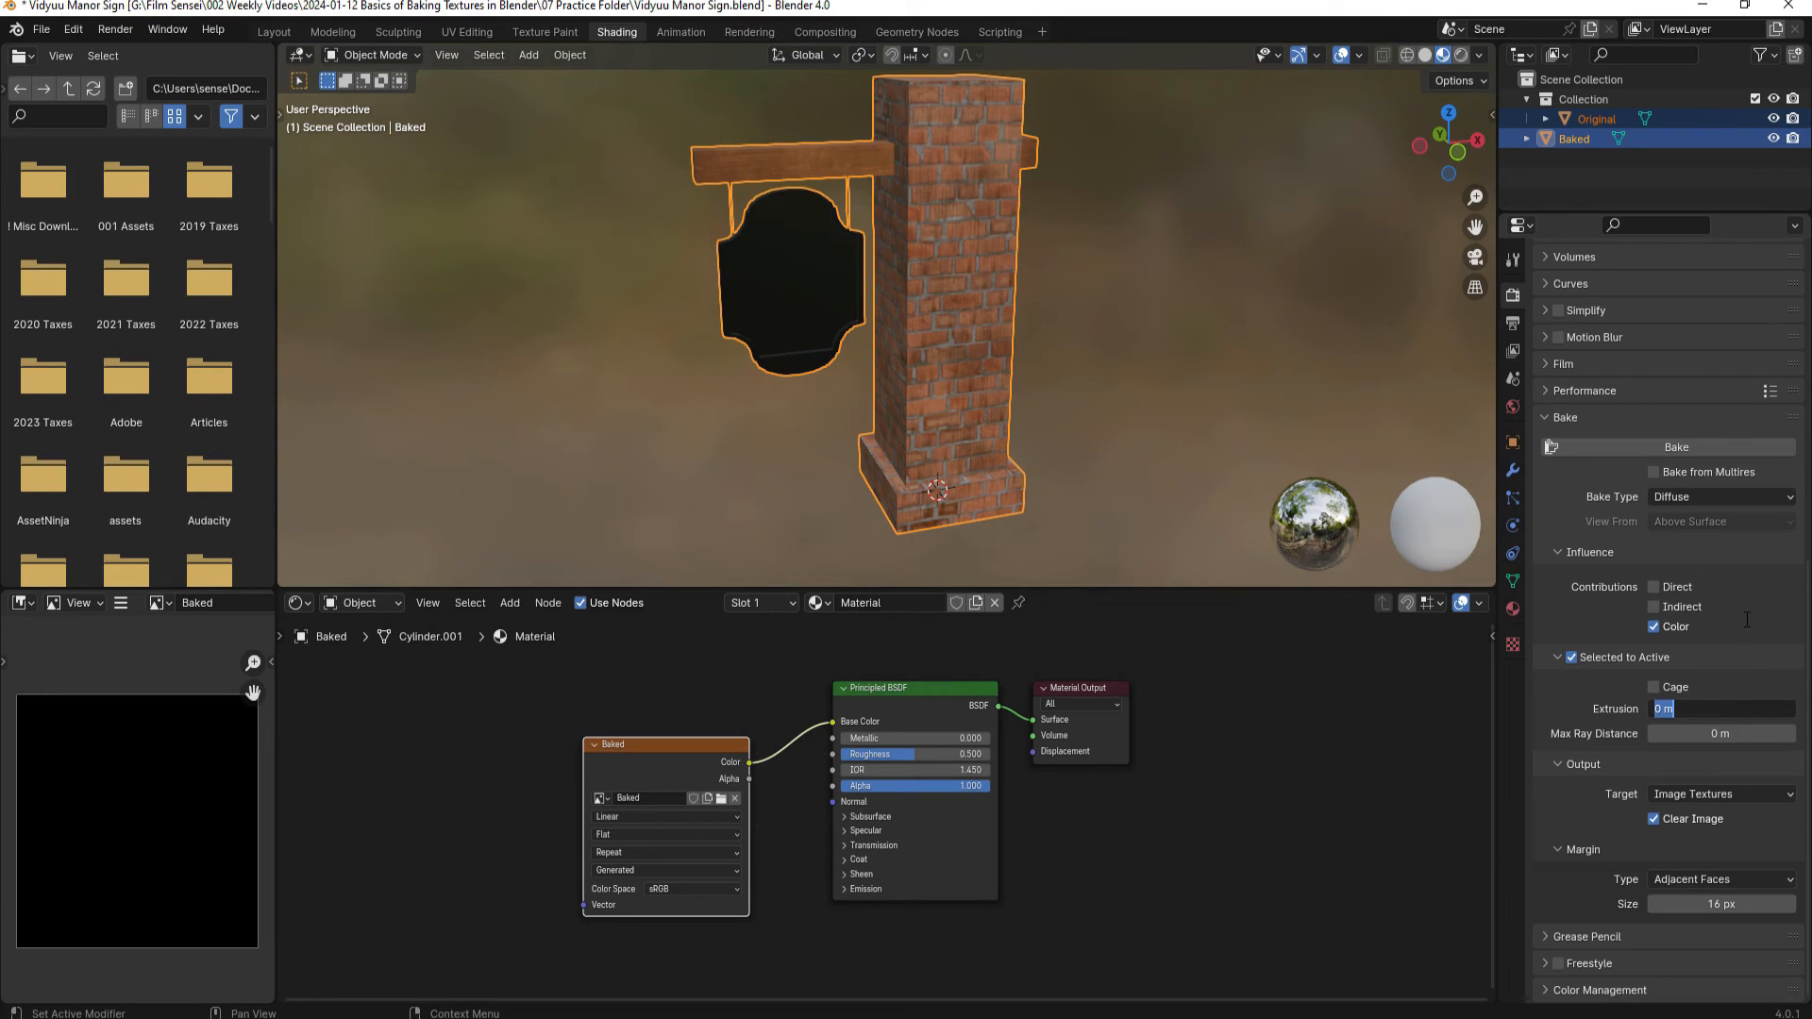
text(.01)
key(Return)
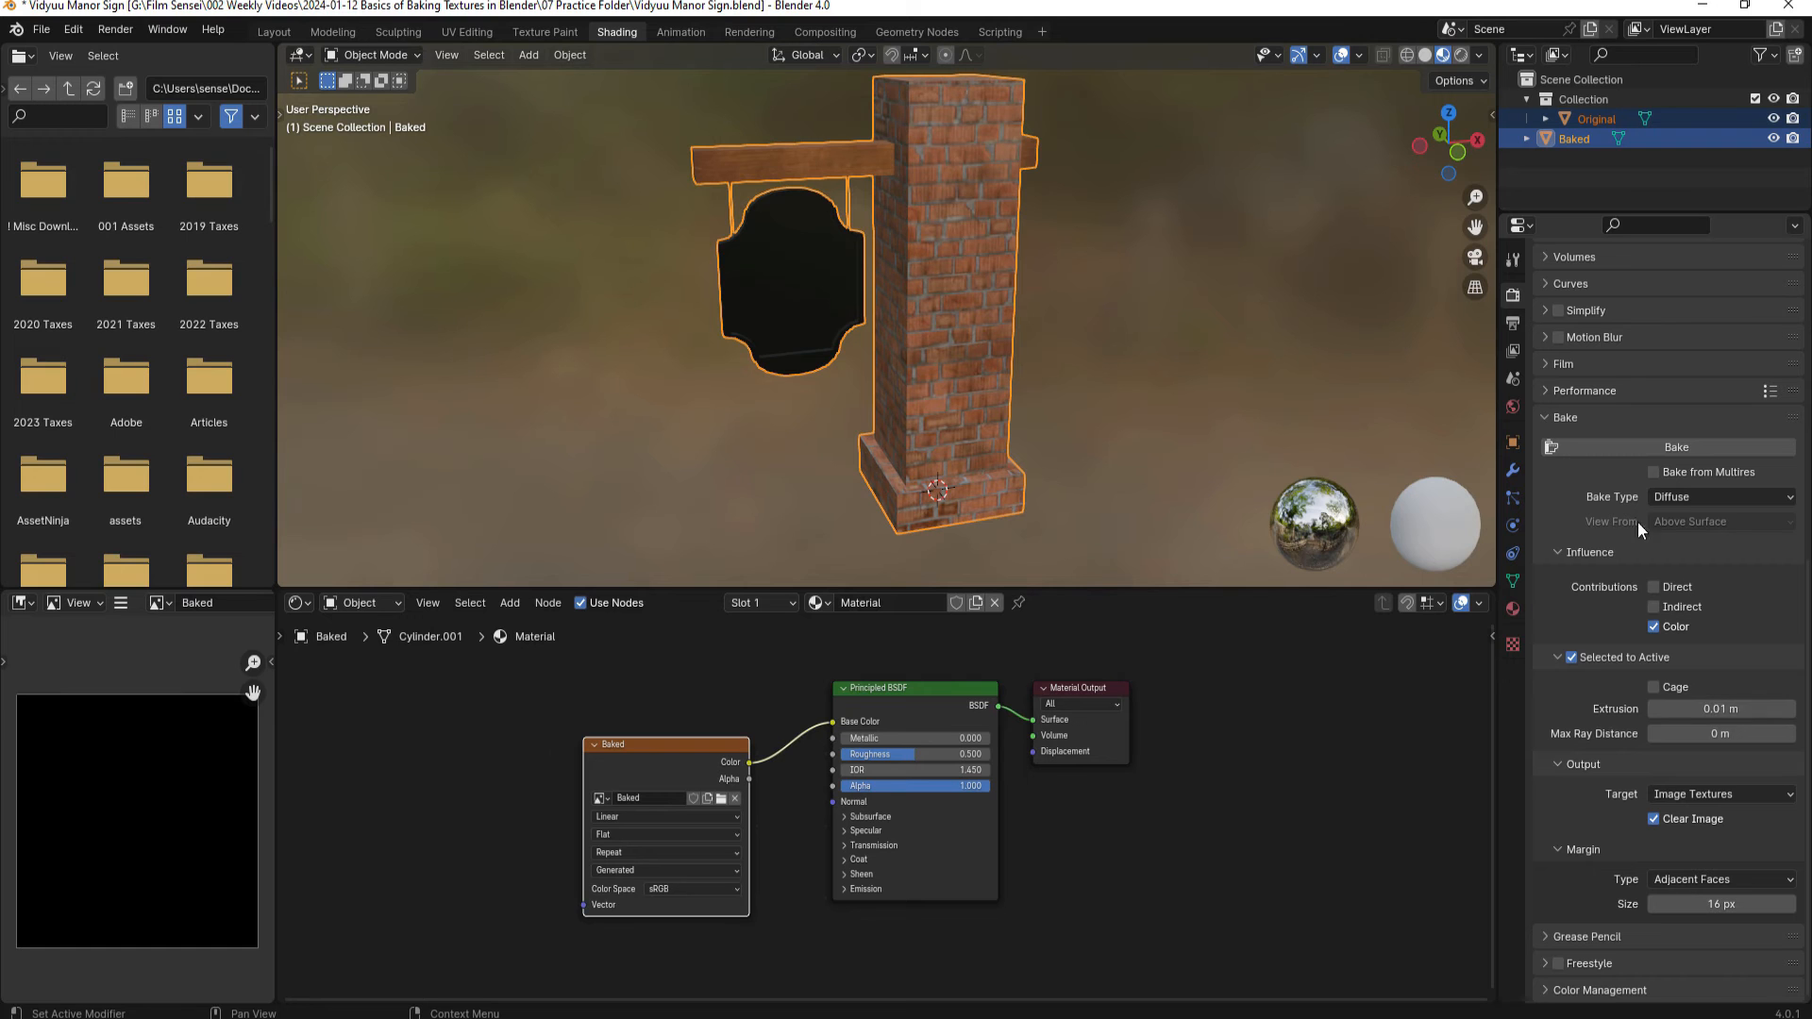
middle_drag(912, 267, 1011, 280)
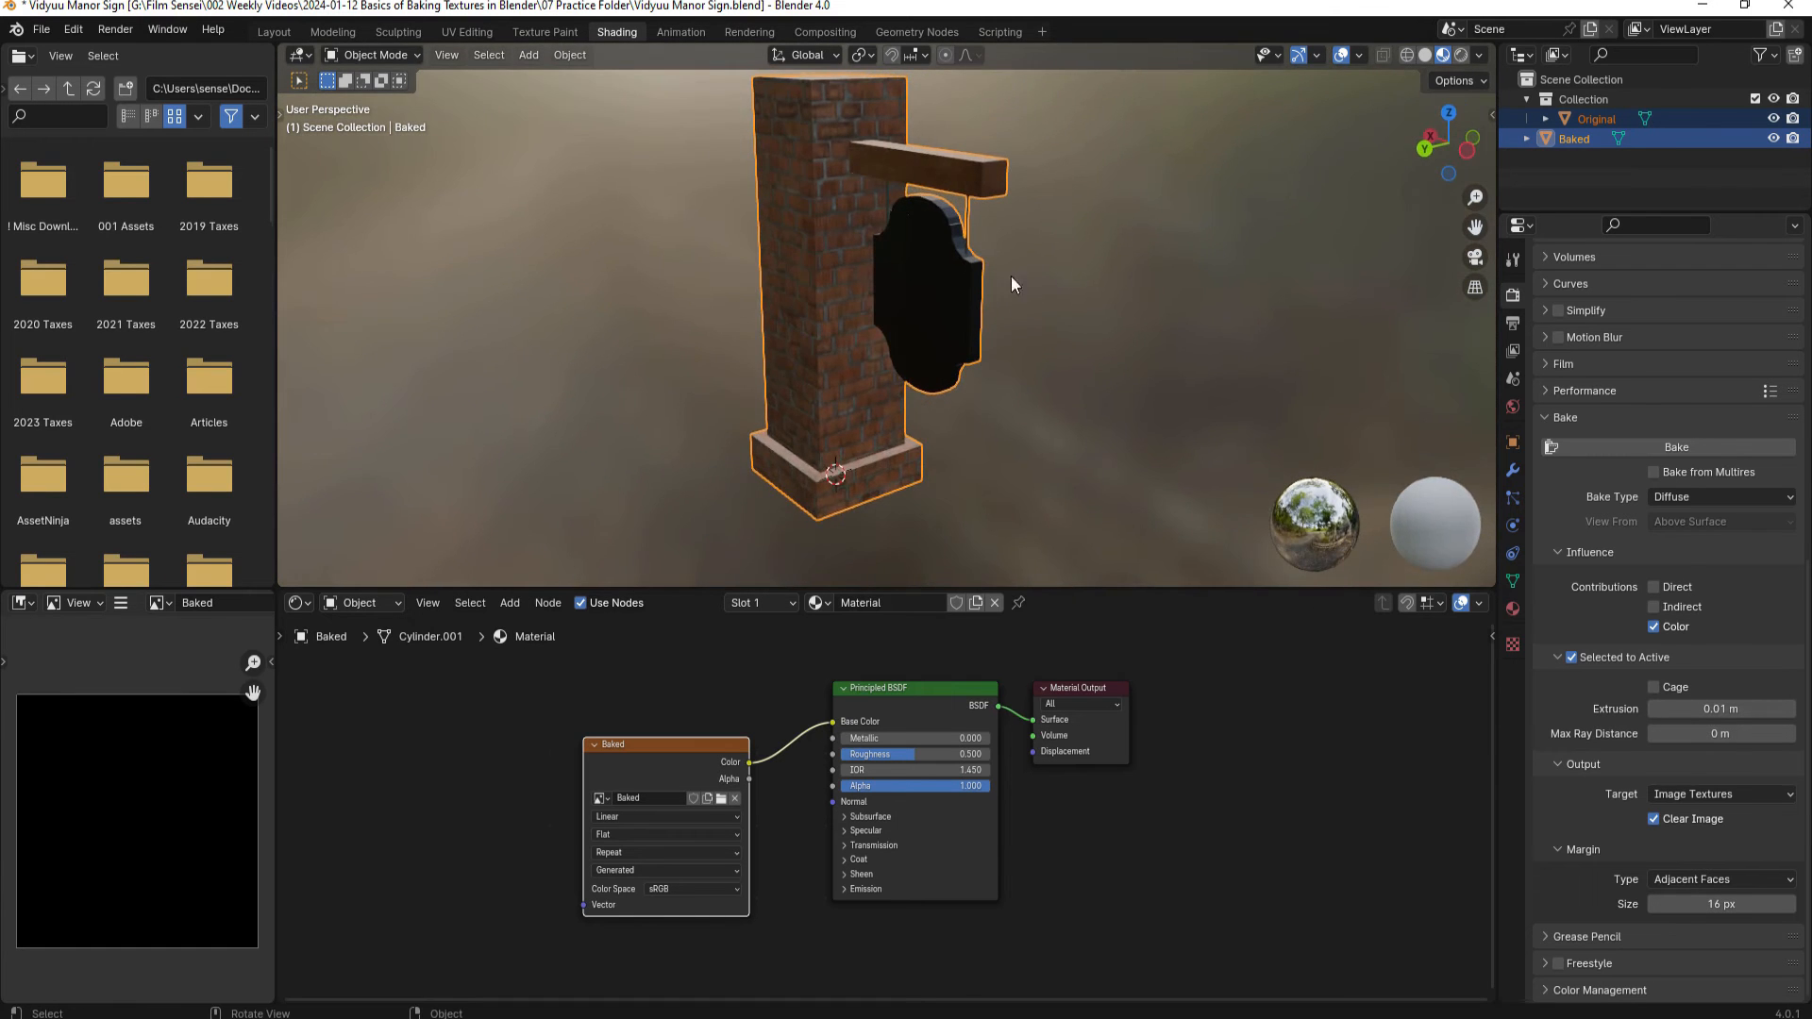
middle_drag(1175, 307, 928, 325)
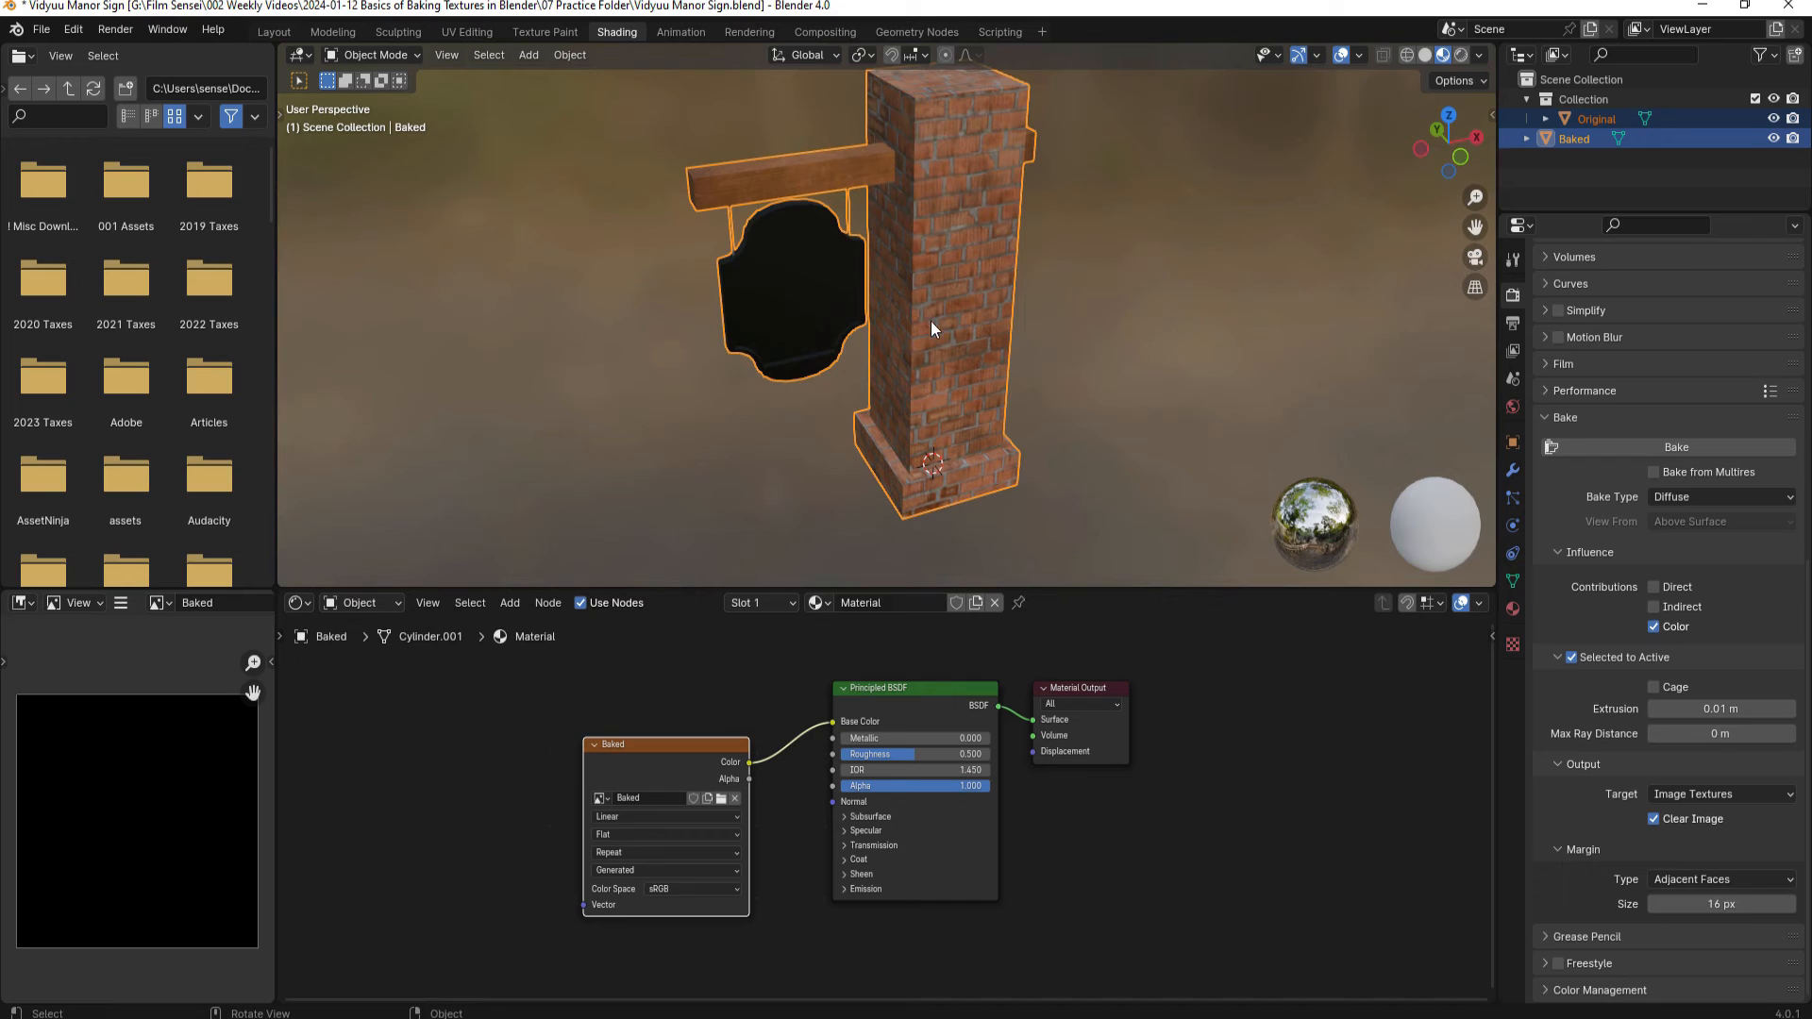
- Toggle Baked's visibility to compare its blank sign face with Original from both sides
click(1774, 138)
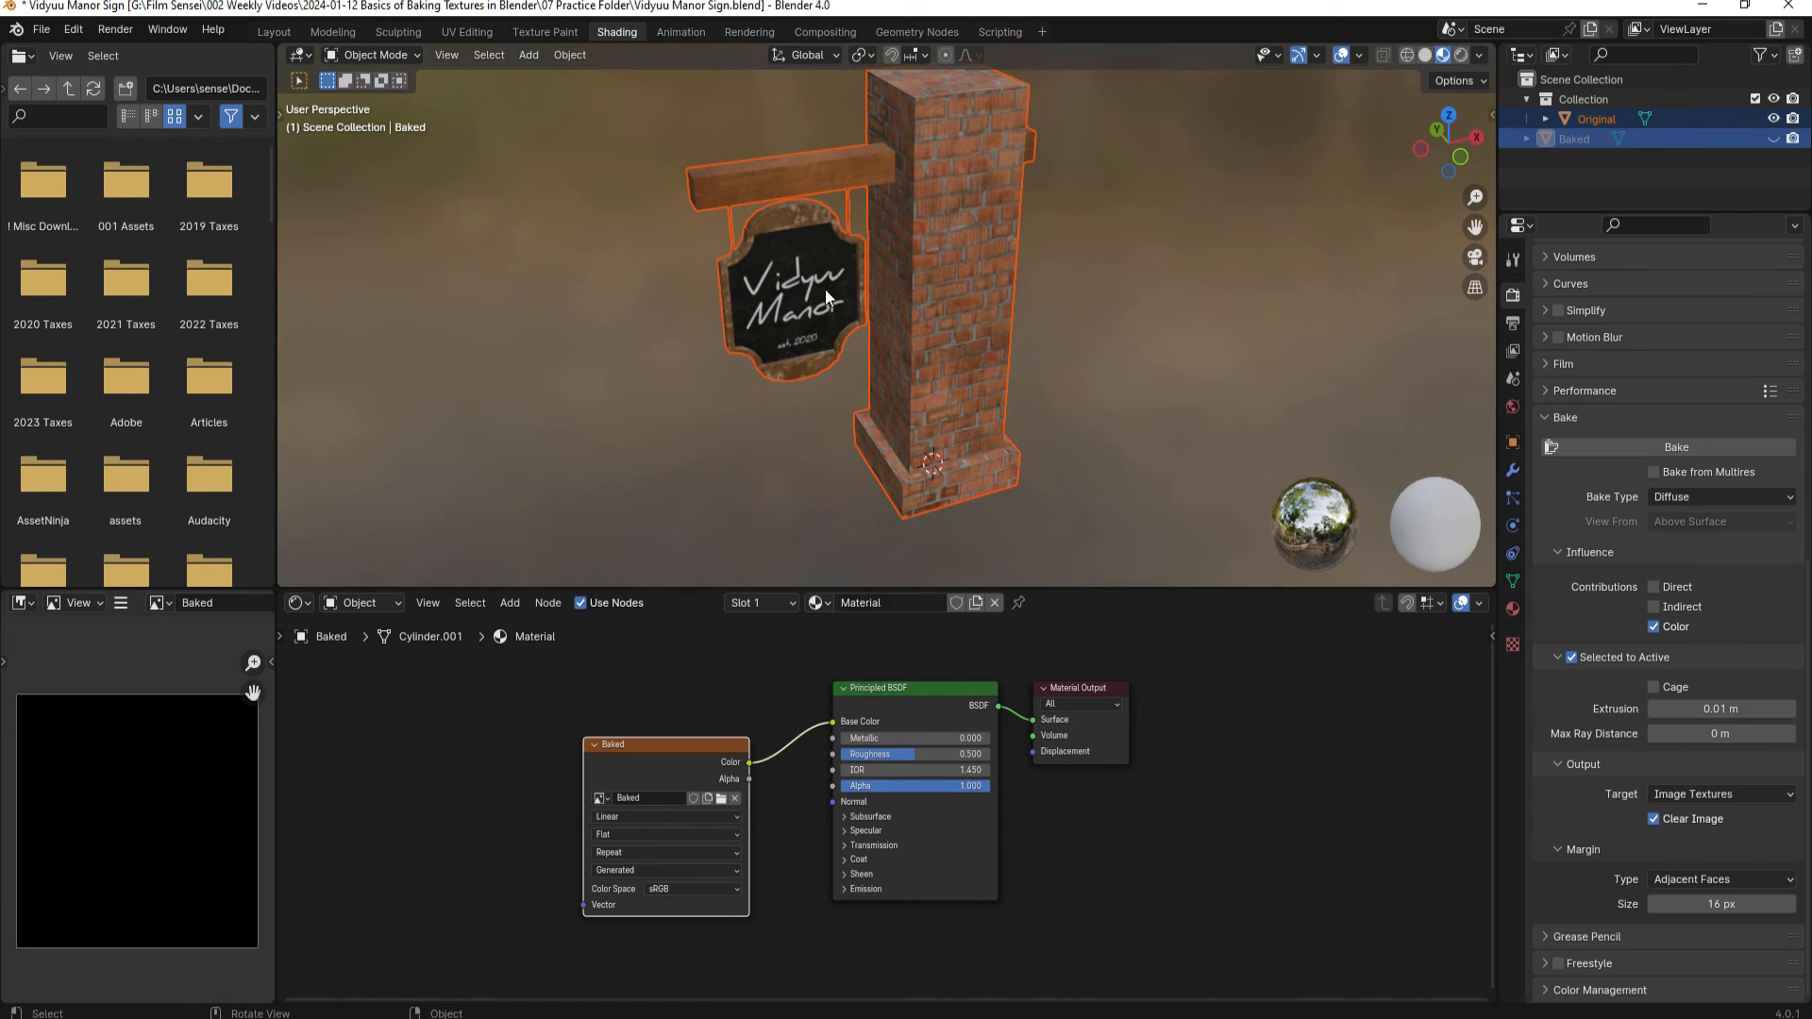
middle_drag(789, 269, 1100, 271)
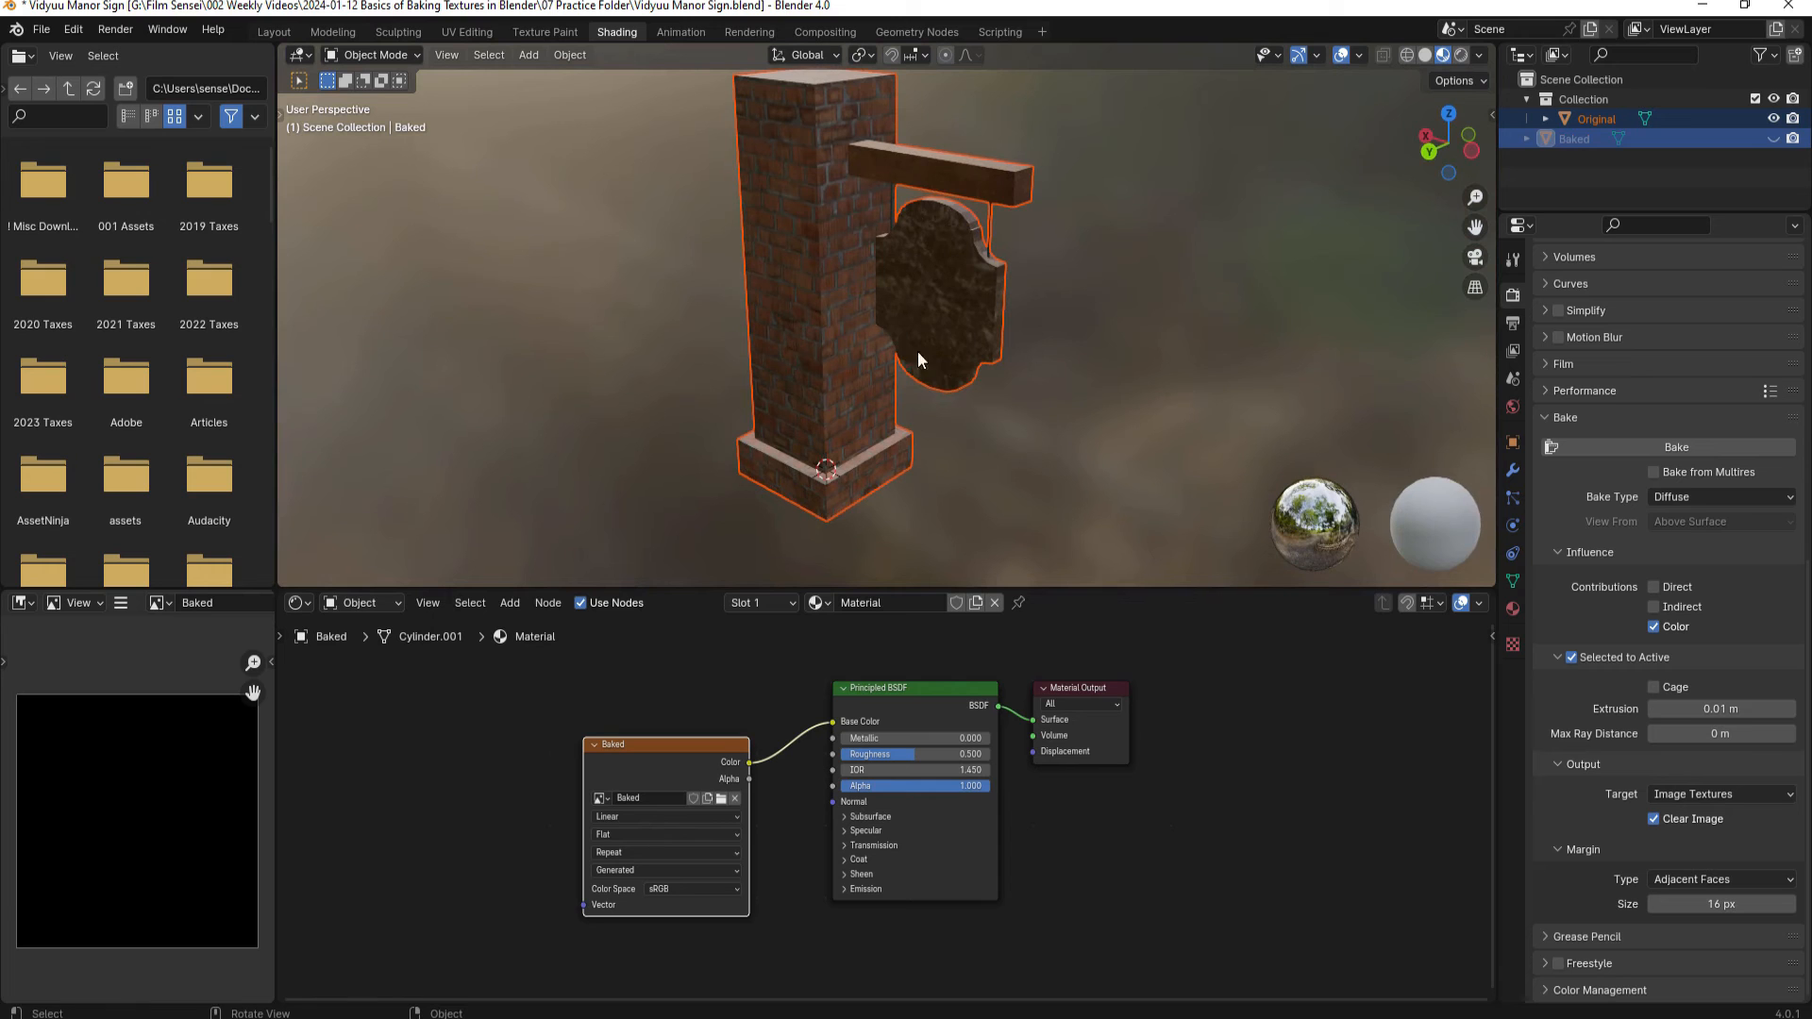
middle_drag(1211, 327, 830, 350)
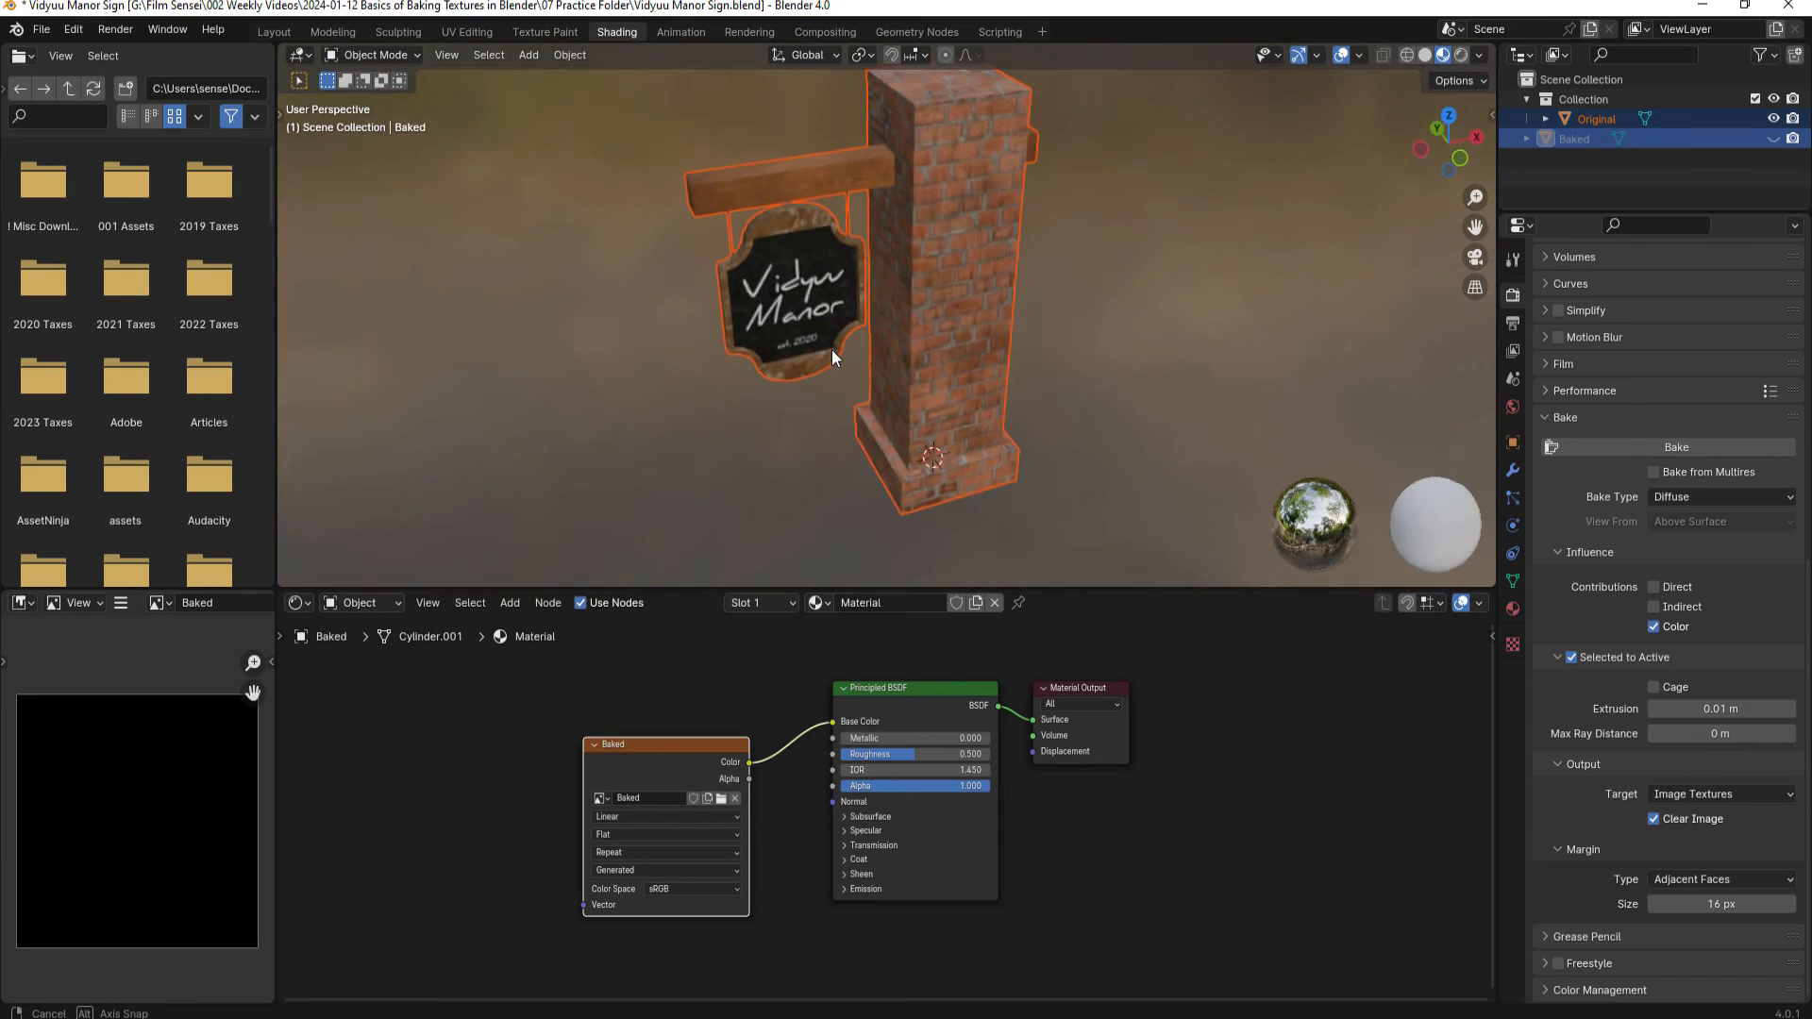
click(1773, 138)
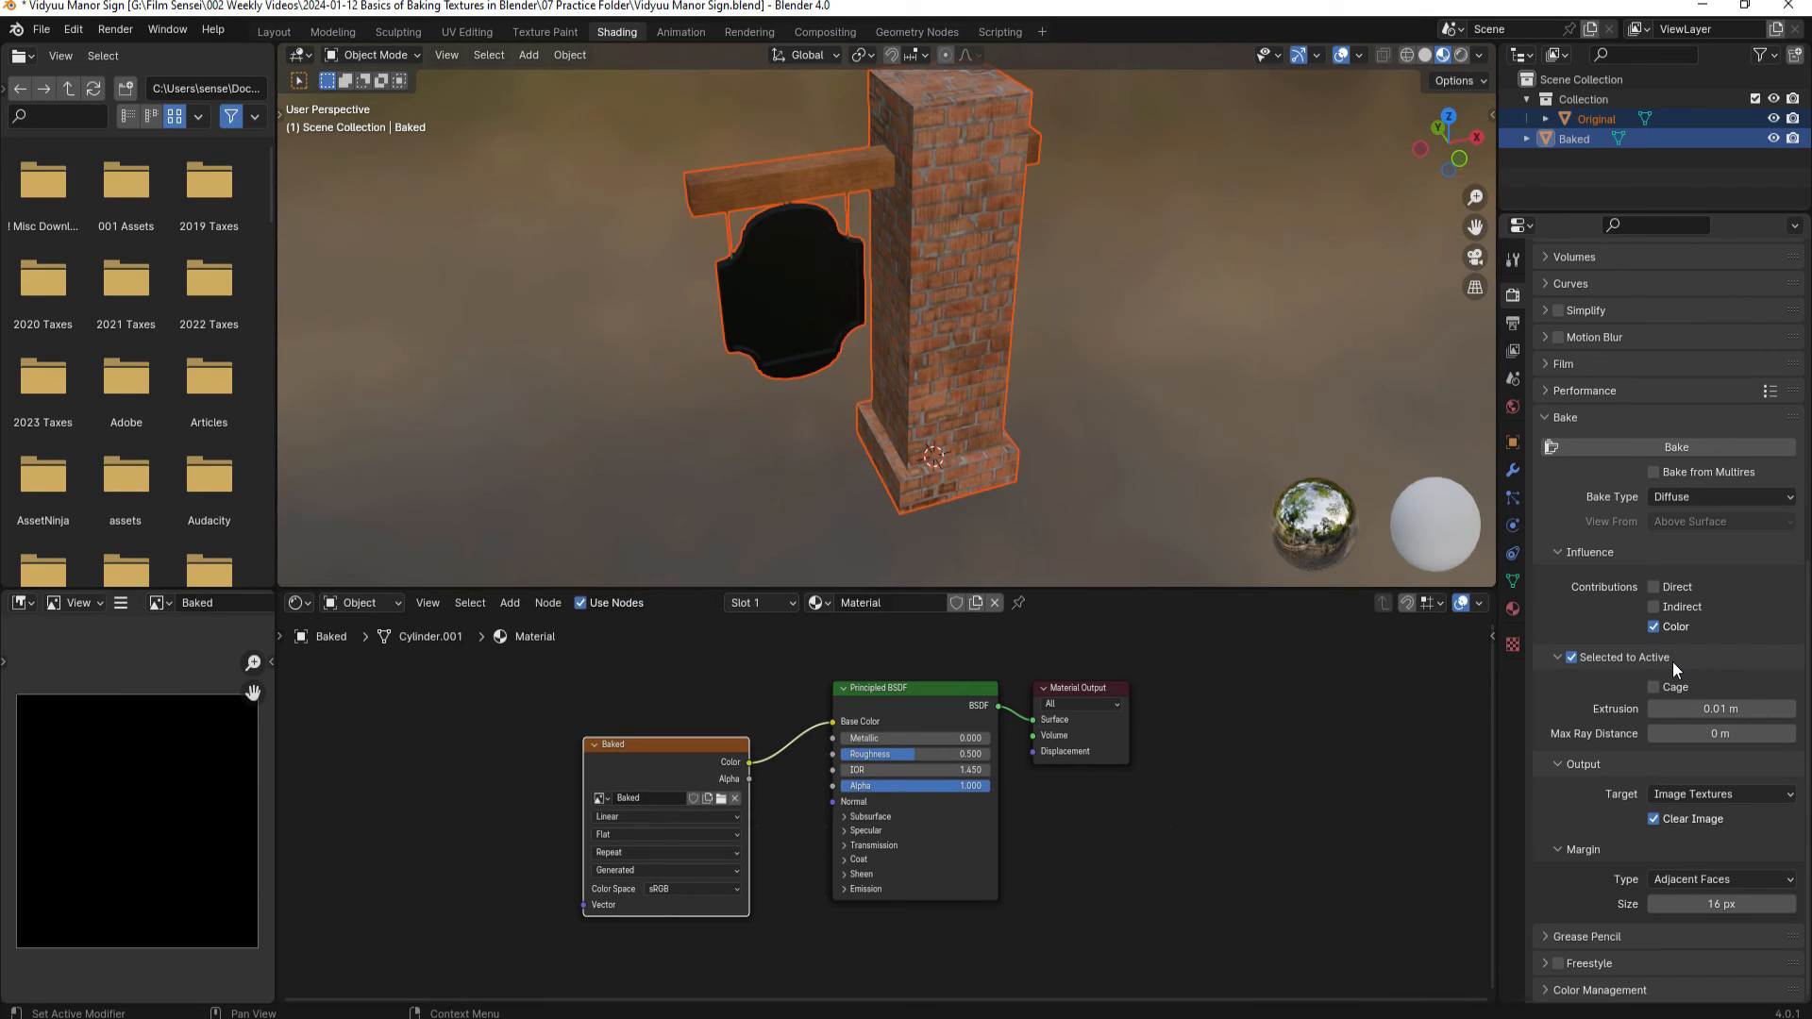
- Bake the diffuse colours from Original into the Baked image texture
click(1673, 444)
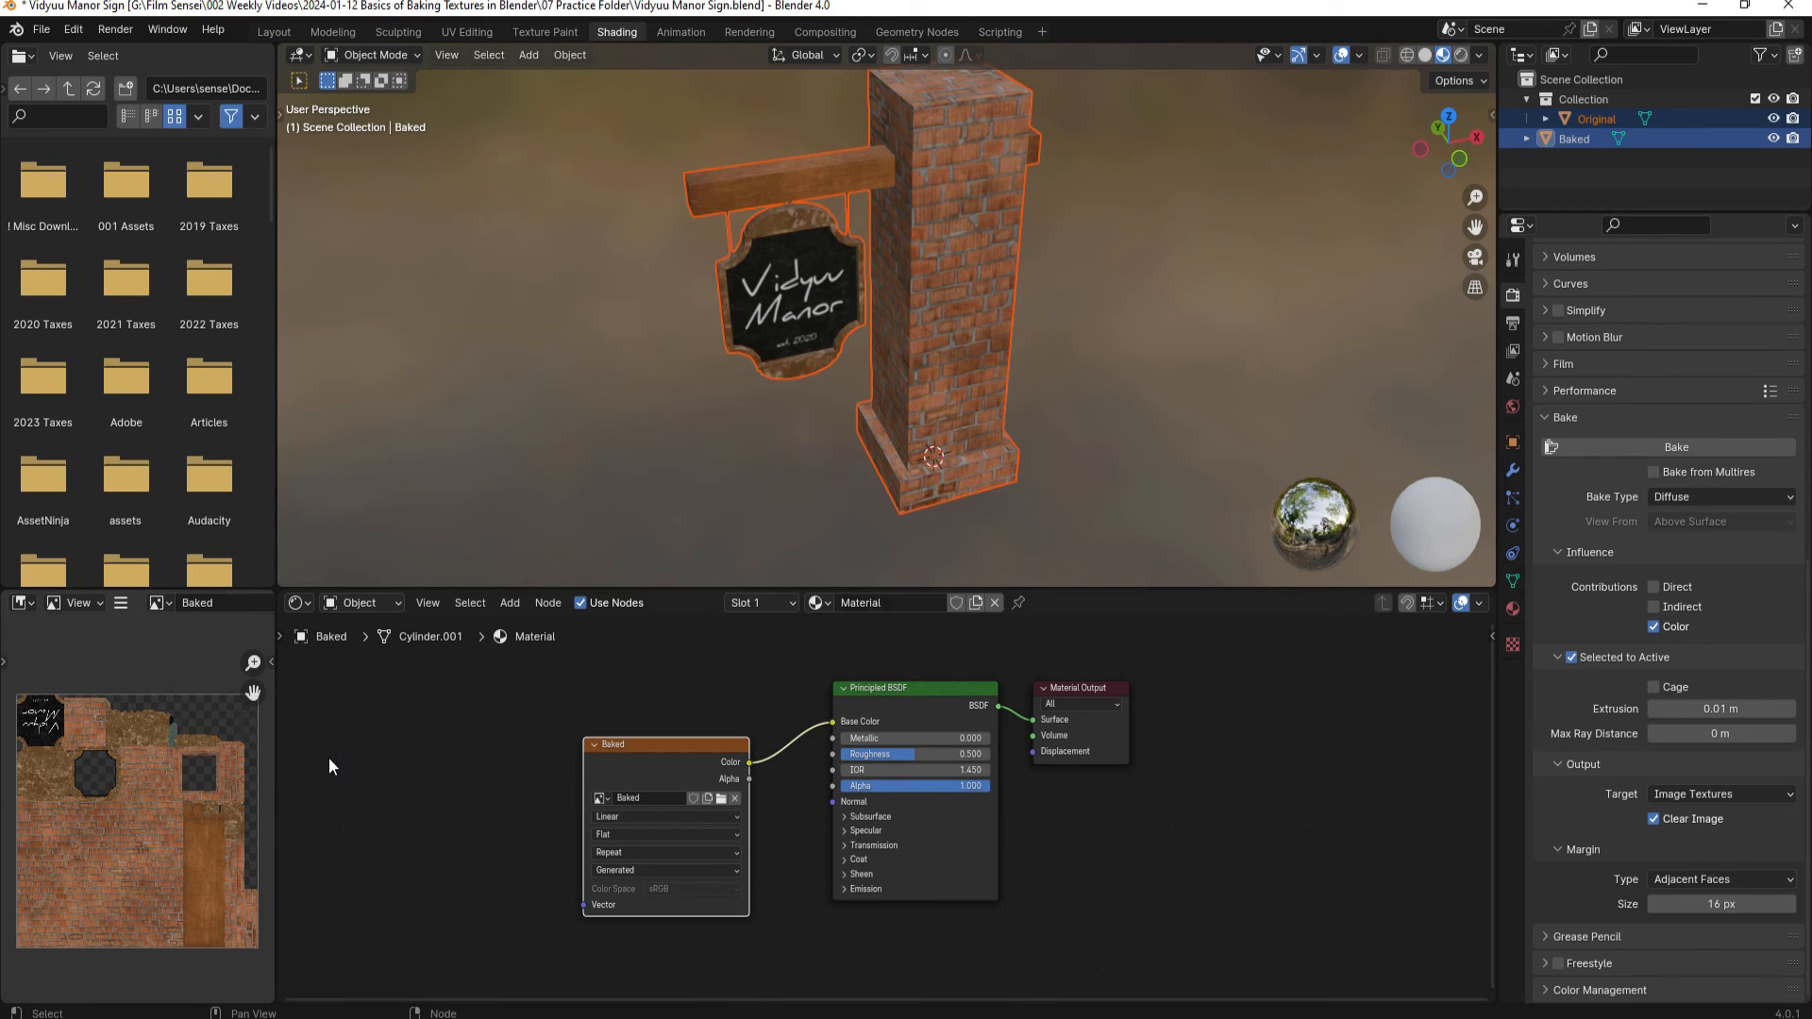
- Delete the Original model and inspect the Baked model's UV layout in edit mode
click(479, 29)
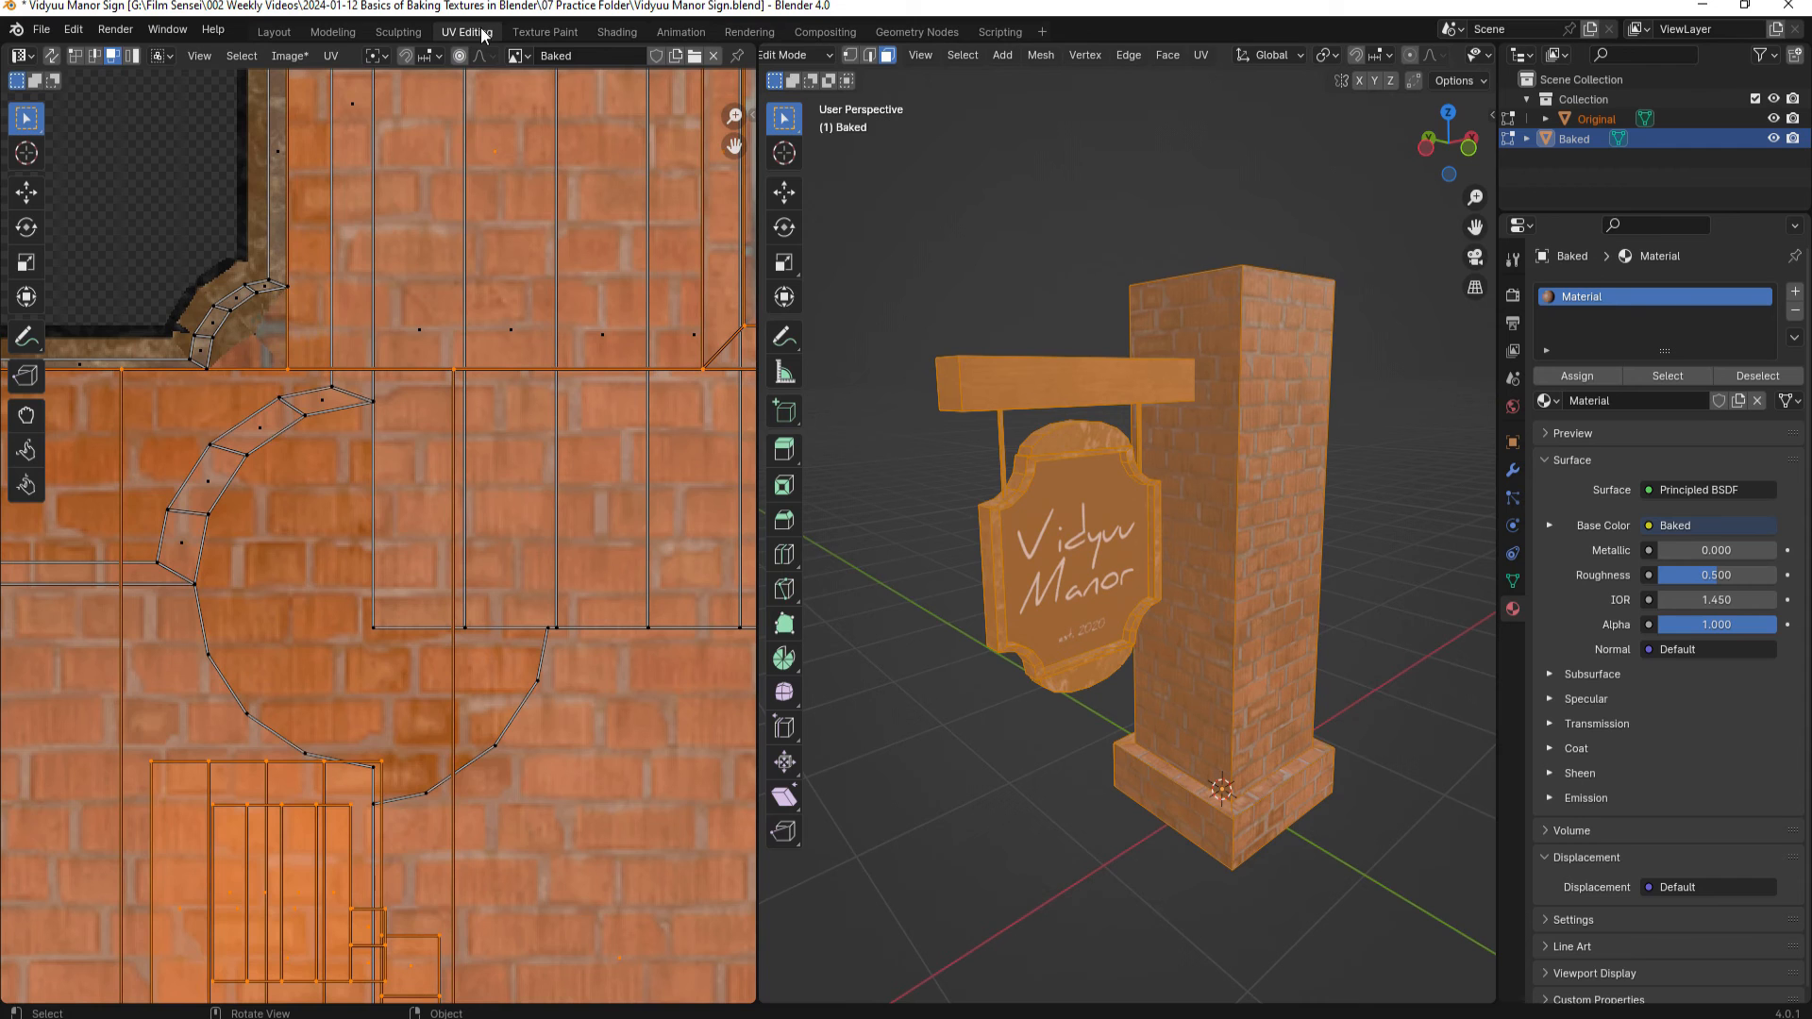
scroll(468, 319, down, 3)
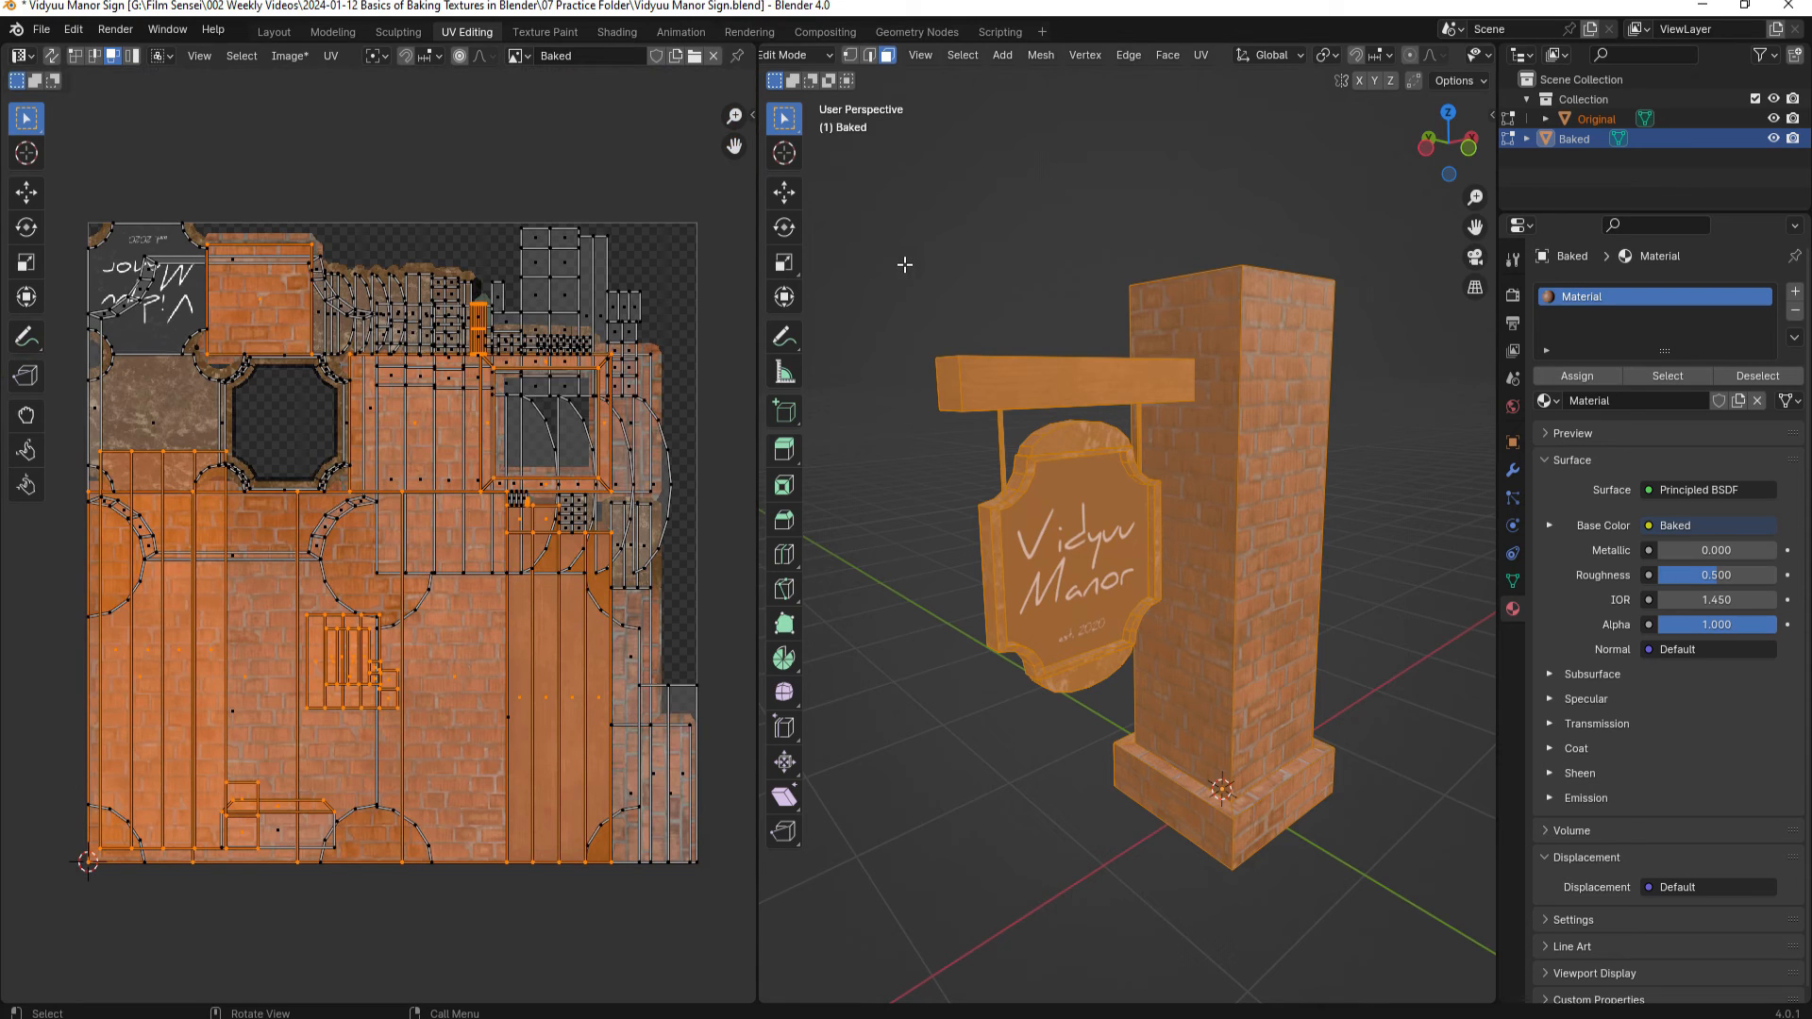
click(1586, 116)
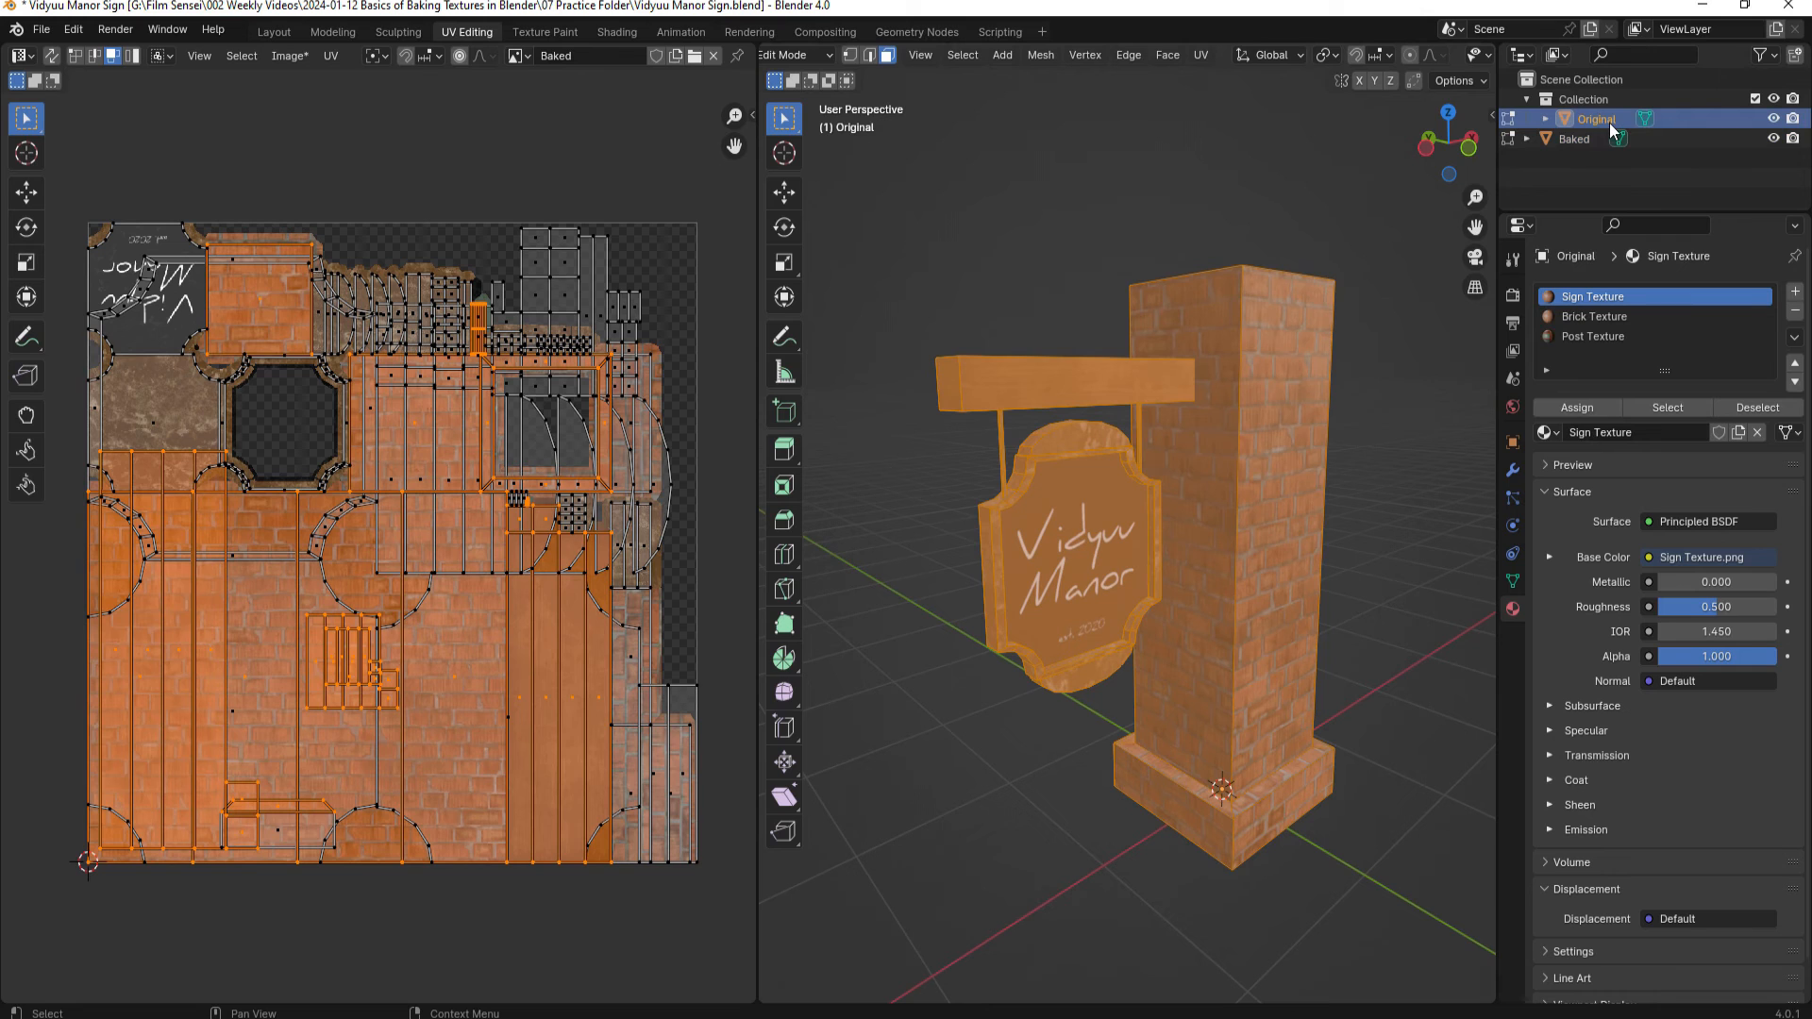
key(Delete)
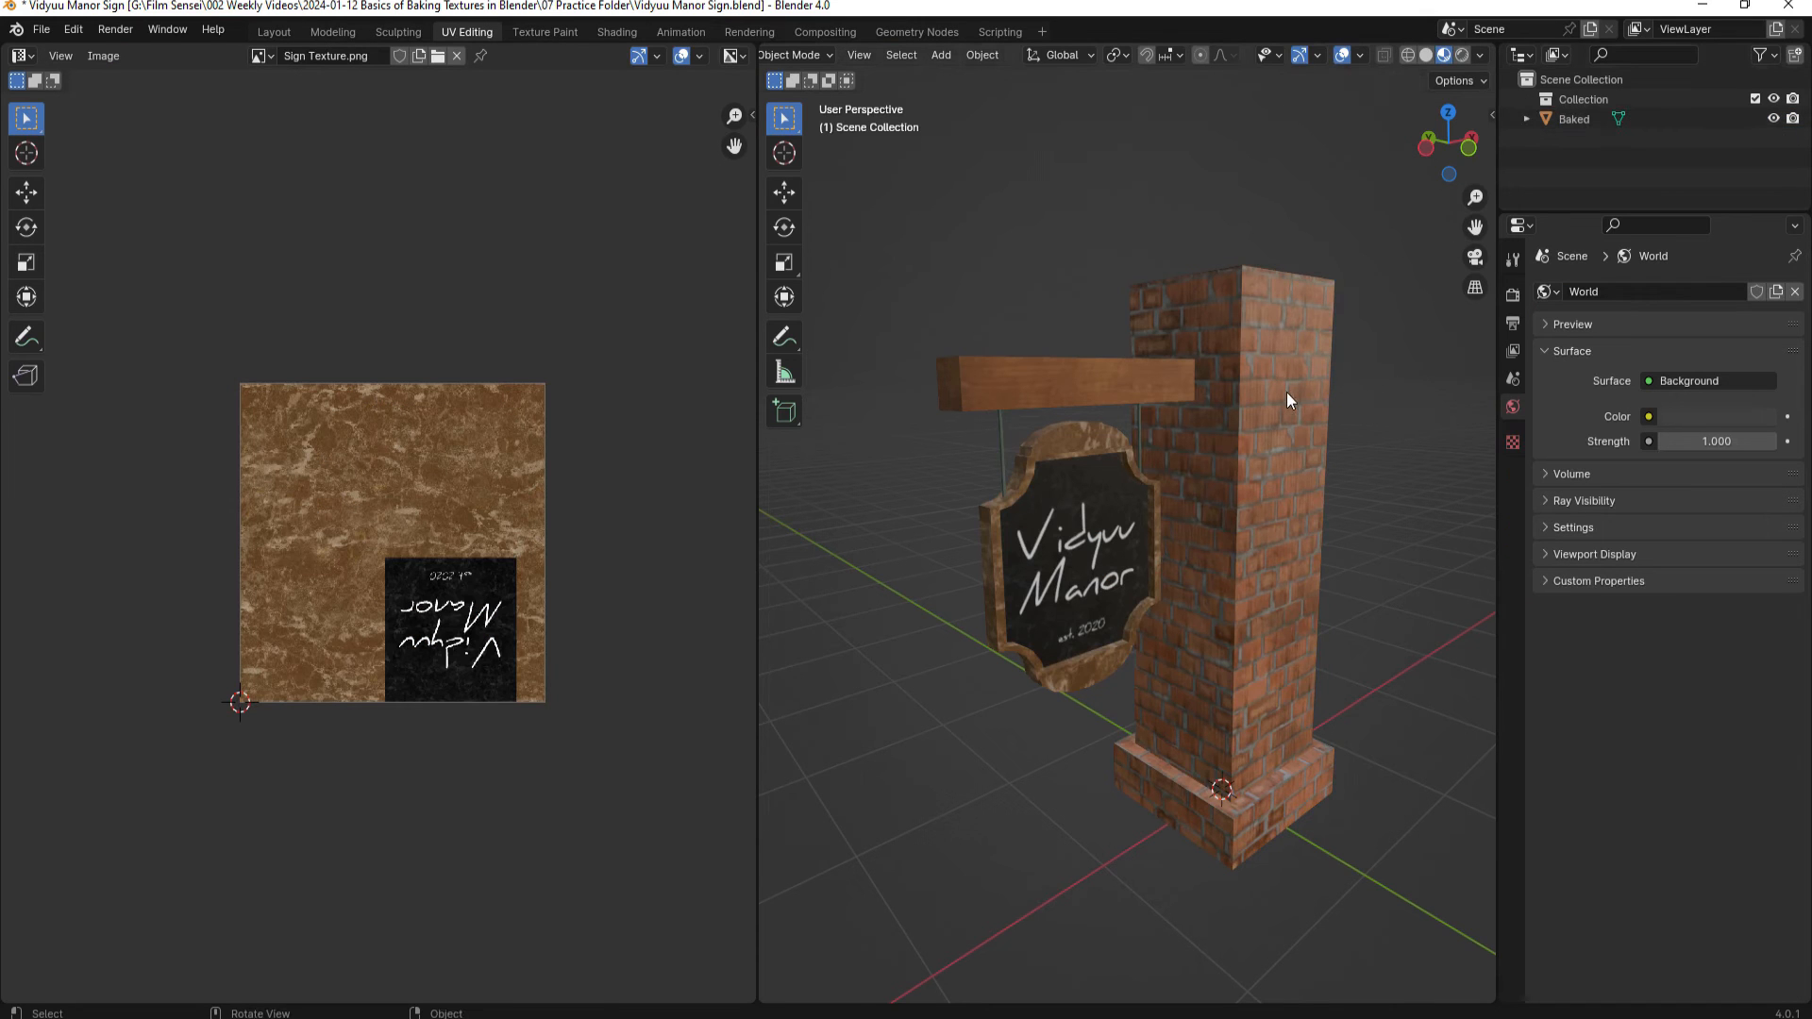
click(1286, 392)
key(Tab)
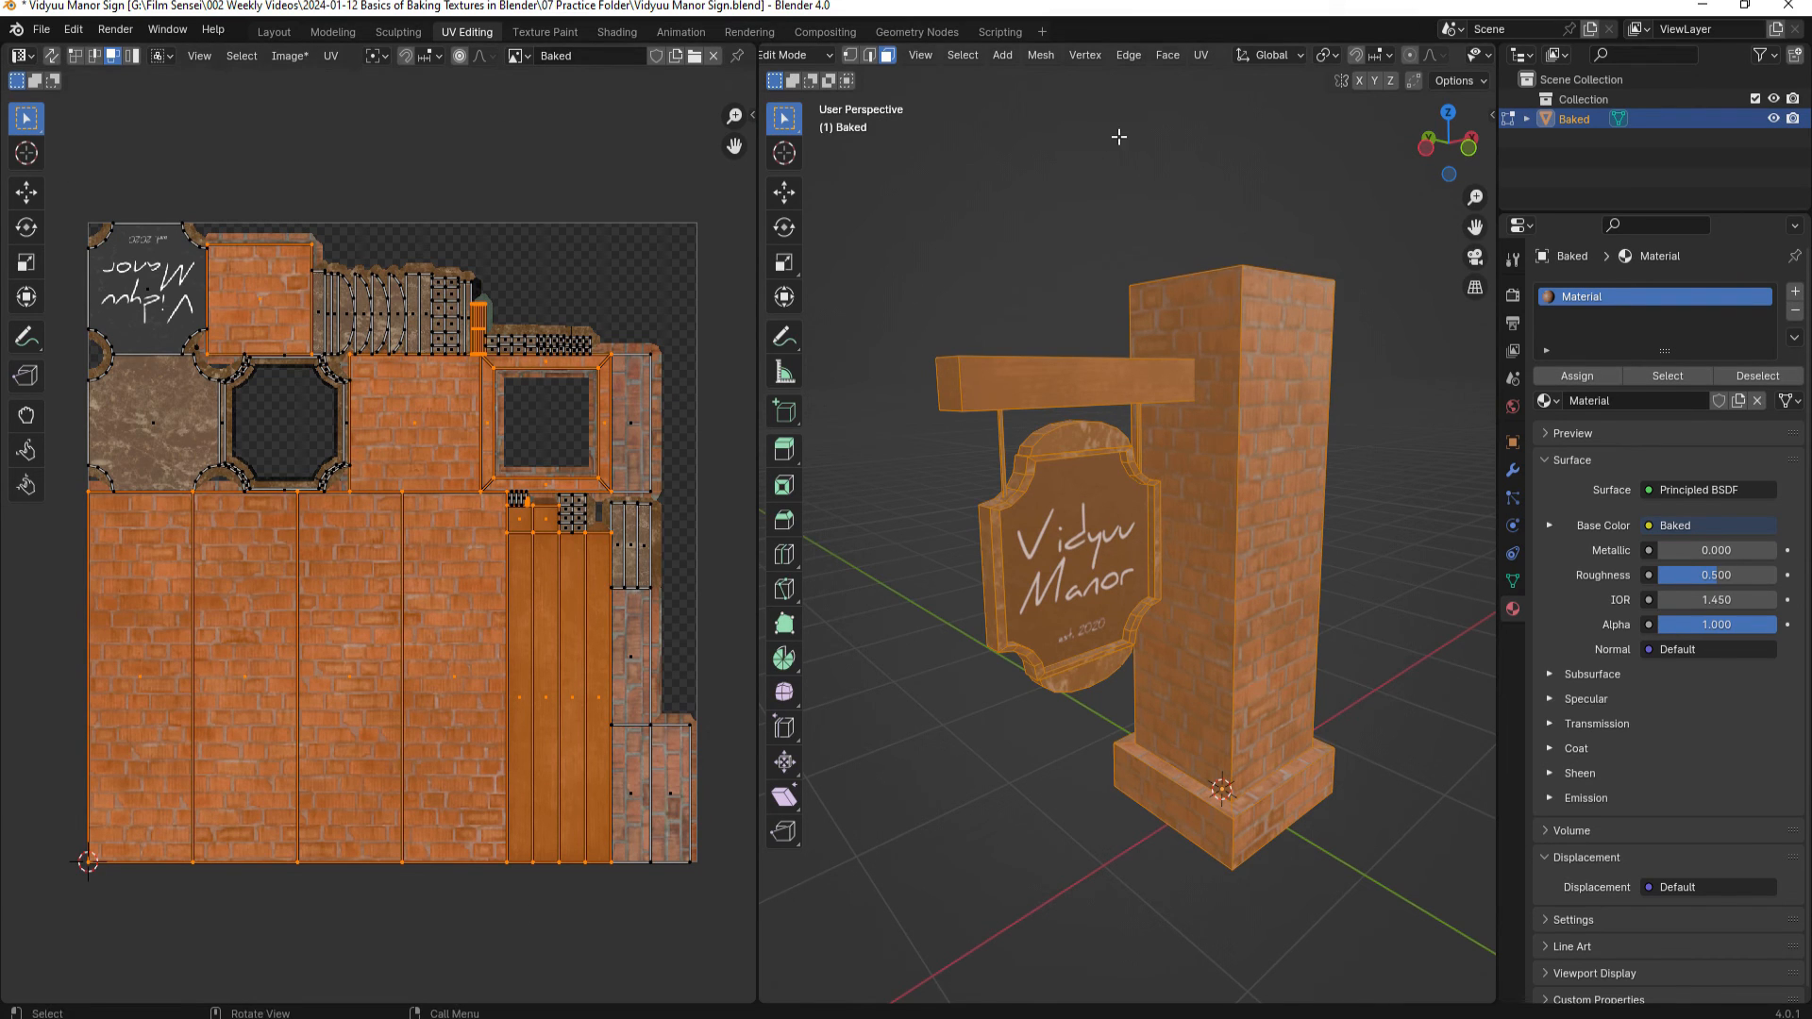
- Orbit around the baked model in the Layout workspace to inspect its textures
click(274, 32)
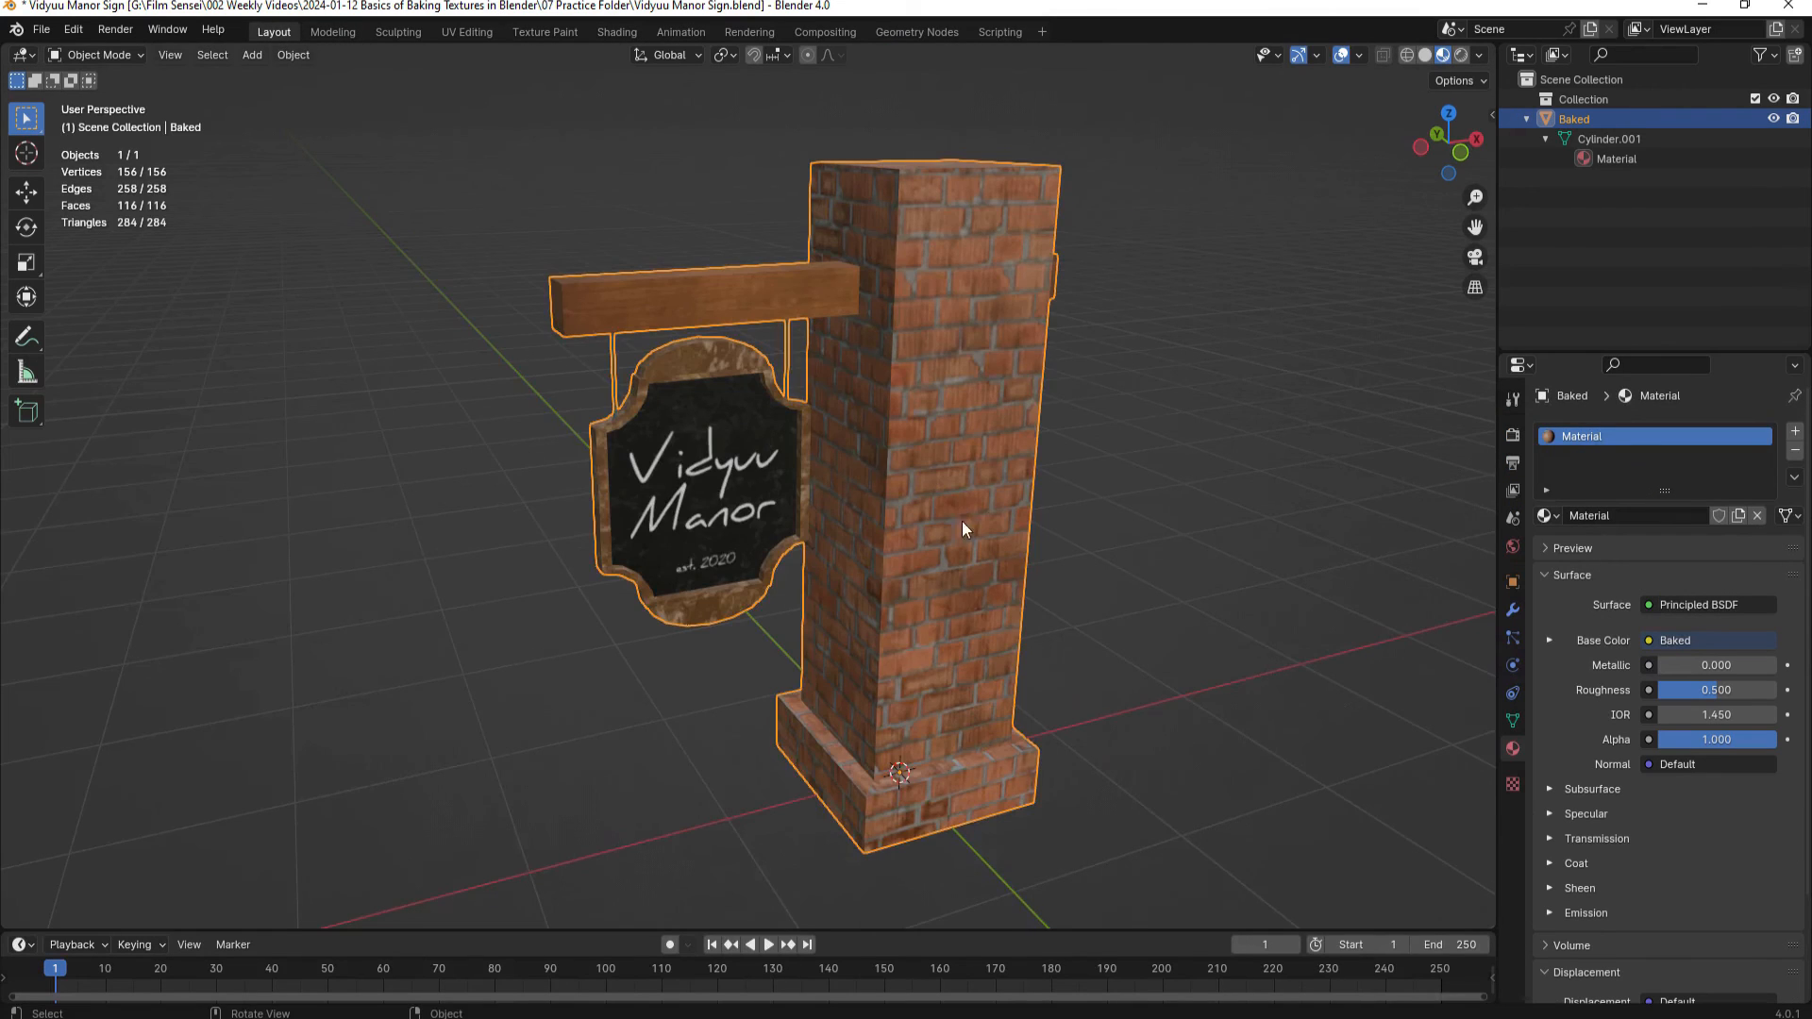
mouse_move(962, 521)
middle_down()
mouse_move(1147, 462)
mouse_move(1361, 455)
mouse_move(1298, 554)
mouse_move(1104, 520)
mouse_move(1034, 486)
middle_up()
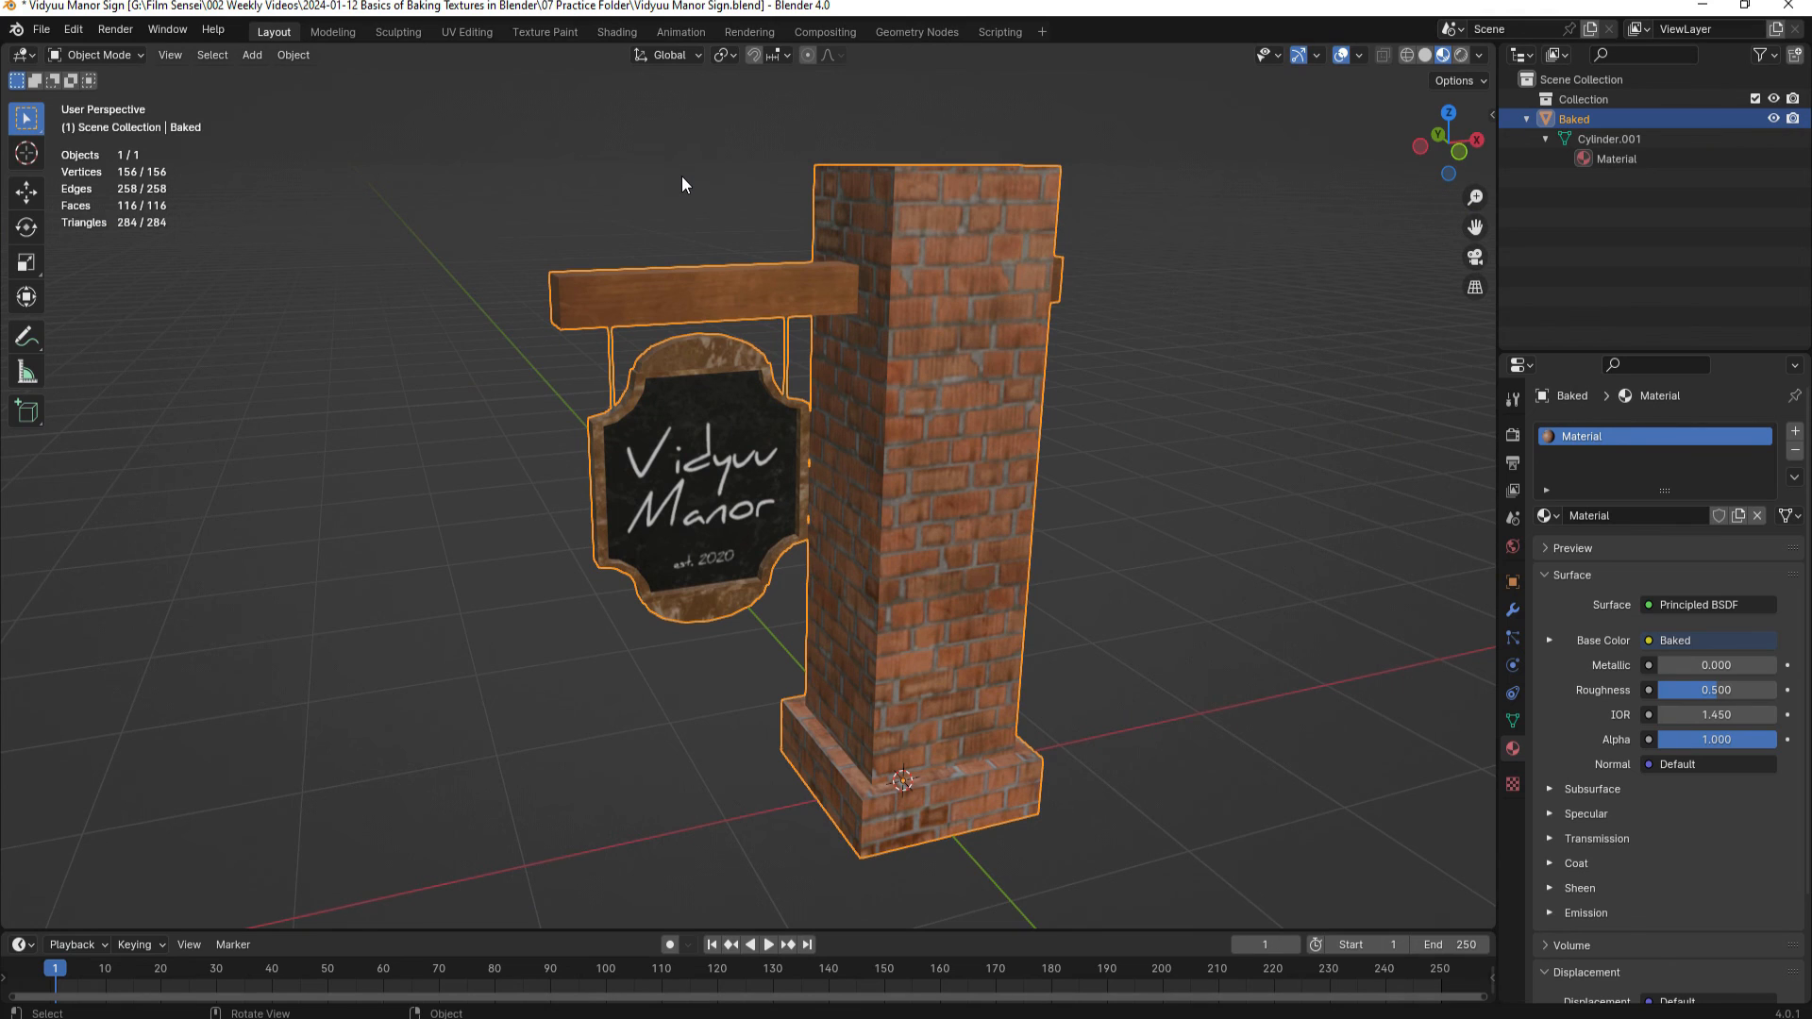
- Choose Save As from the Image menu to store the baked texture as a new file
click(609, 29)
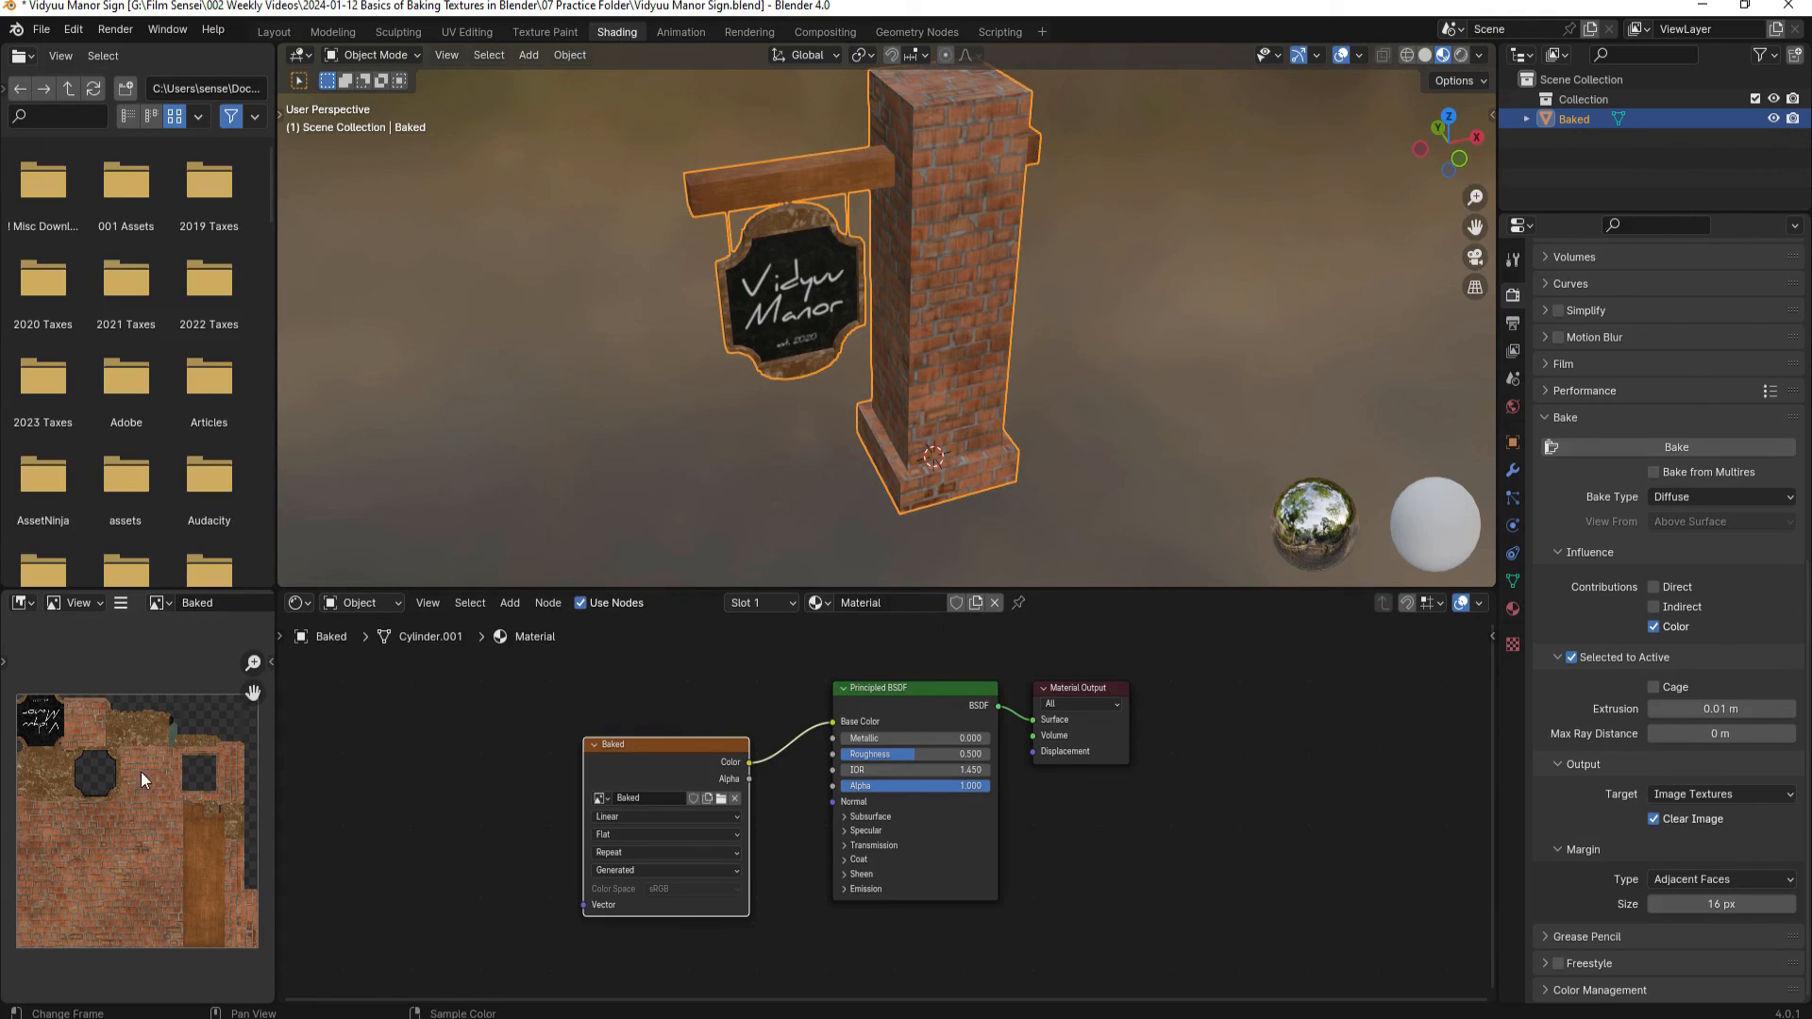
click(123, 604)
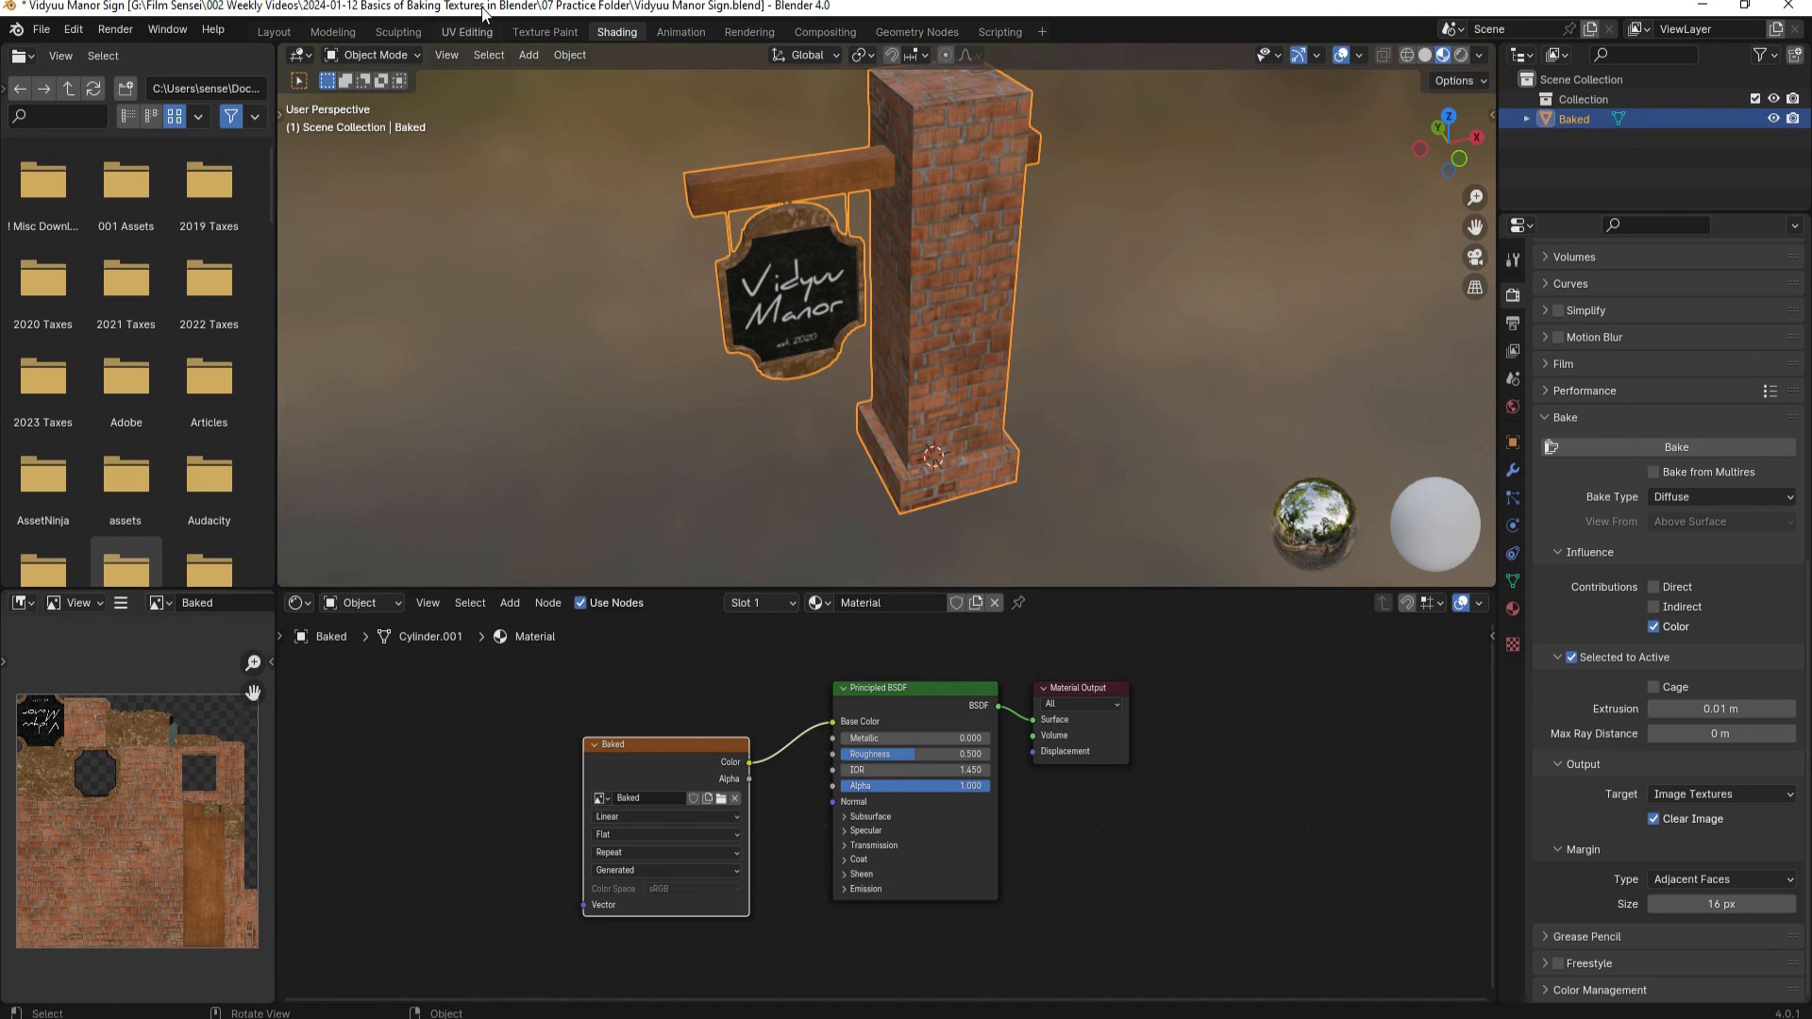
click(466, 33)
click(291, 54)
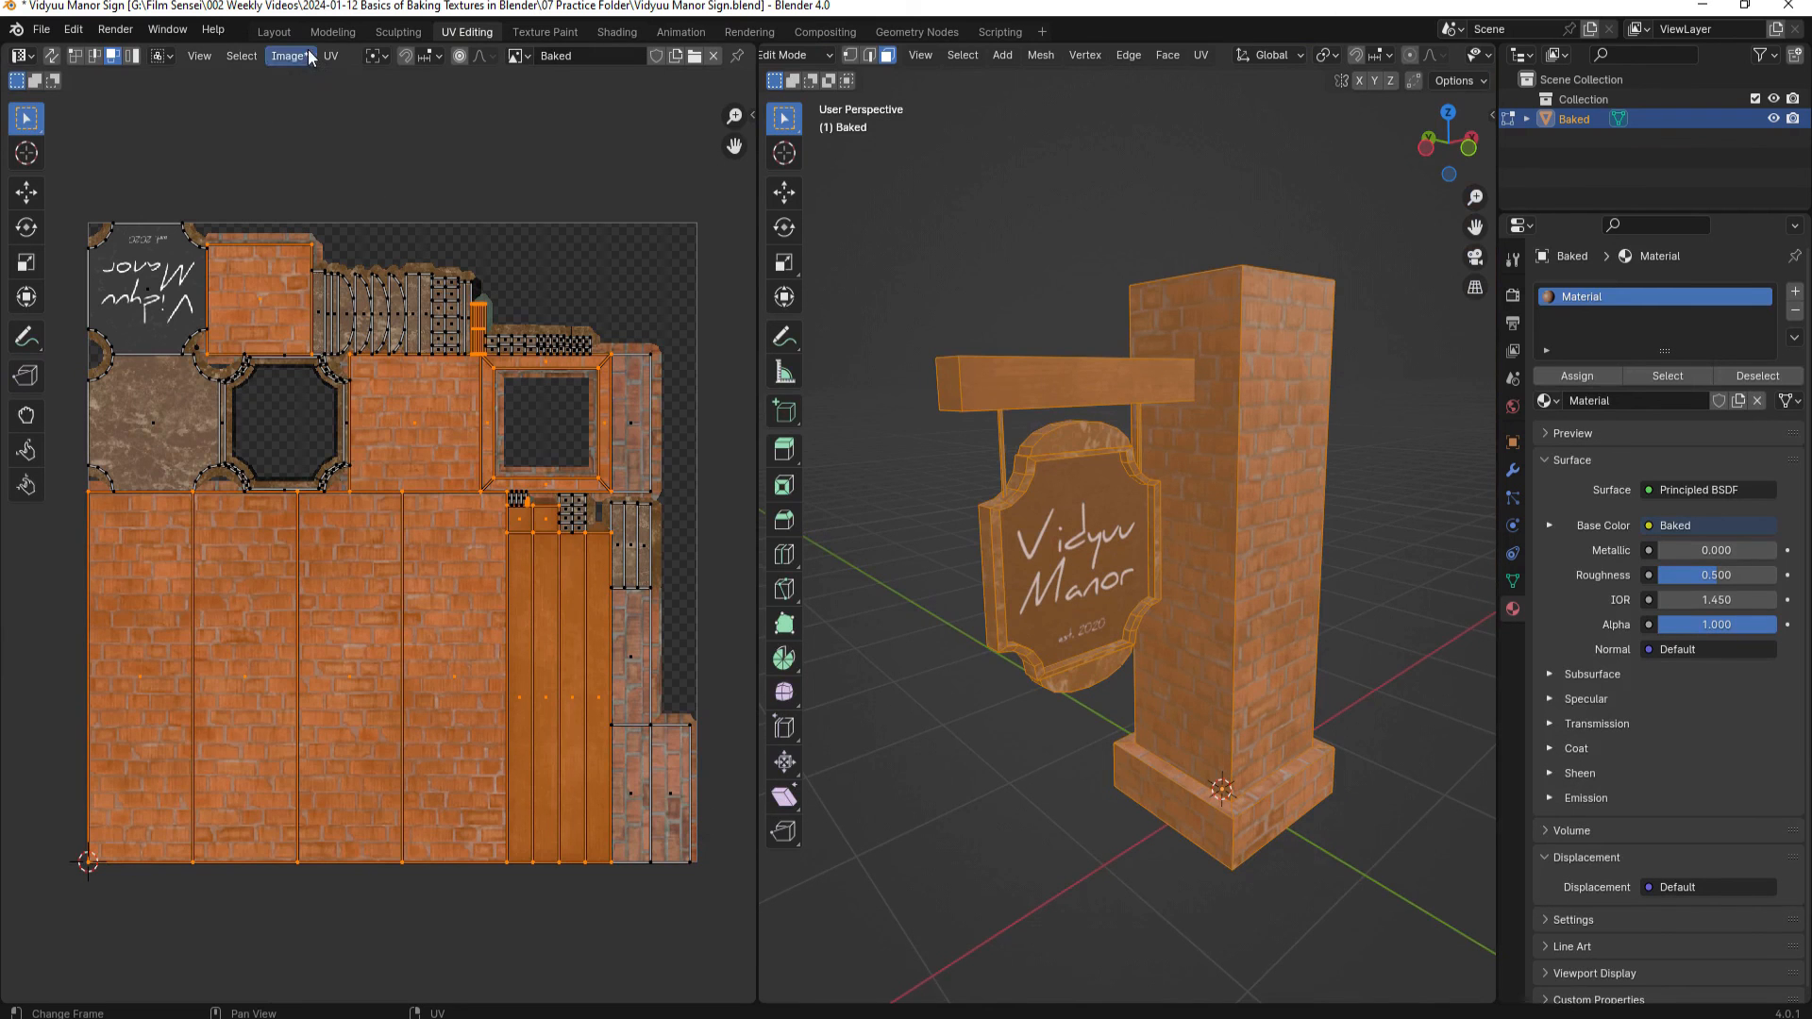
click(289, 56)
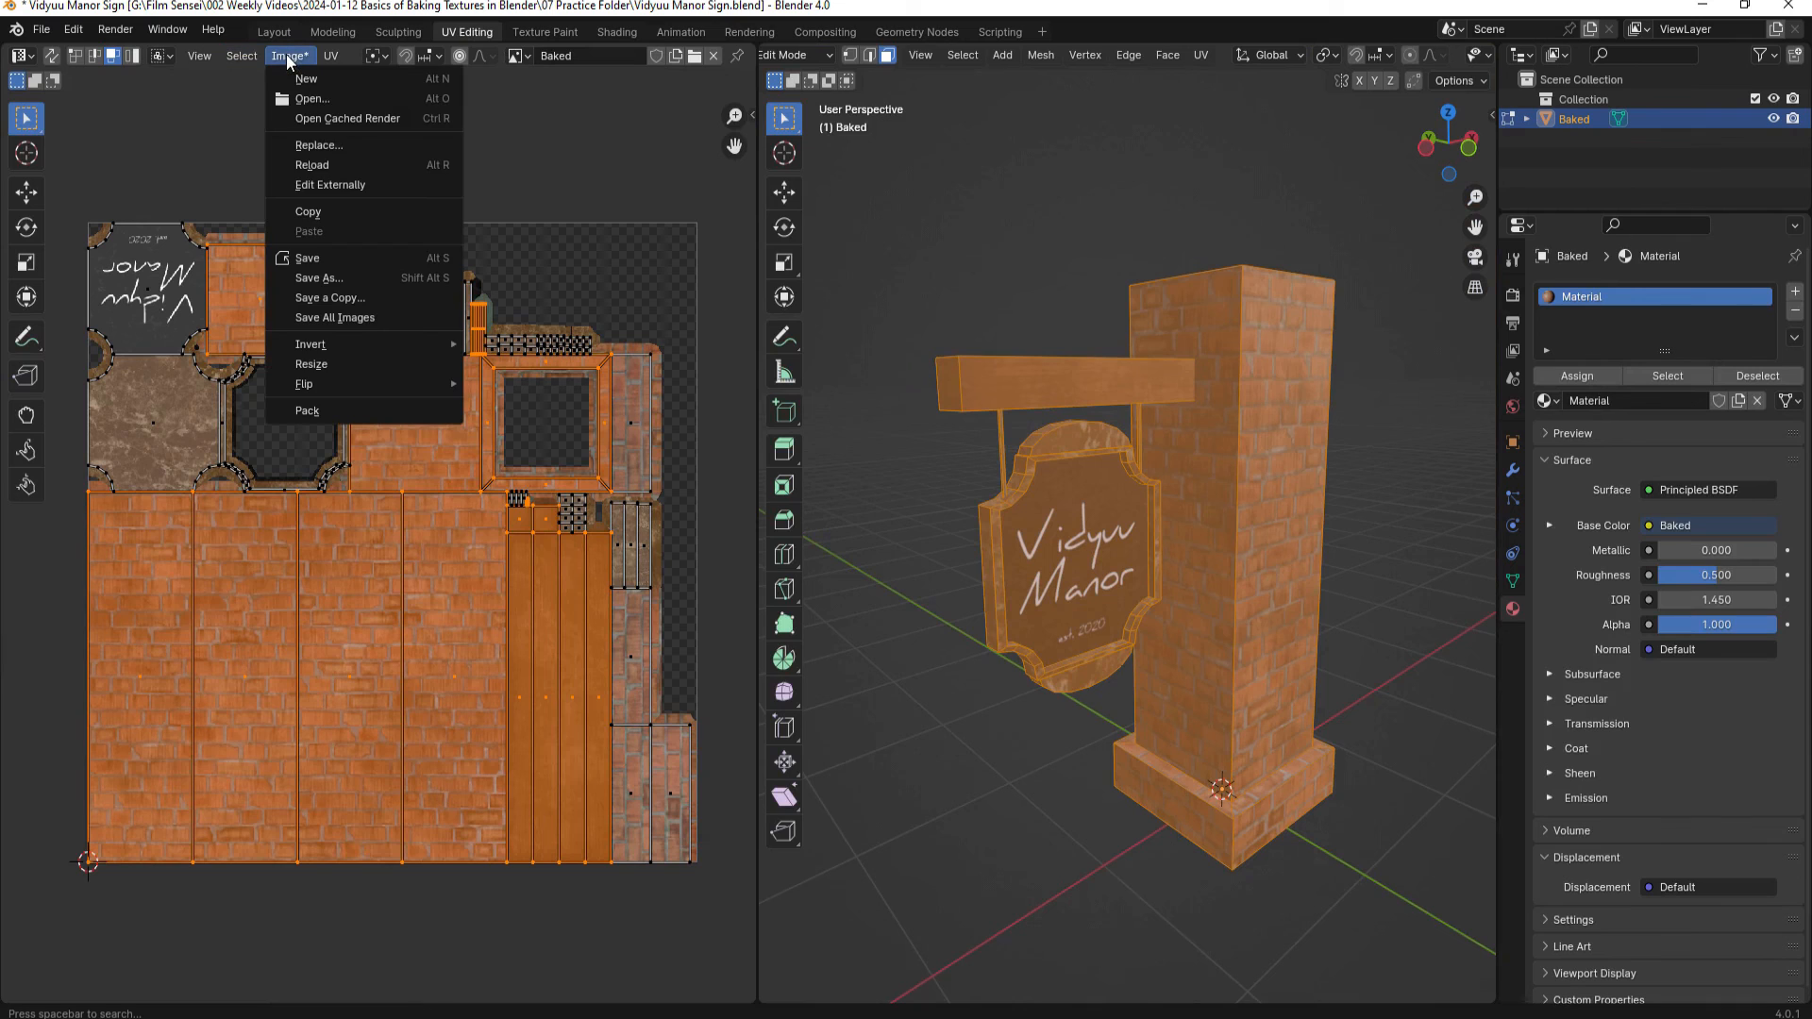
click(320, 276)
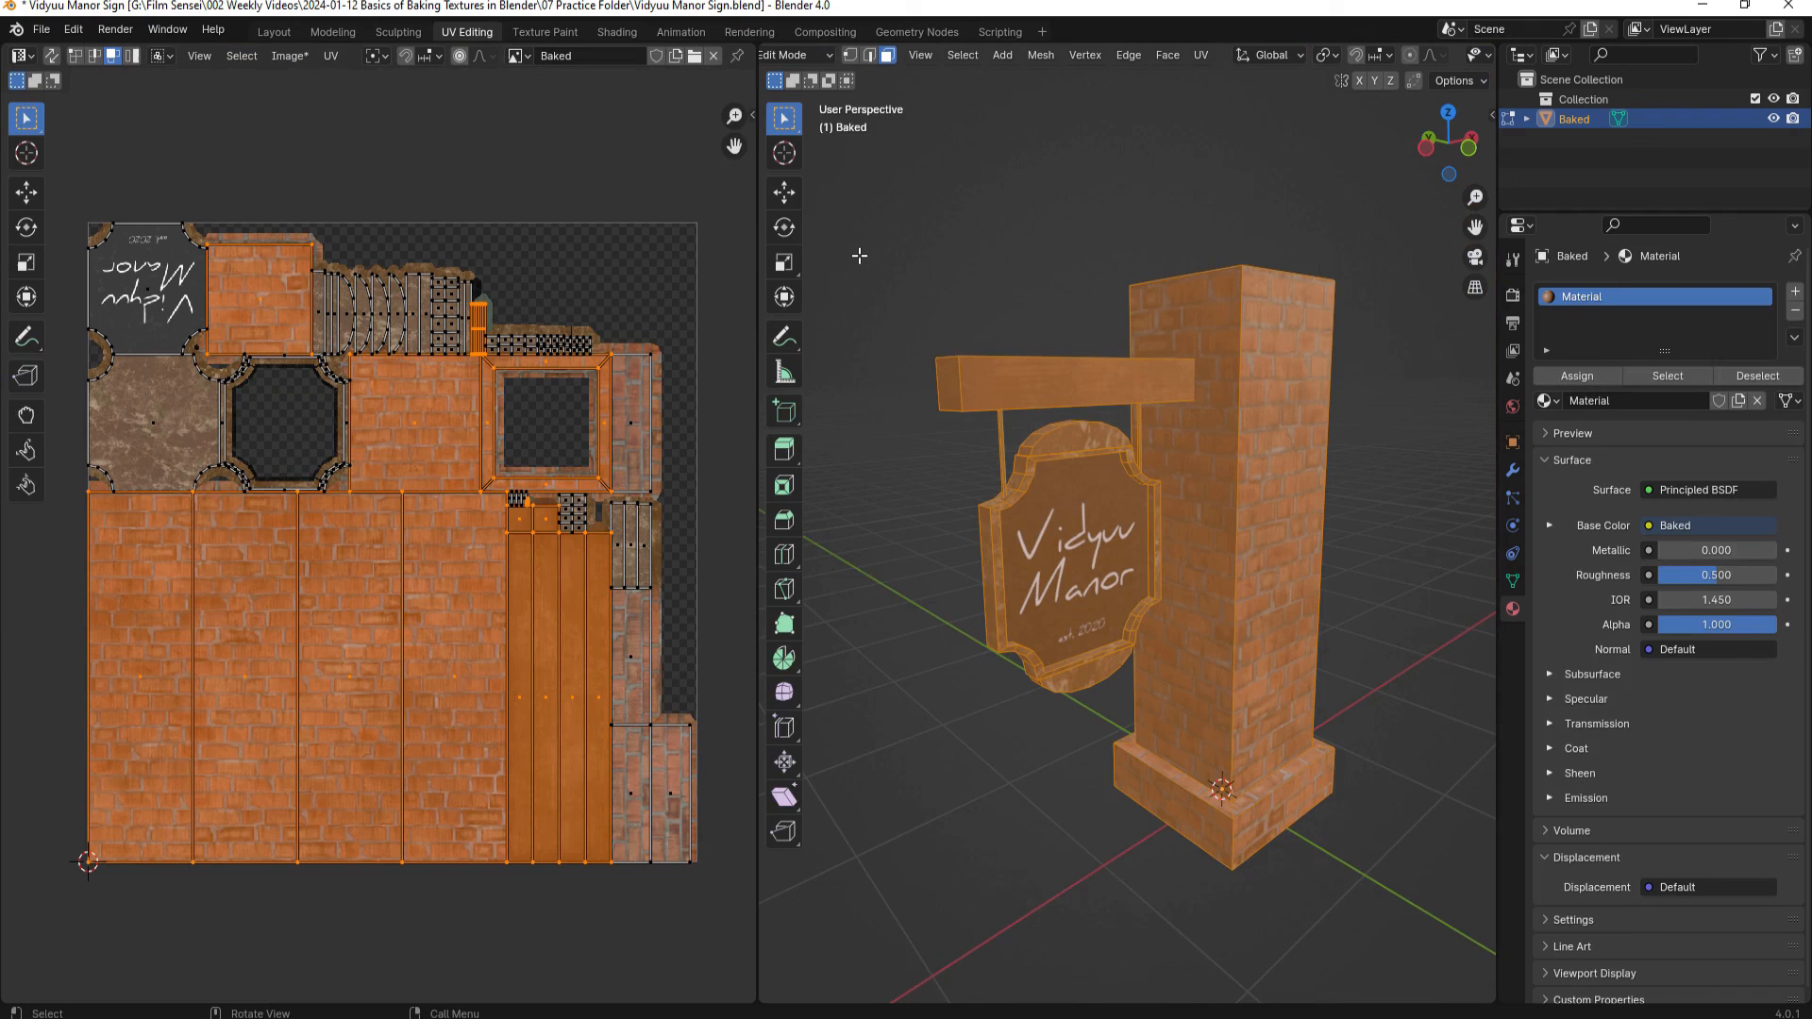